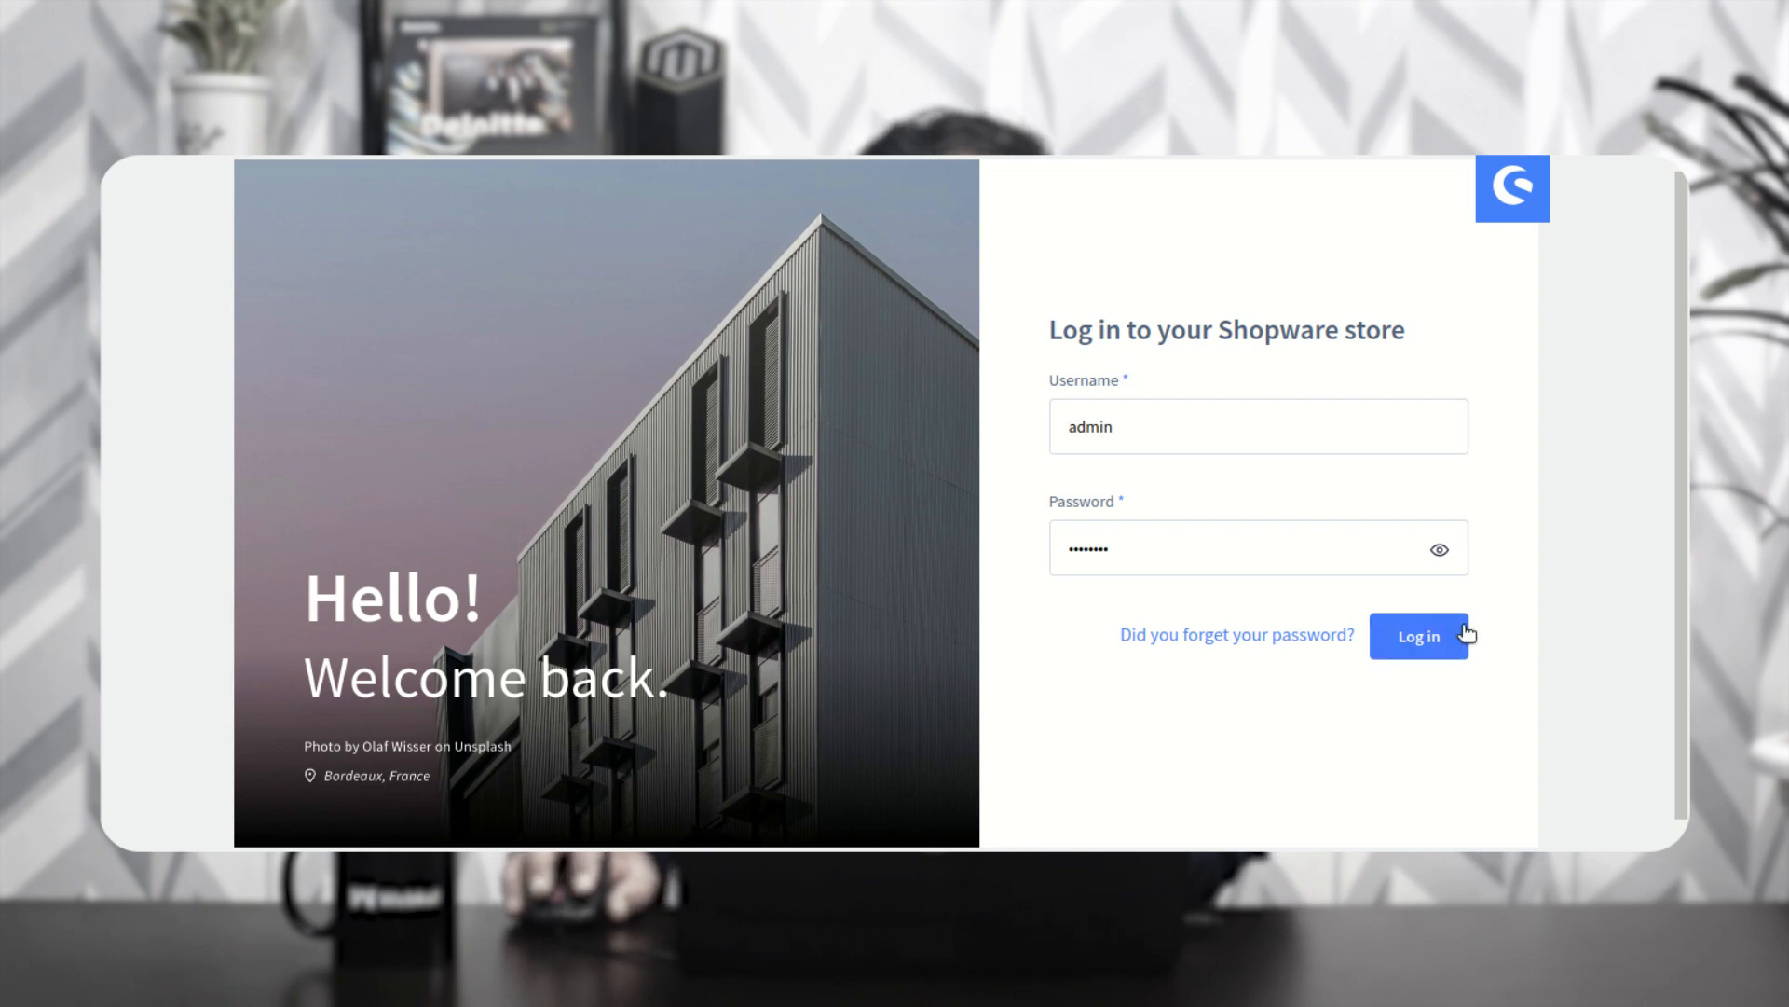
# Step: Log in to the store administration and open the Carousel Image plugin settings
pyautogui.click(1418, 647)
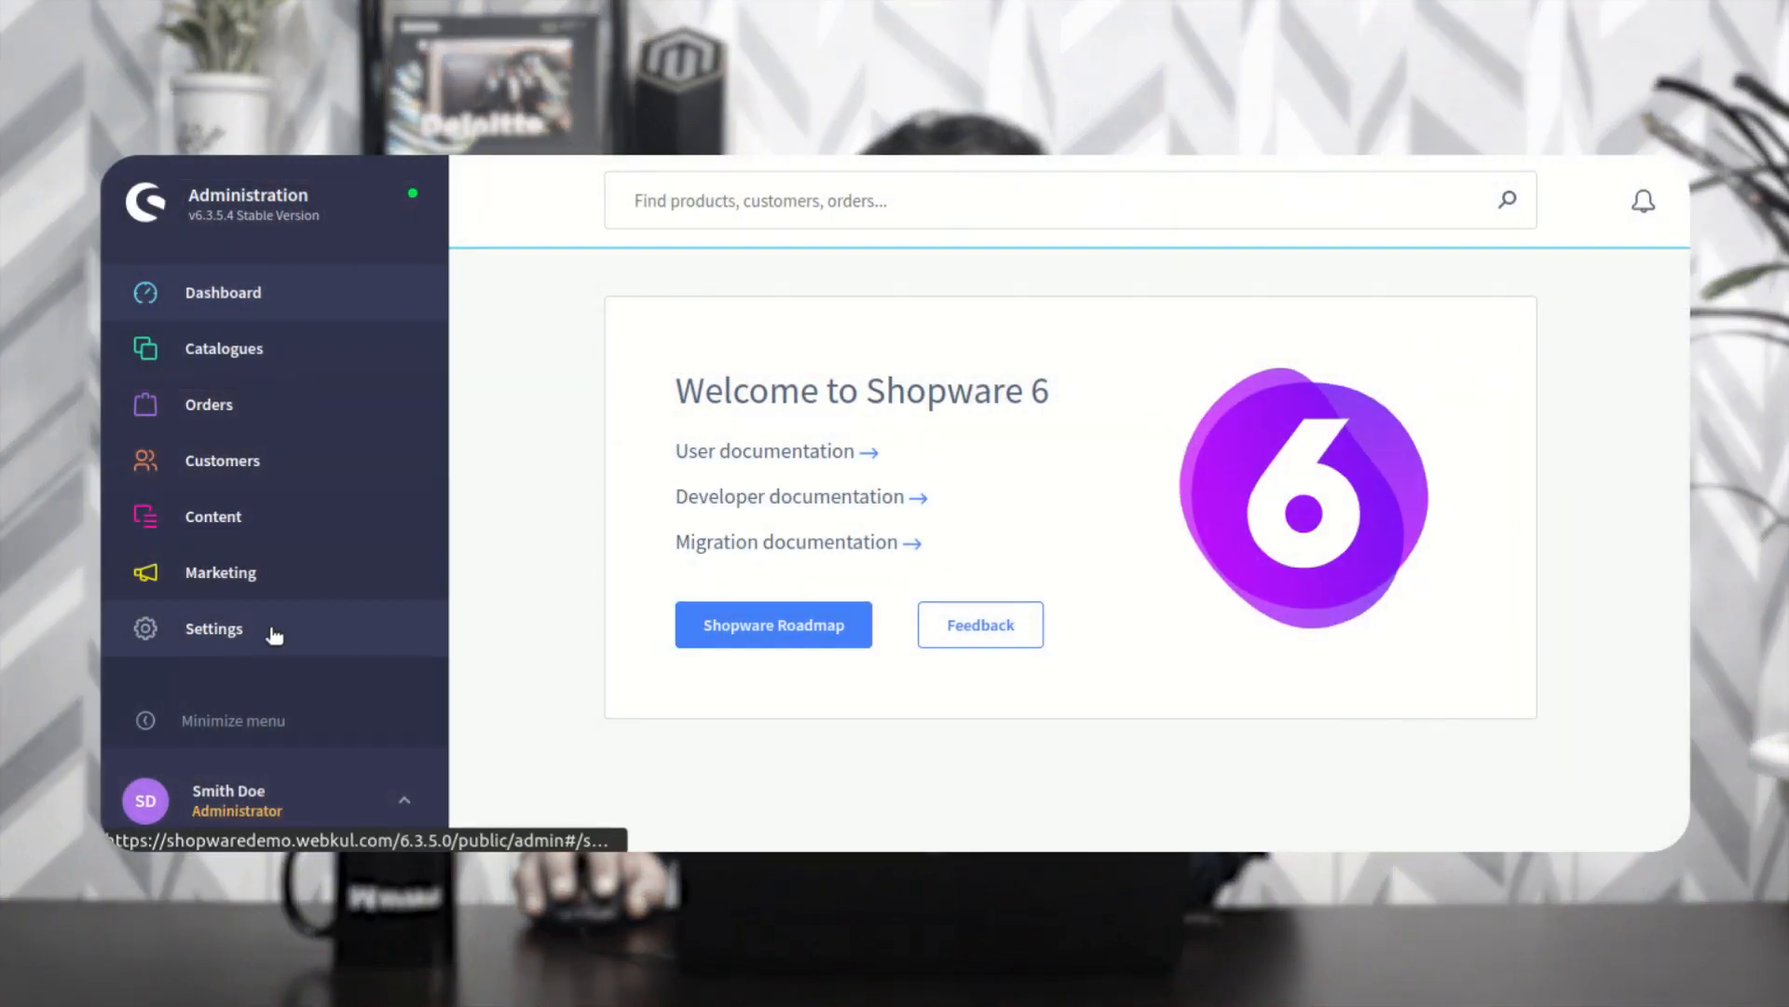
pyautogui.click(273, 633)
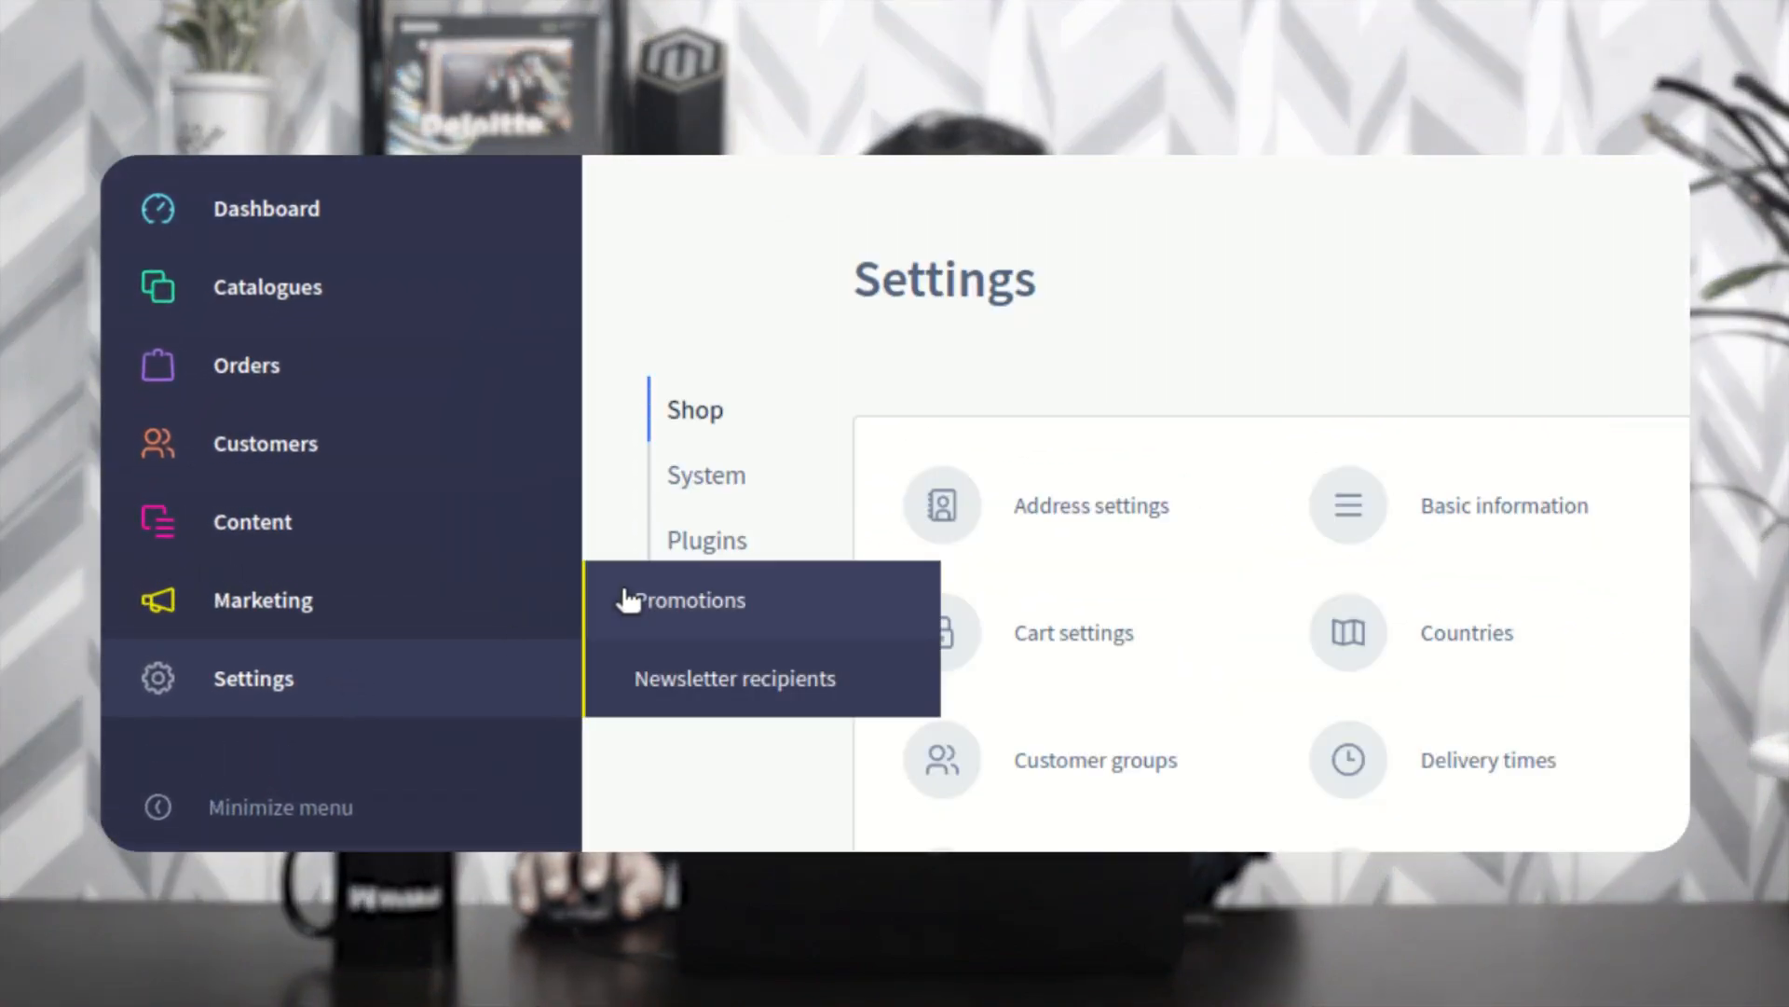
pyautogui.click(727, 545)
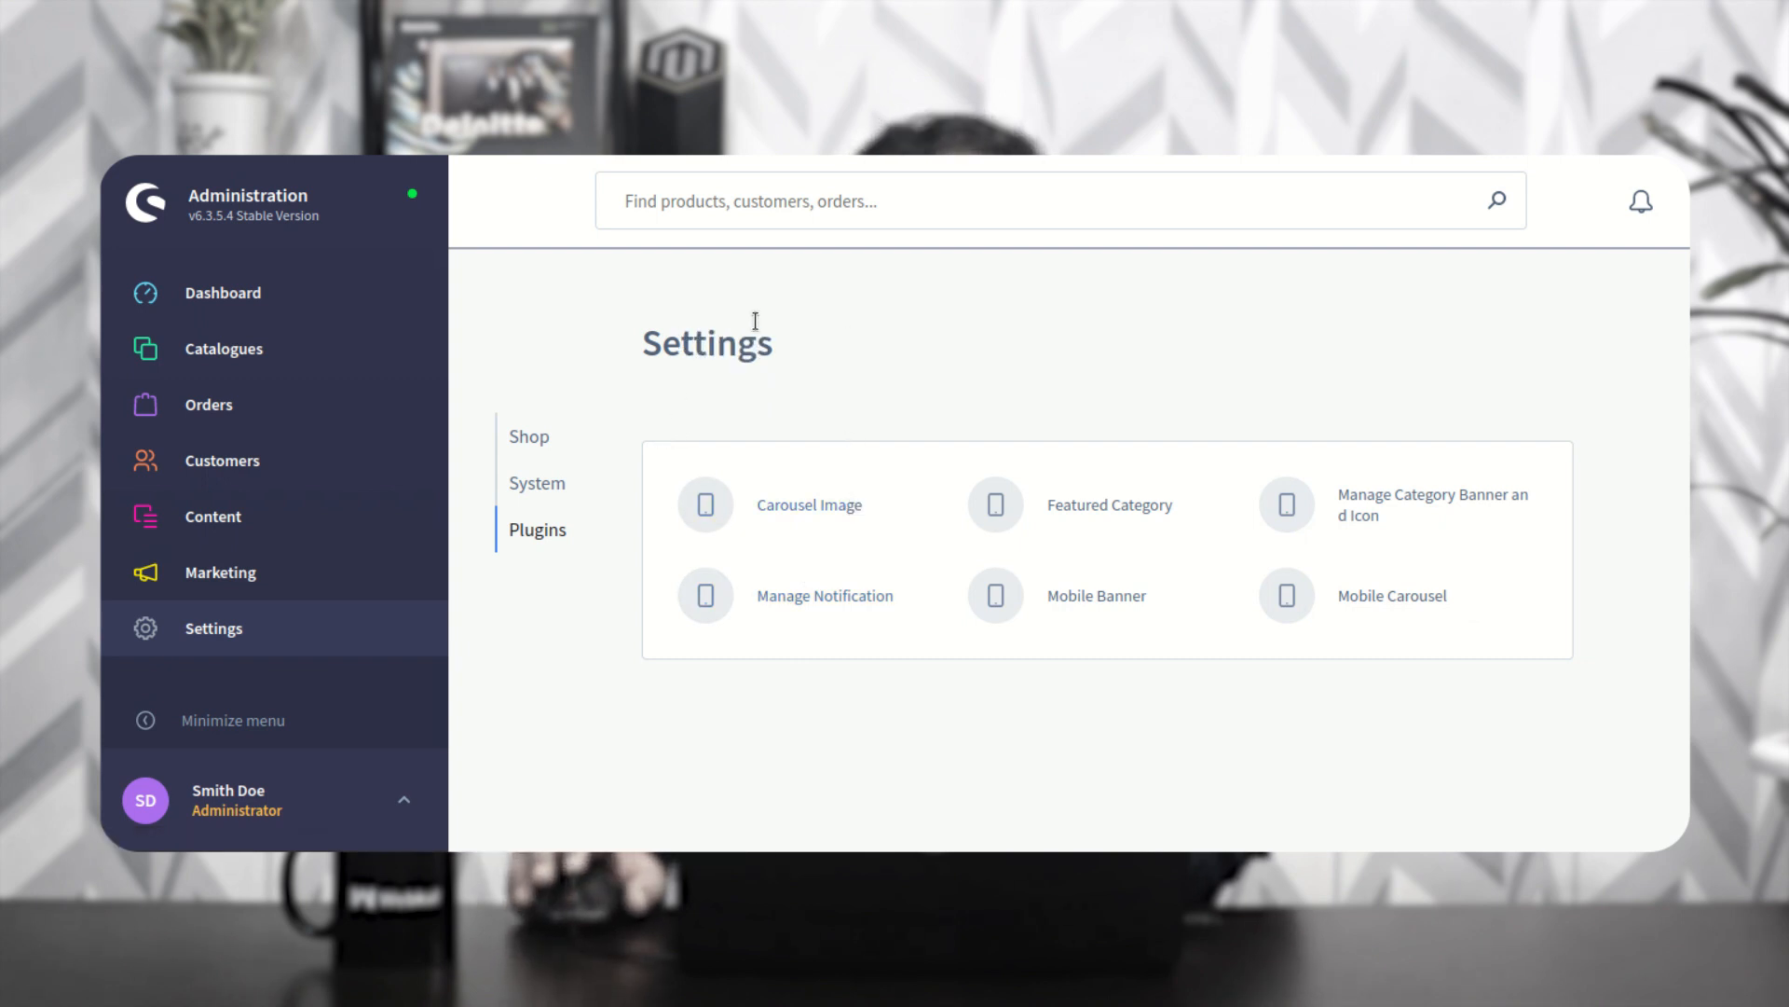
pyautogui.click(829, 507)
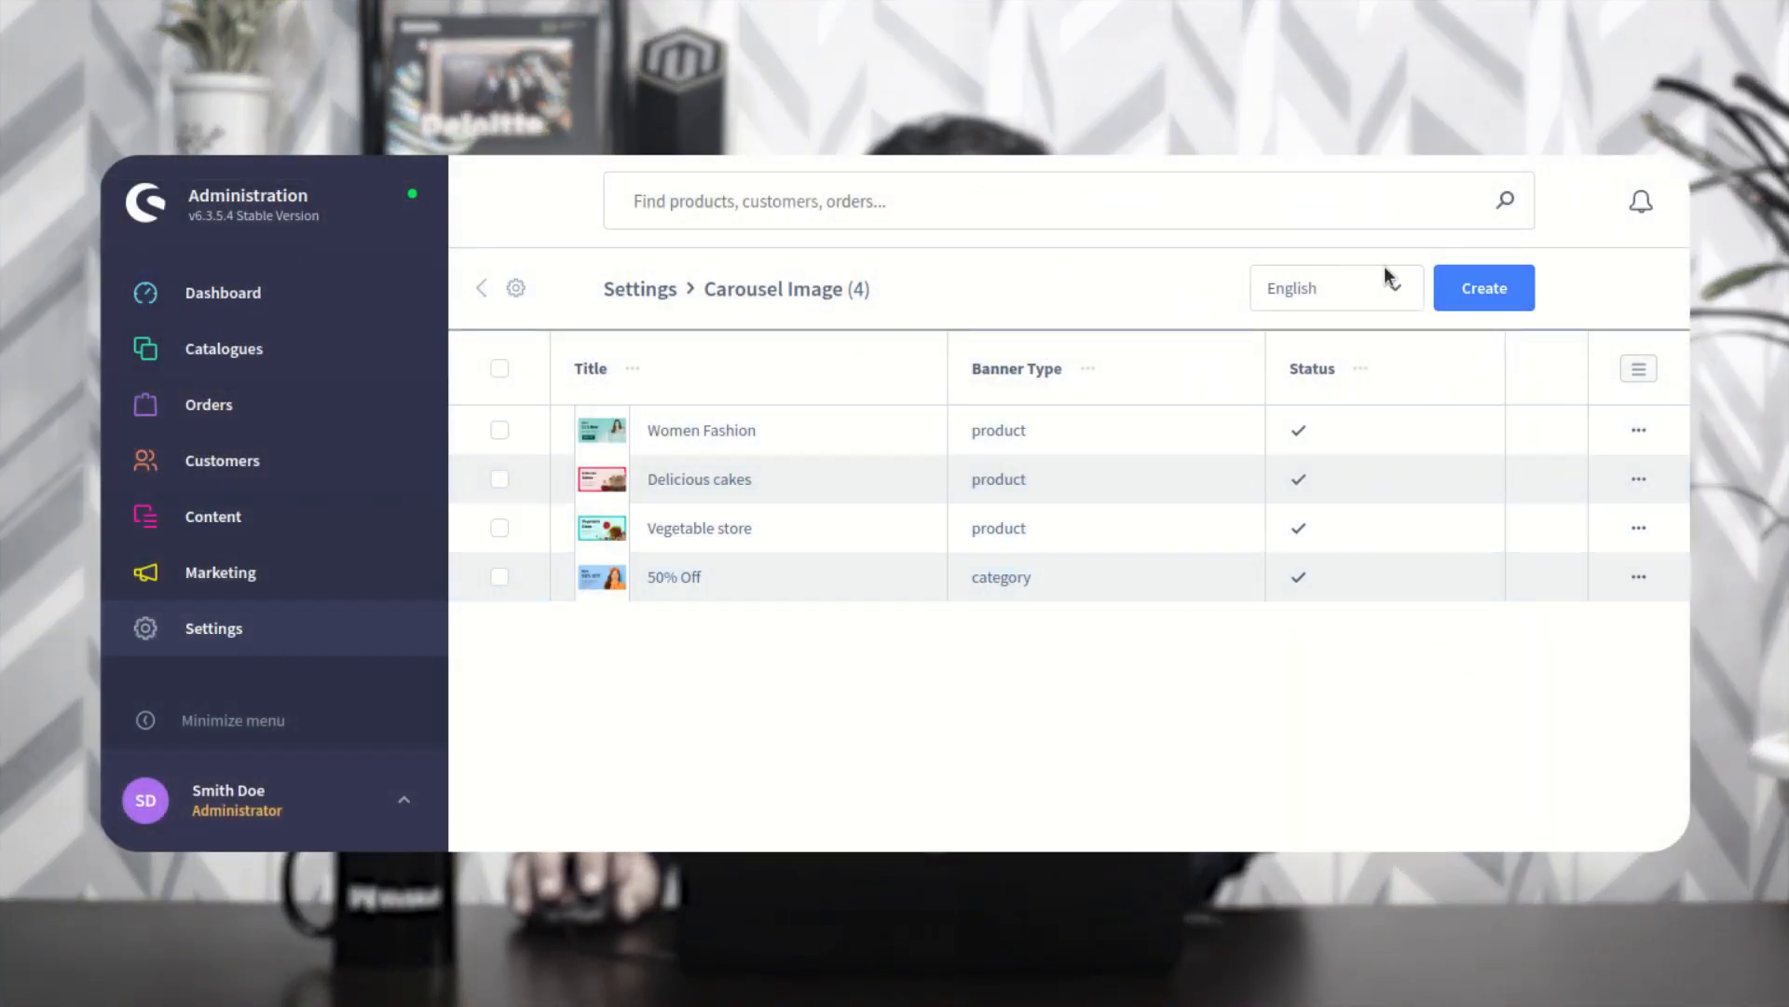
# Step: Start a new carousel image entry and try the banner type Product before changing it to Category
pyautogui.click(1487, 291)
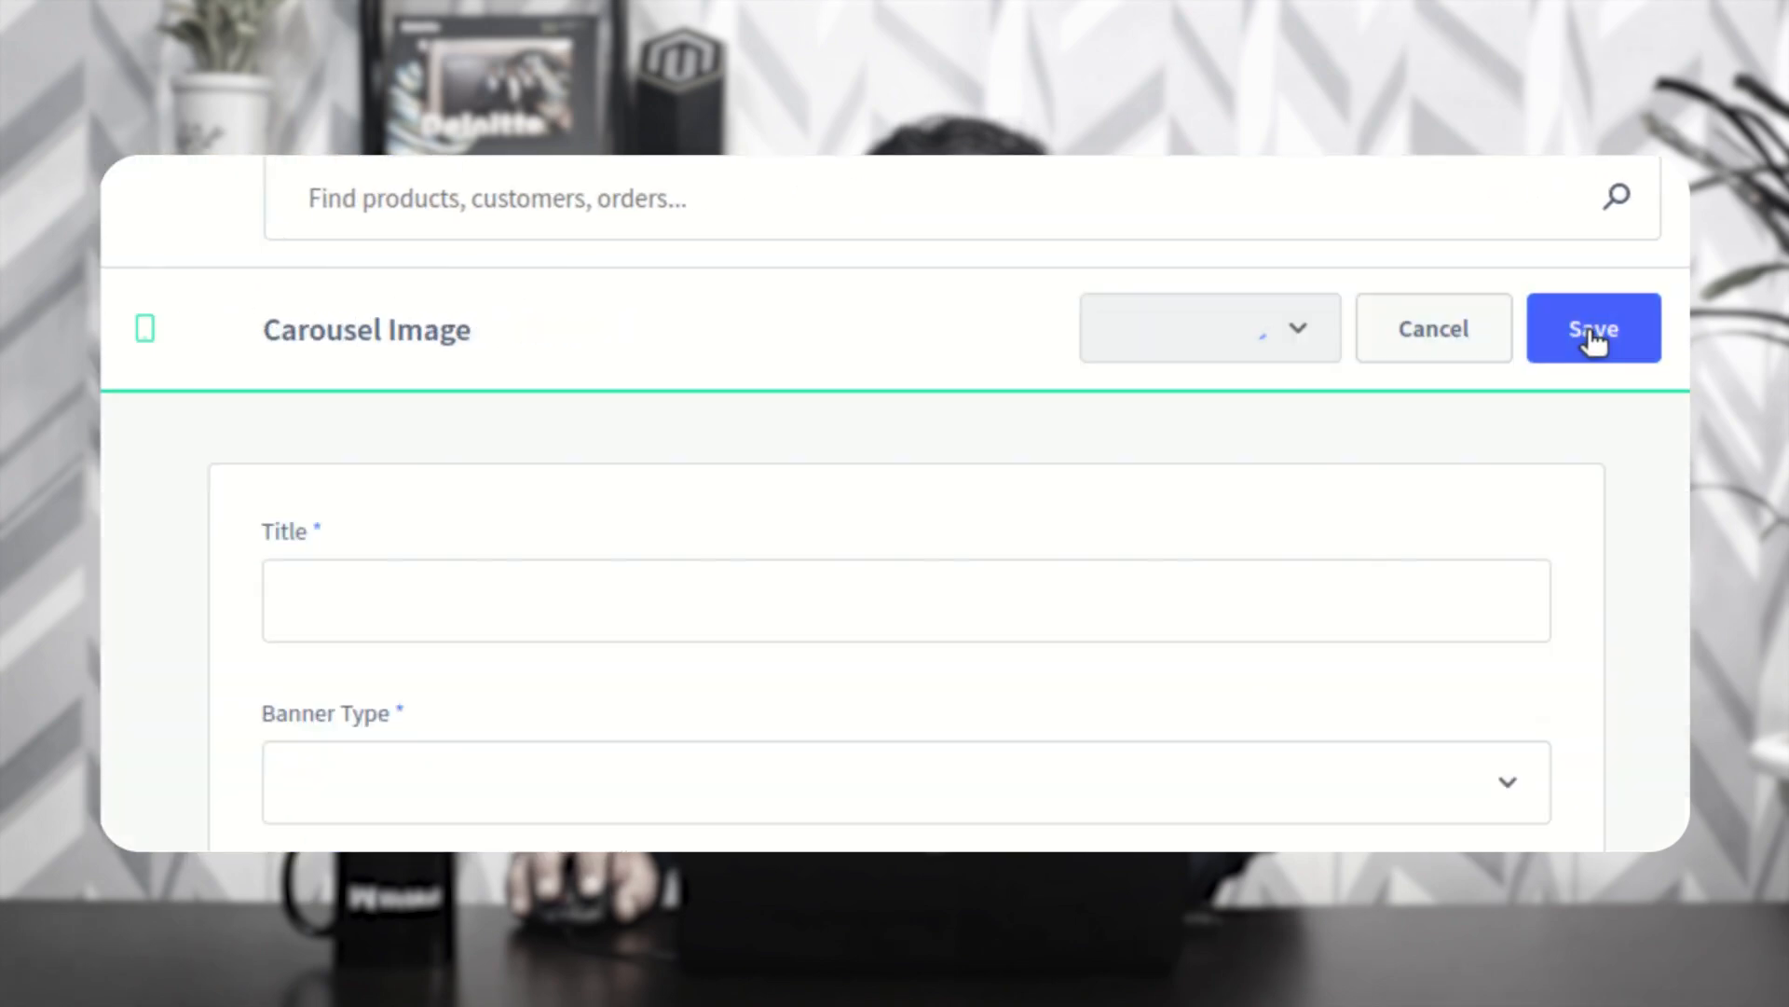
pyautogui.click(422, 620)
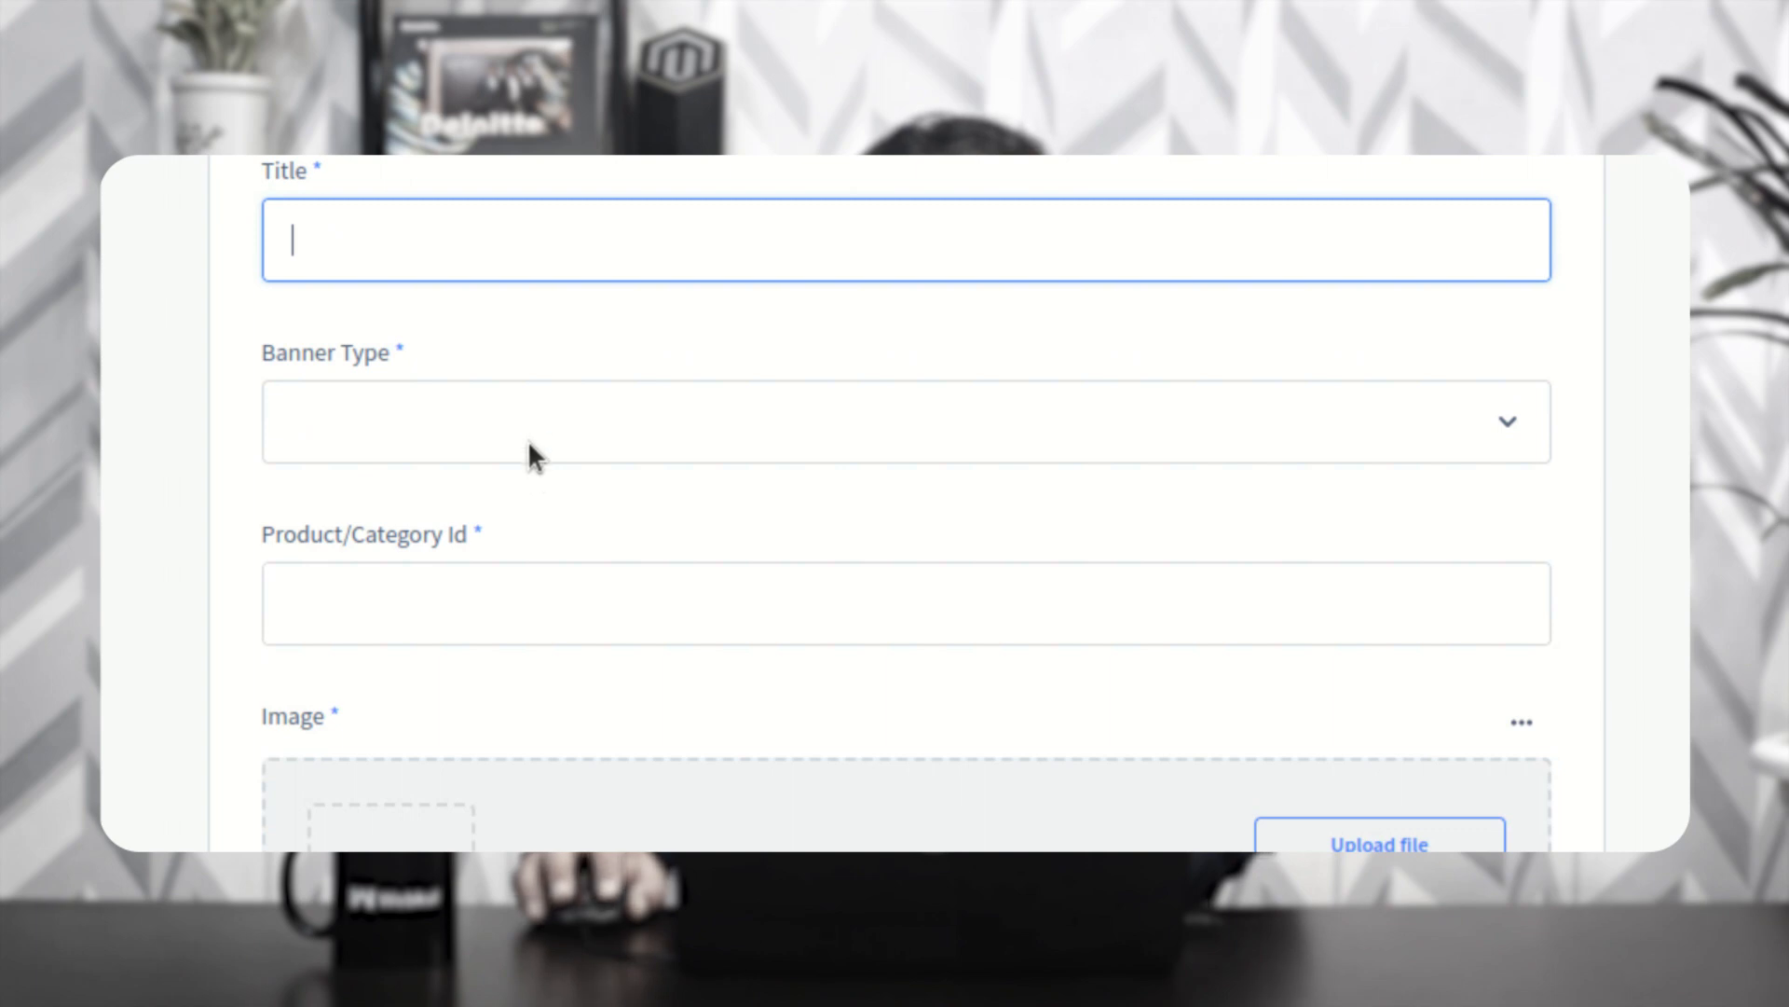
pyautogui.click(529, 444)
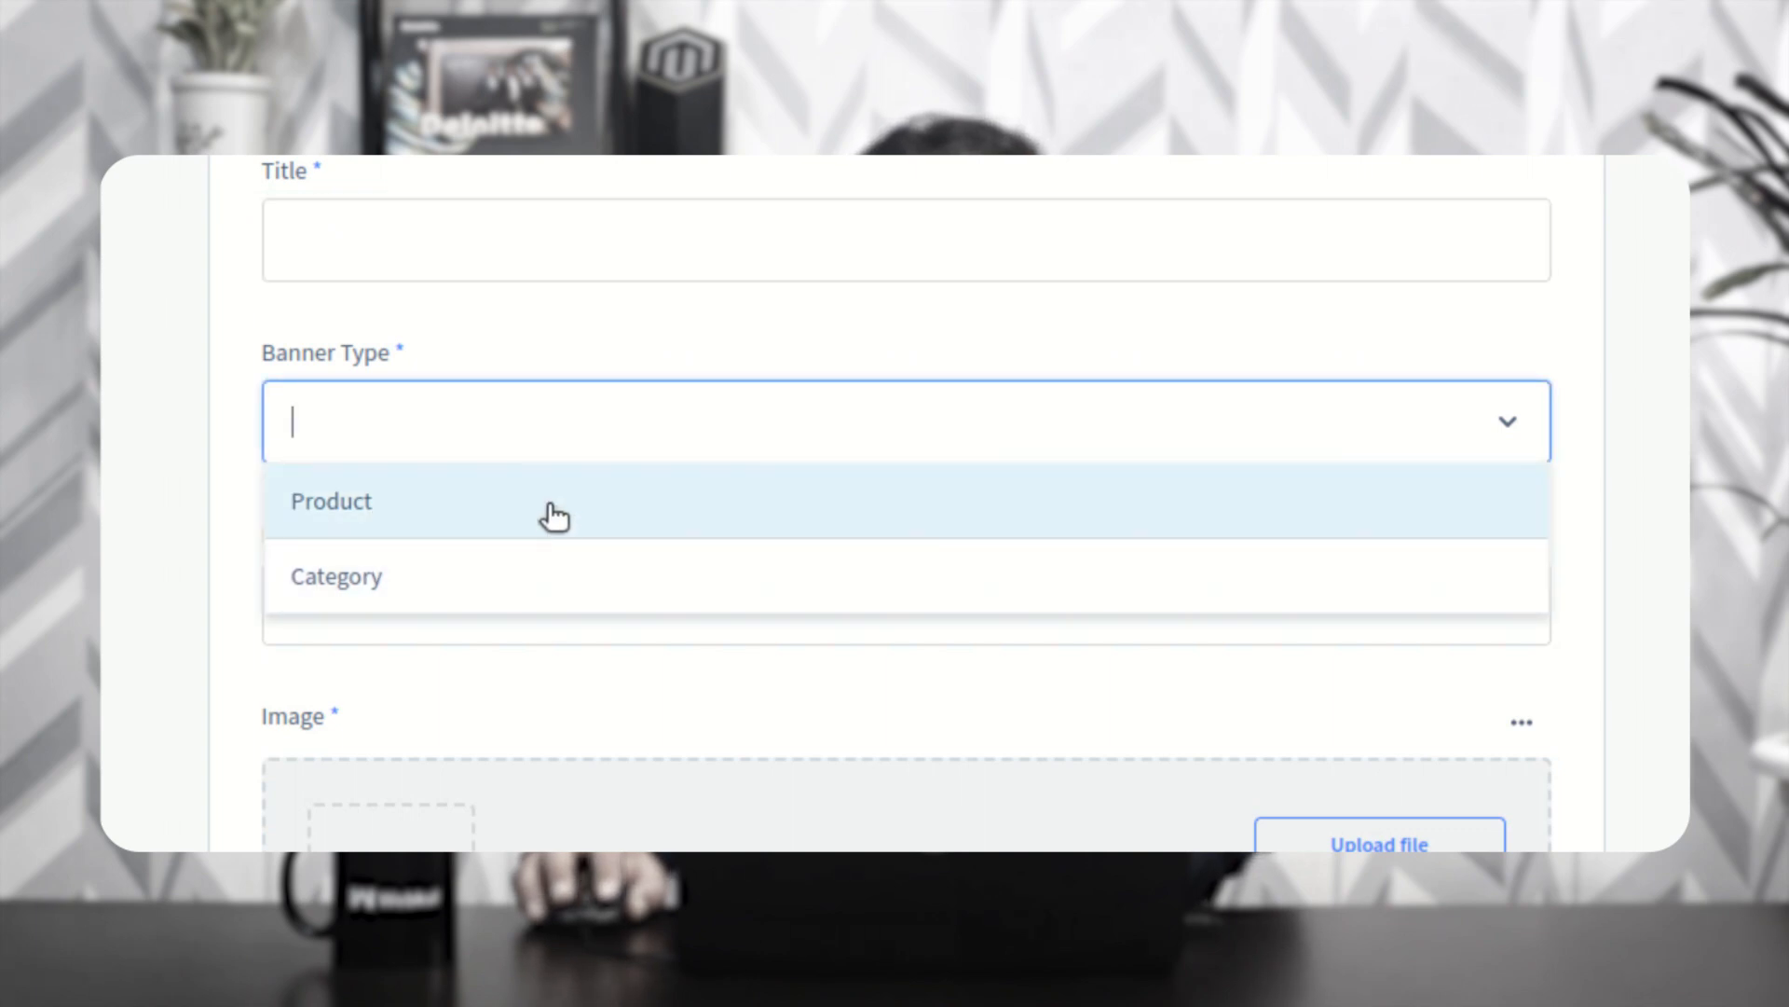
pyautogui.click(554, 515)
pyautogui.click(513, 599)
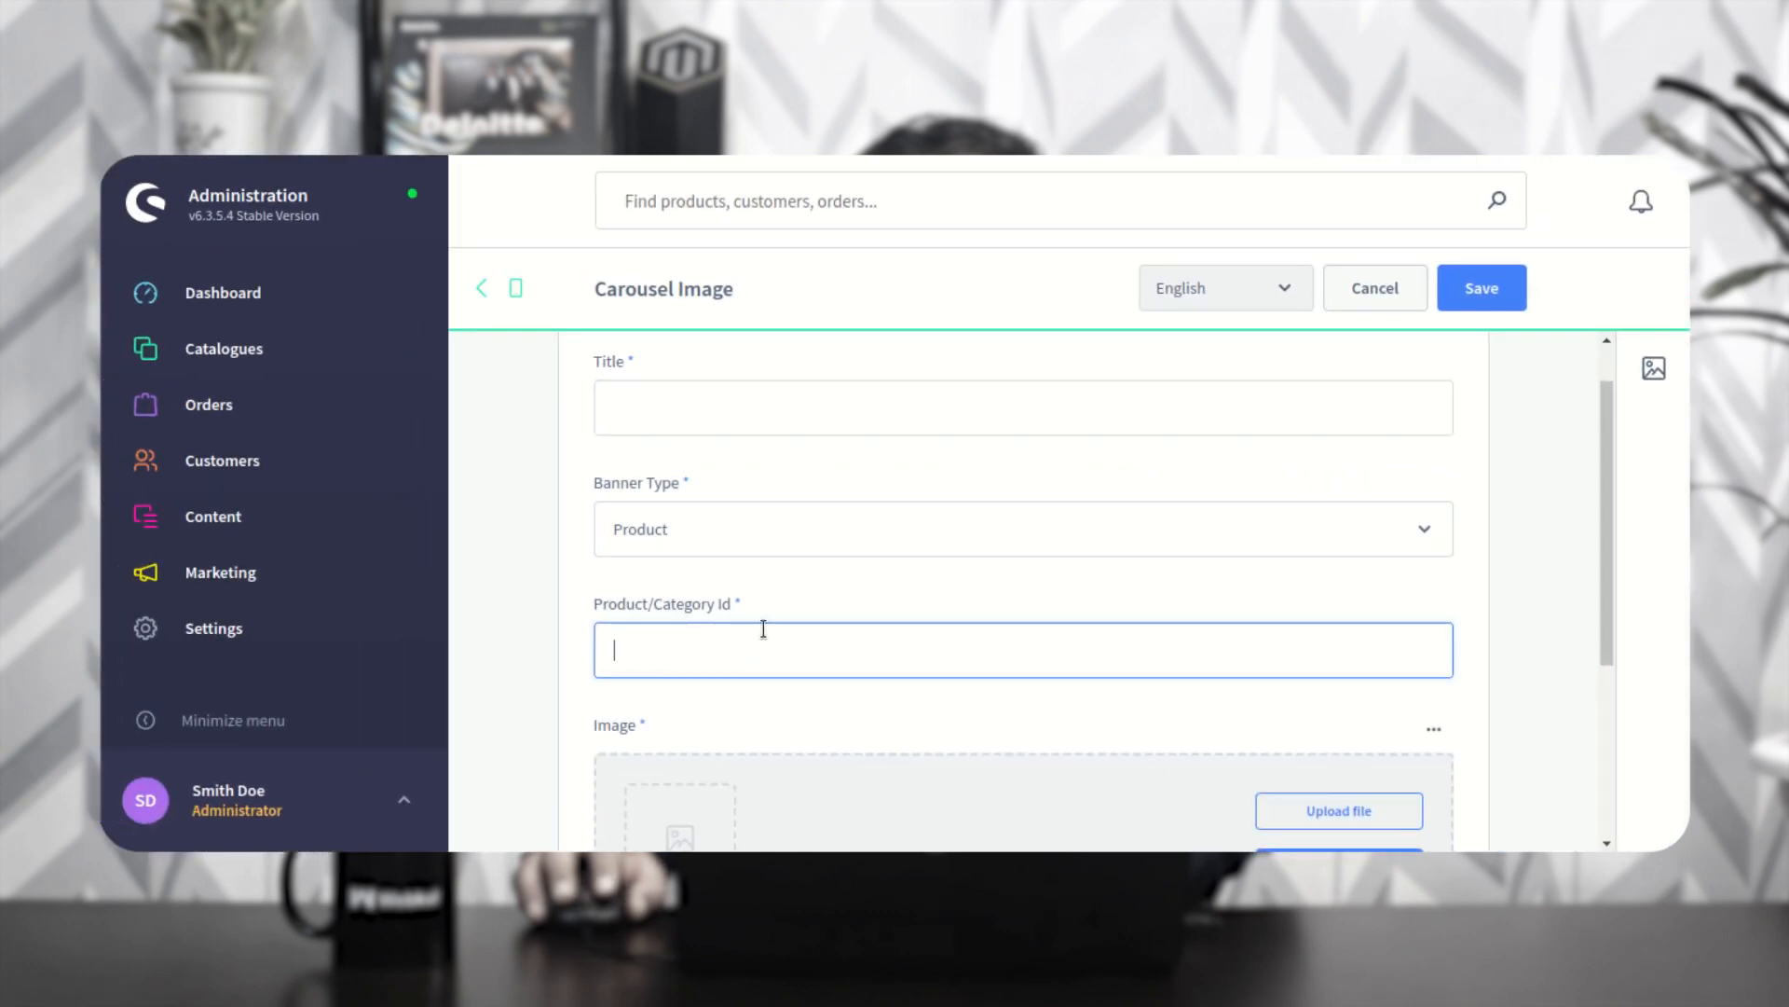
pyautogui.click(788, 535)
pyautogui.click(751, 631)
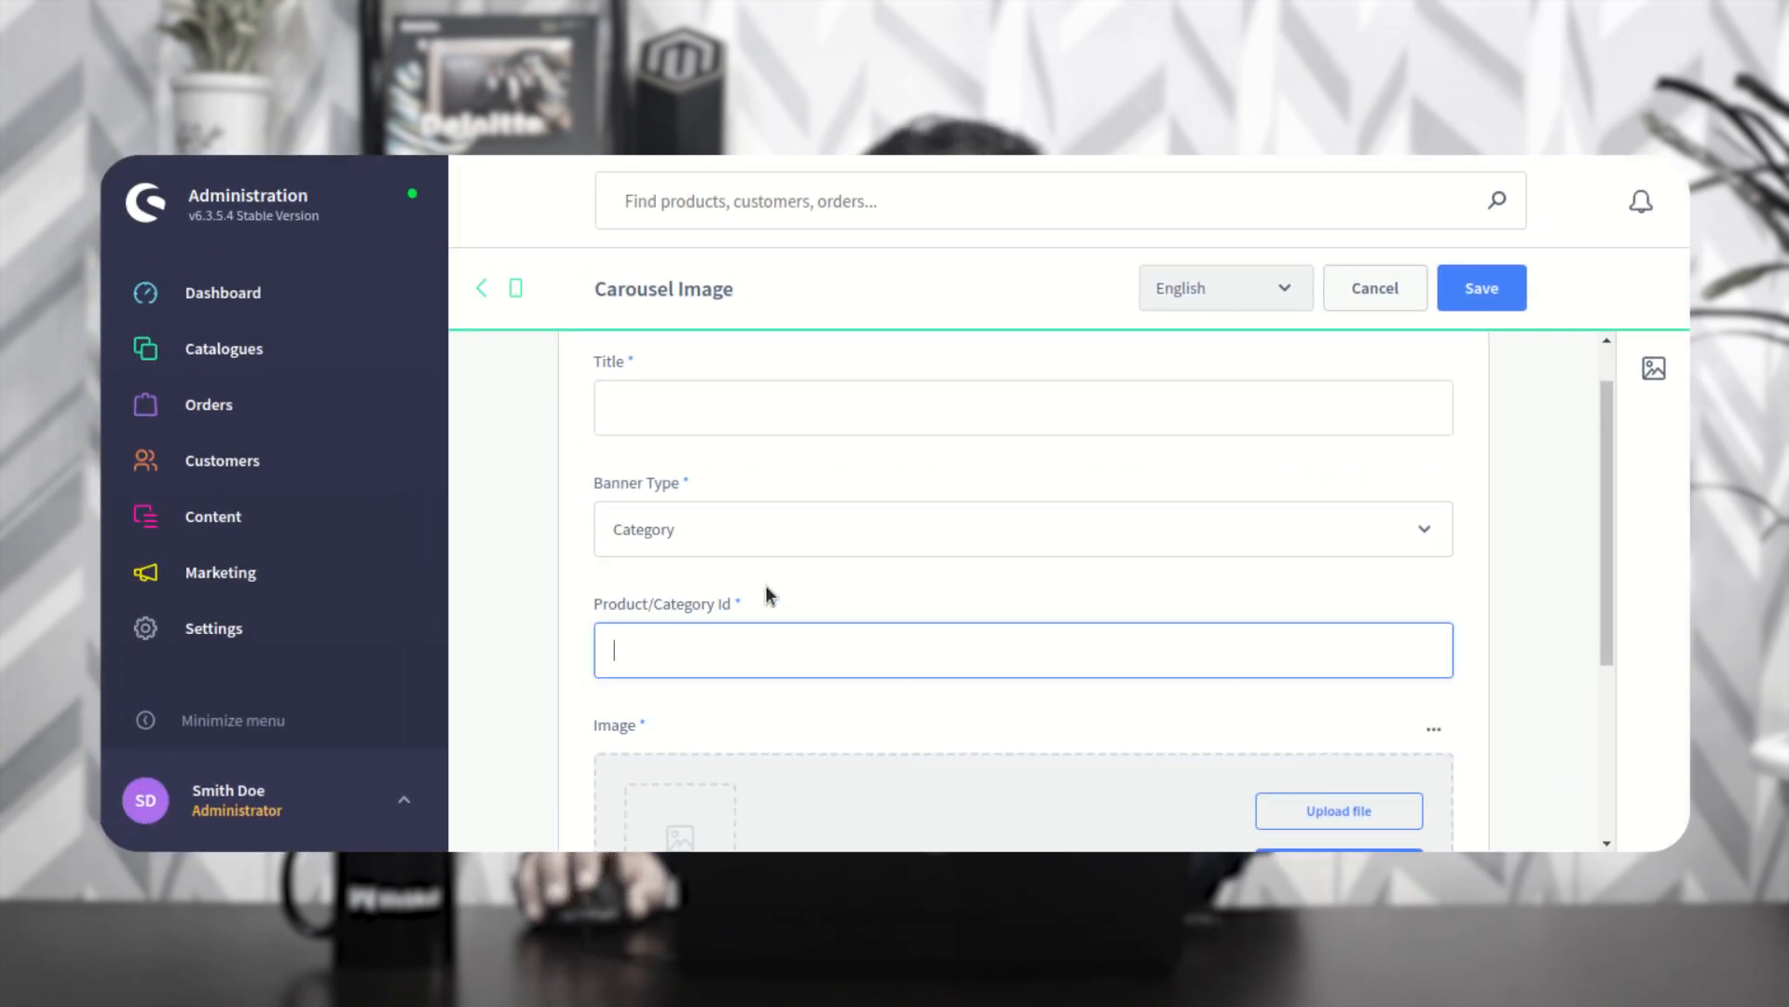
# Step: Enable the new carousel image's status and return to the carousel image list without saving the entry
pyautogui.scroll(-5, 765, 587)
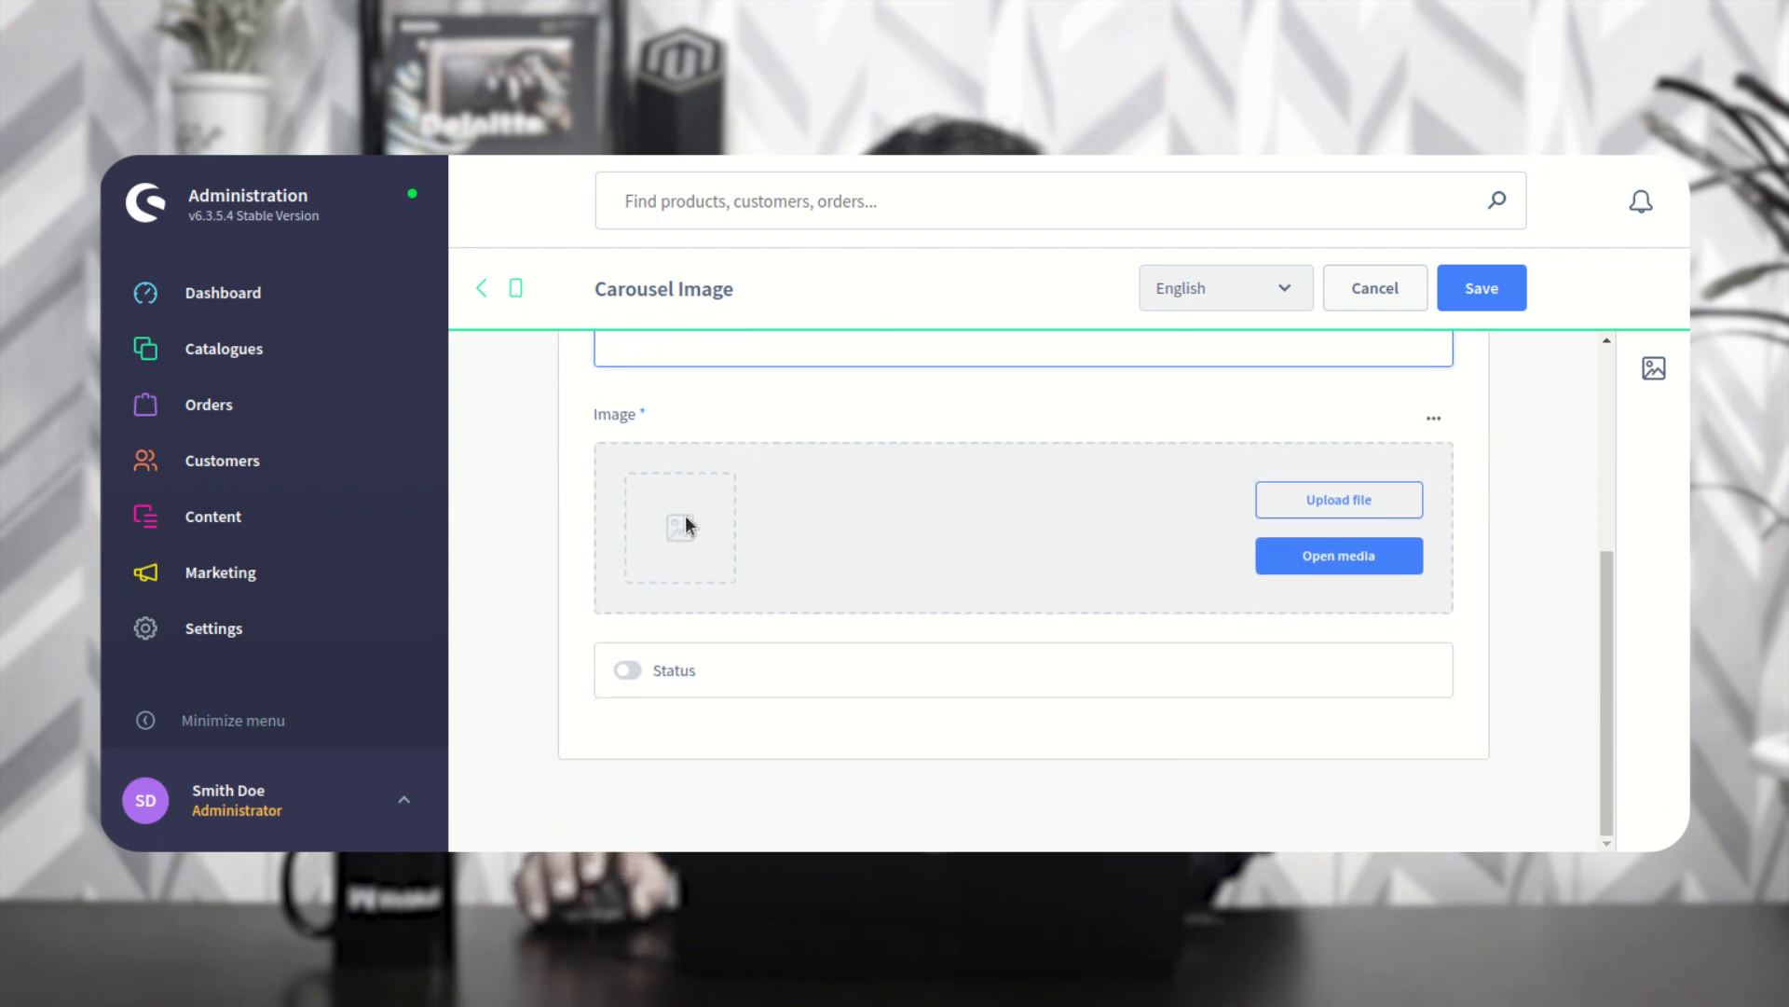
pyautogui.scroll(4, 737, 484)
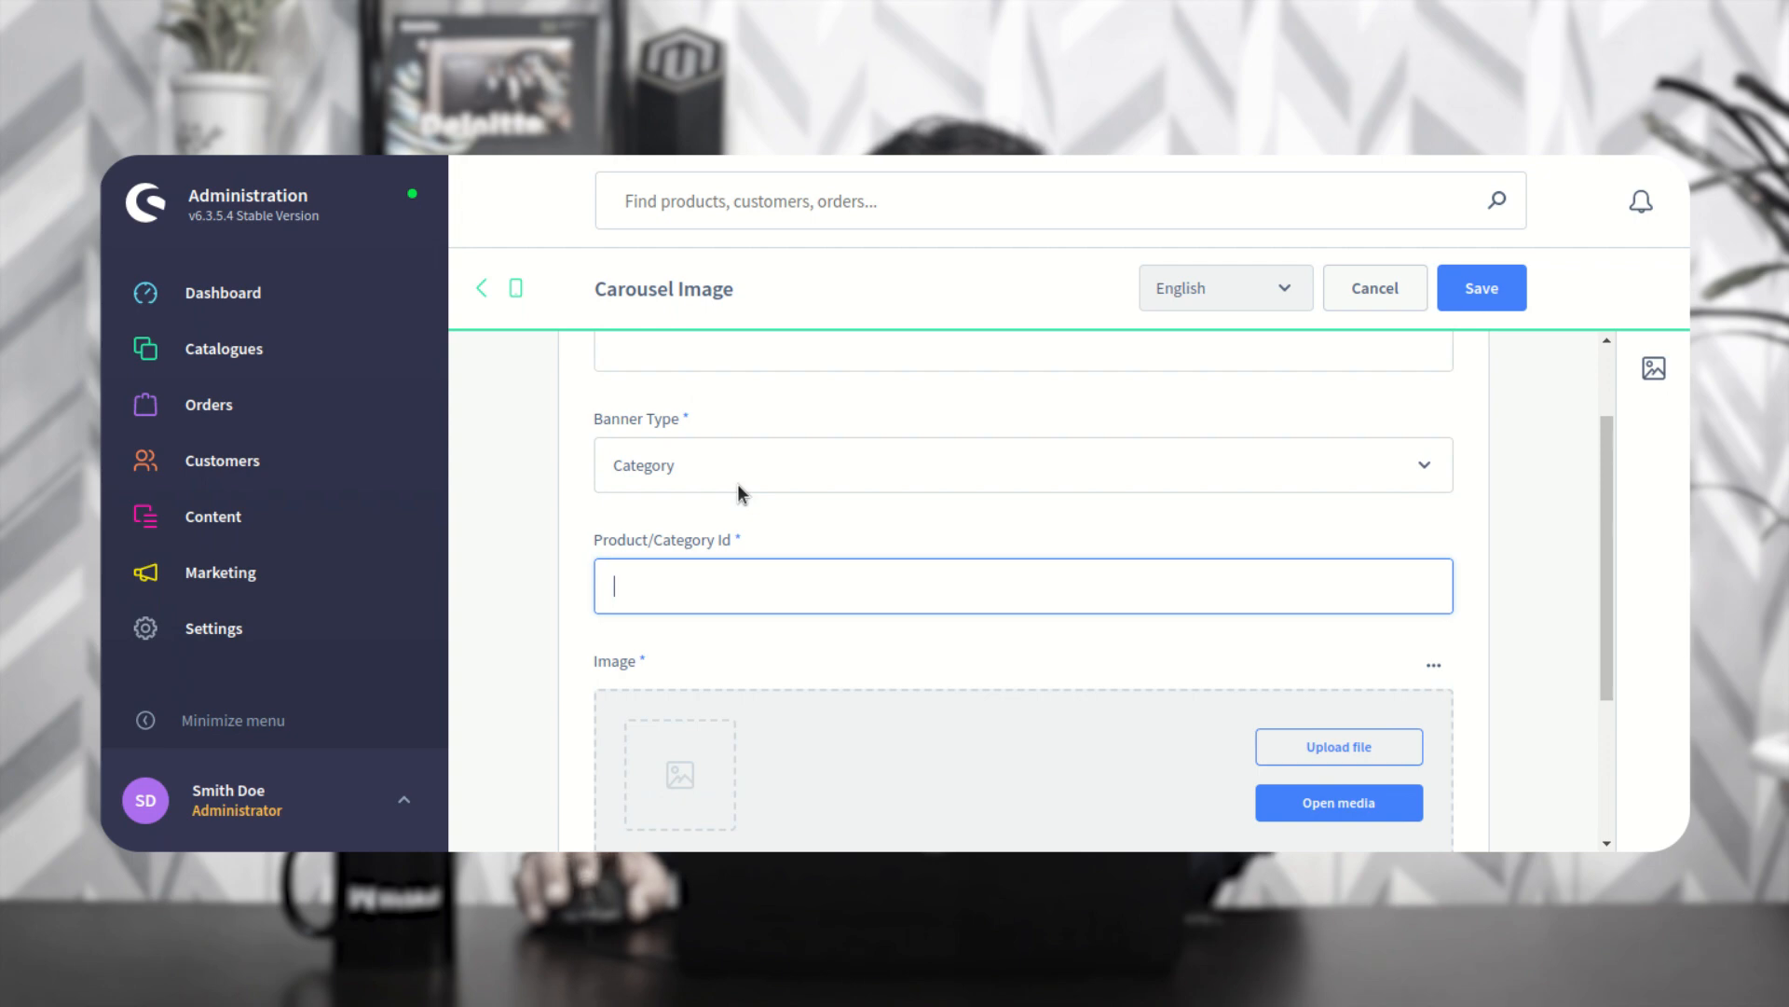
pyautogui.scroll(-4, 738, 487)
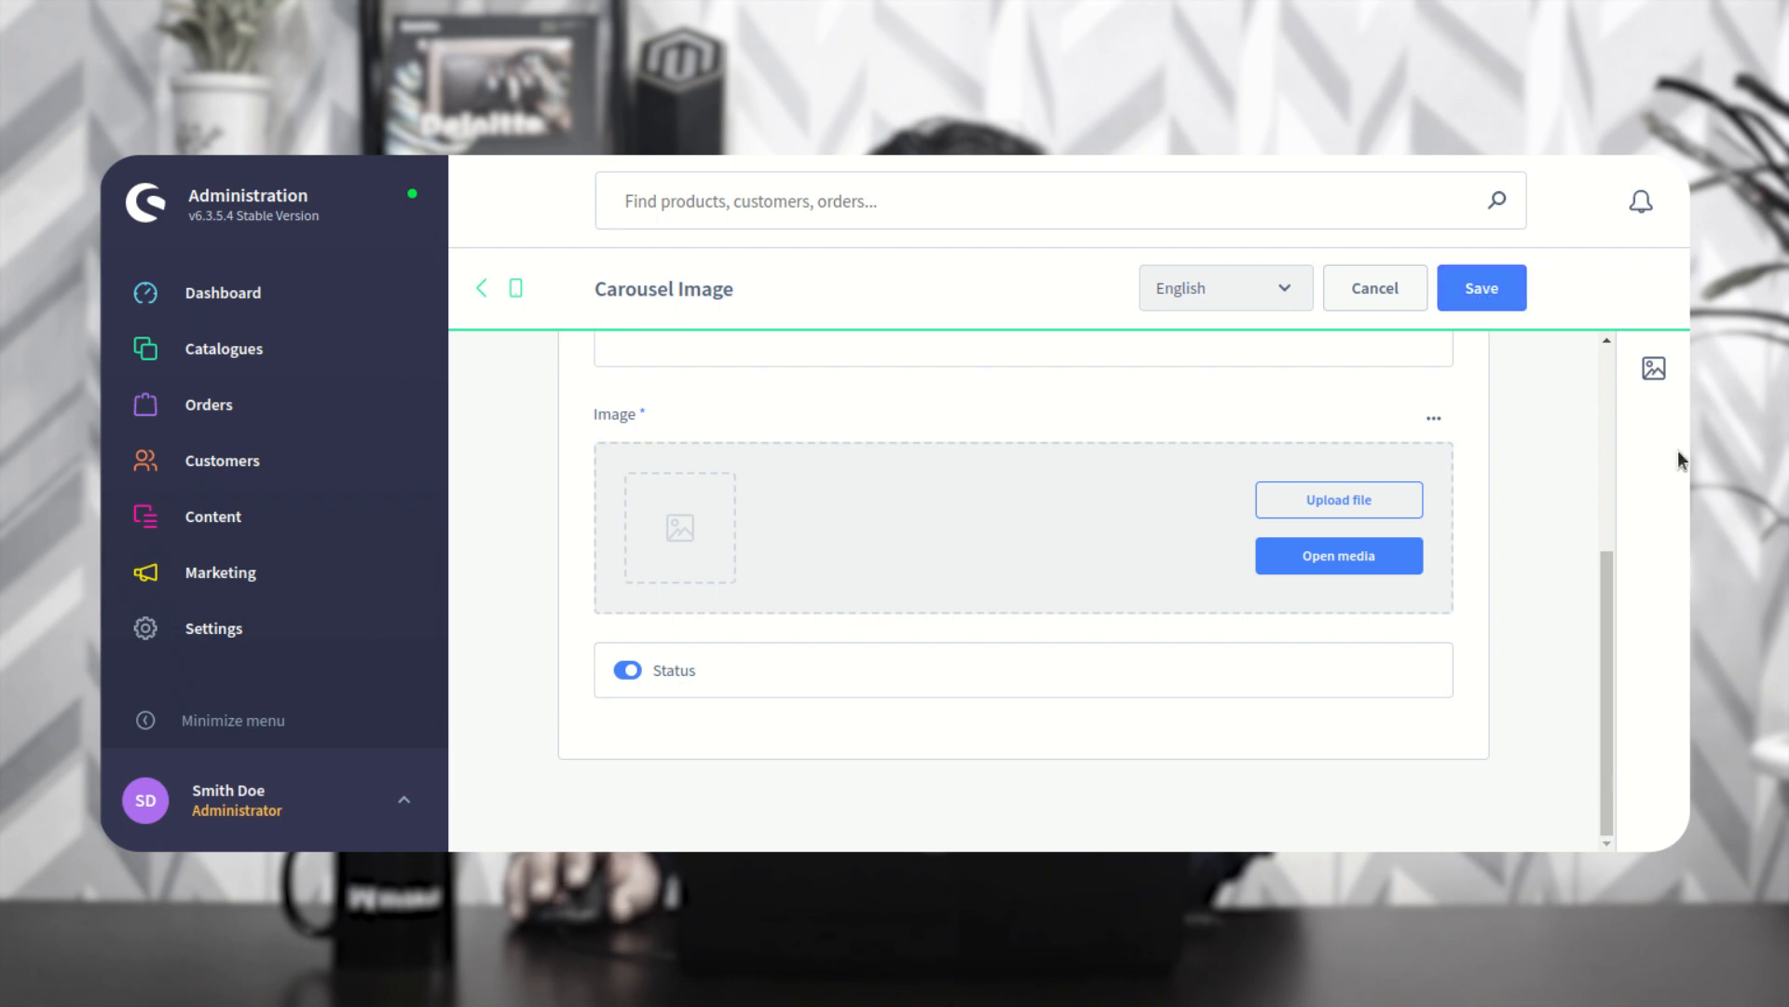
pyautogui.click(1602, 369)
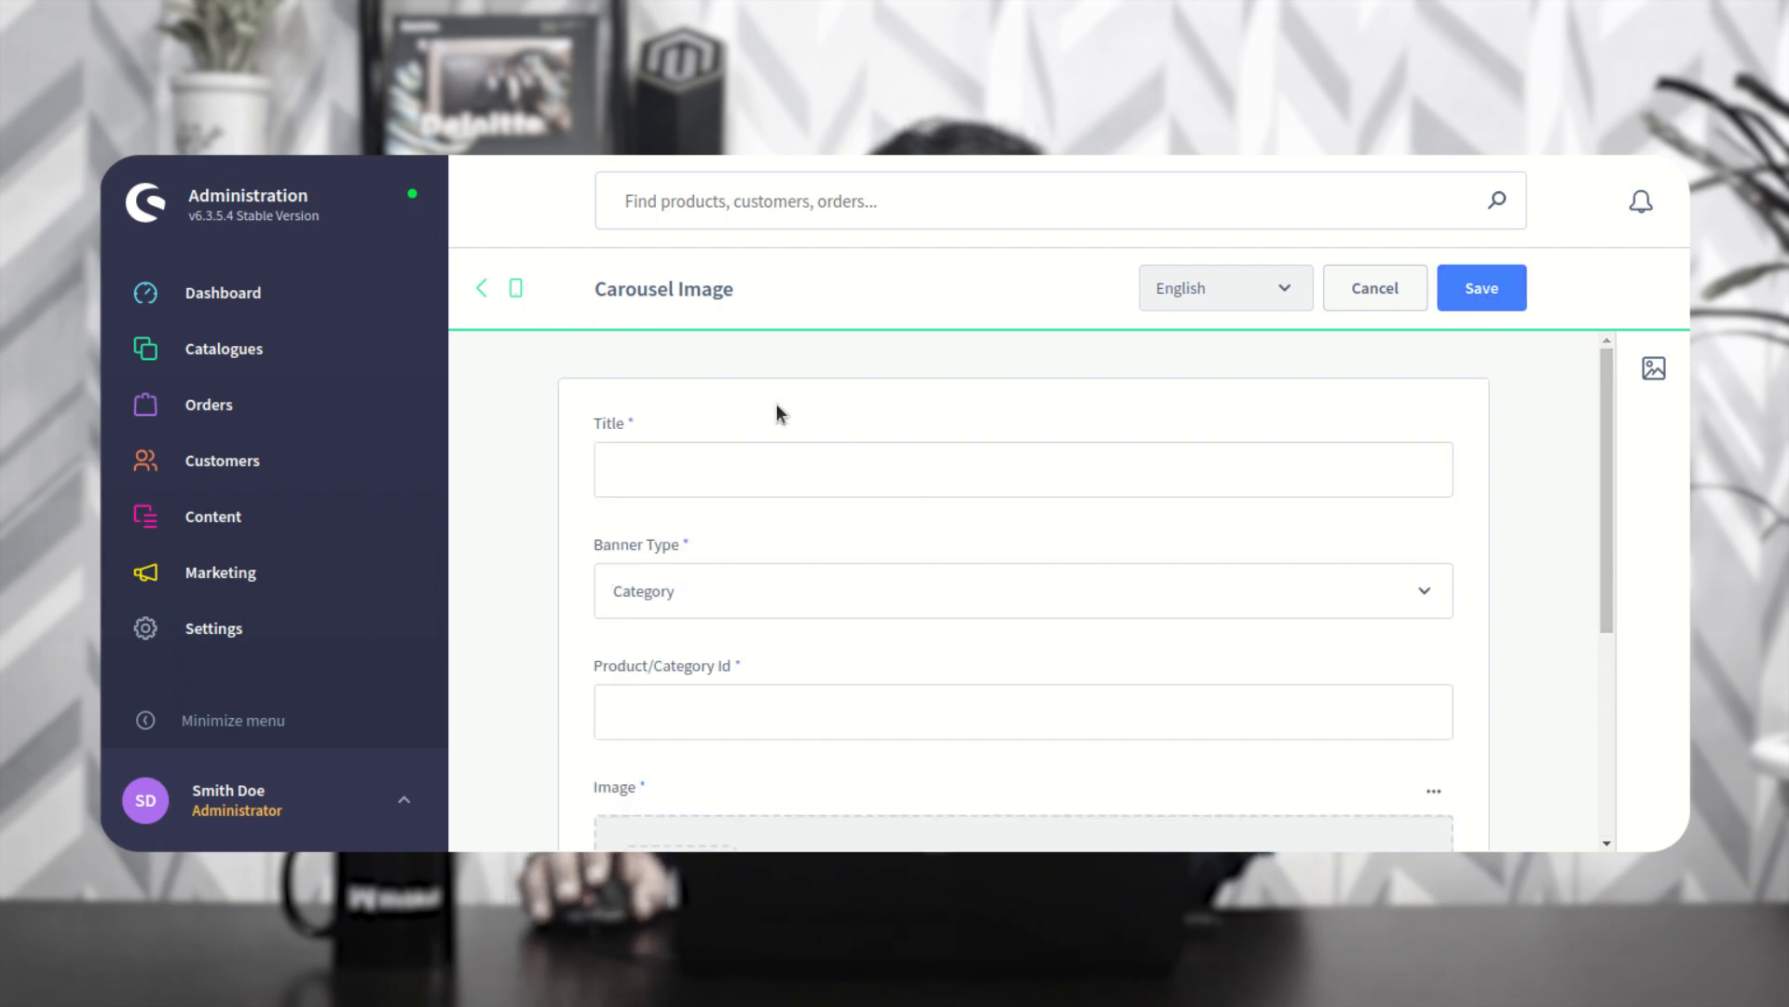
pyautogui.click(479, 290)
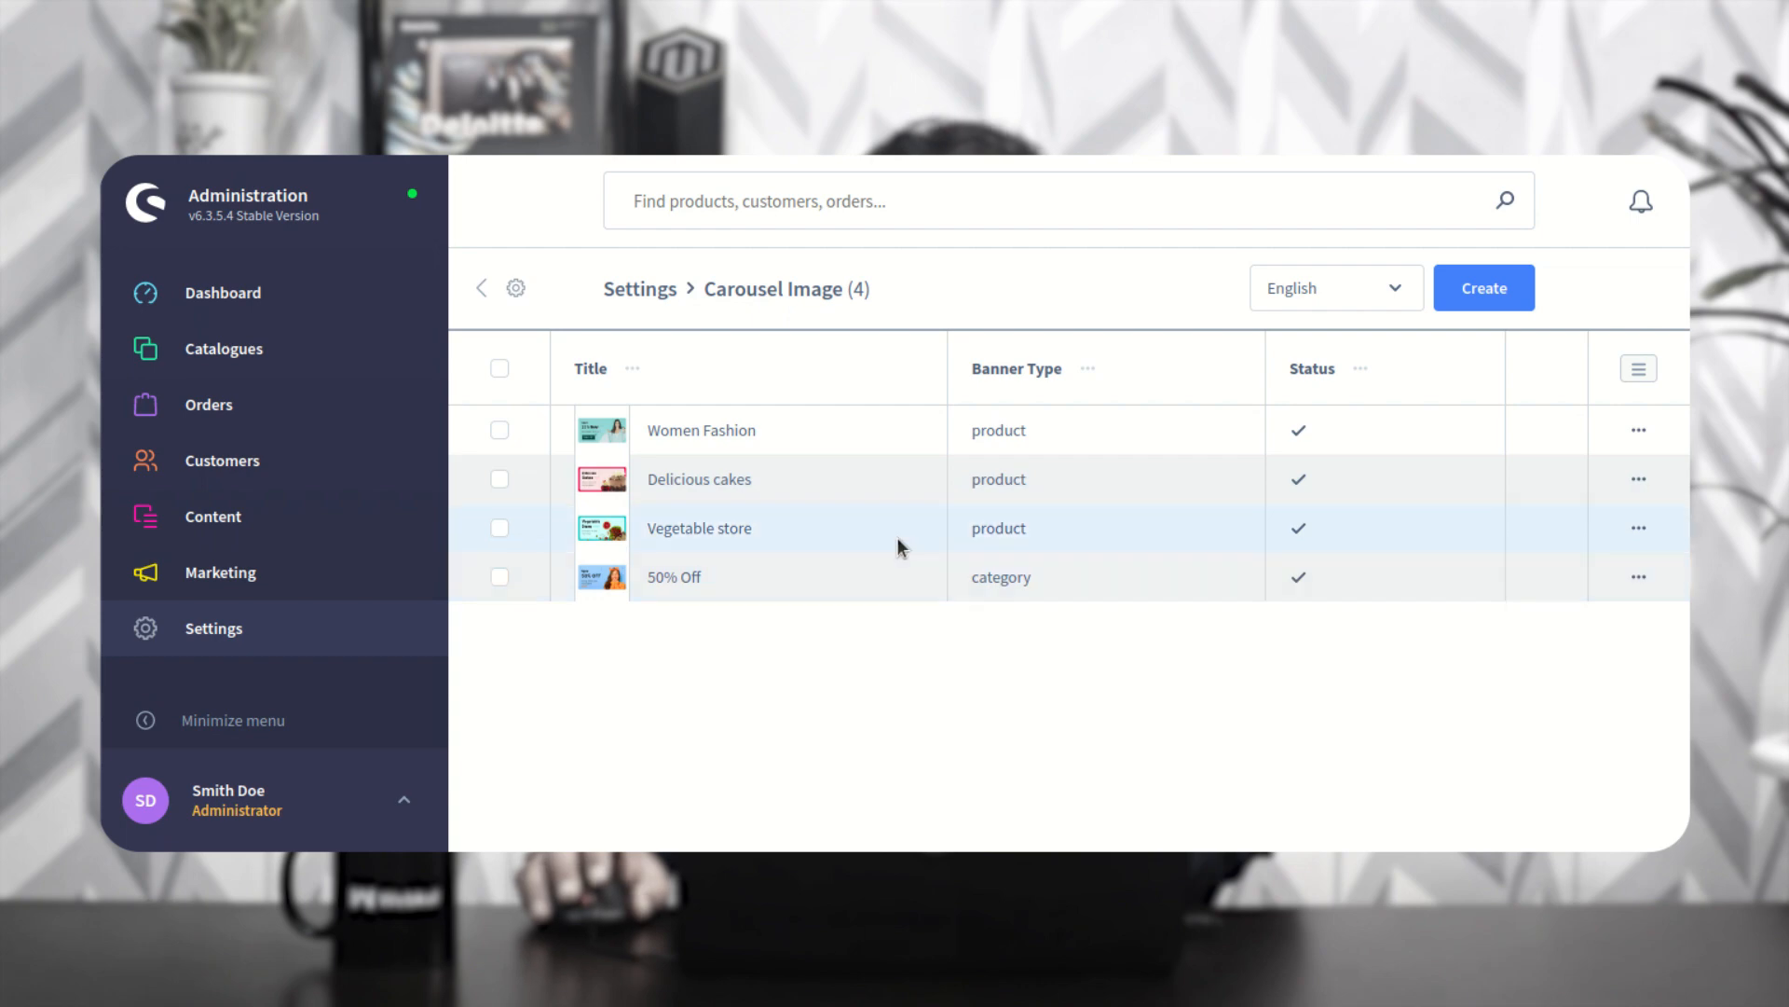
# Step: Go back to the plugin settings and open the Featured Category list
pyautogui.click(511, 289)
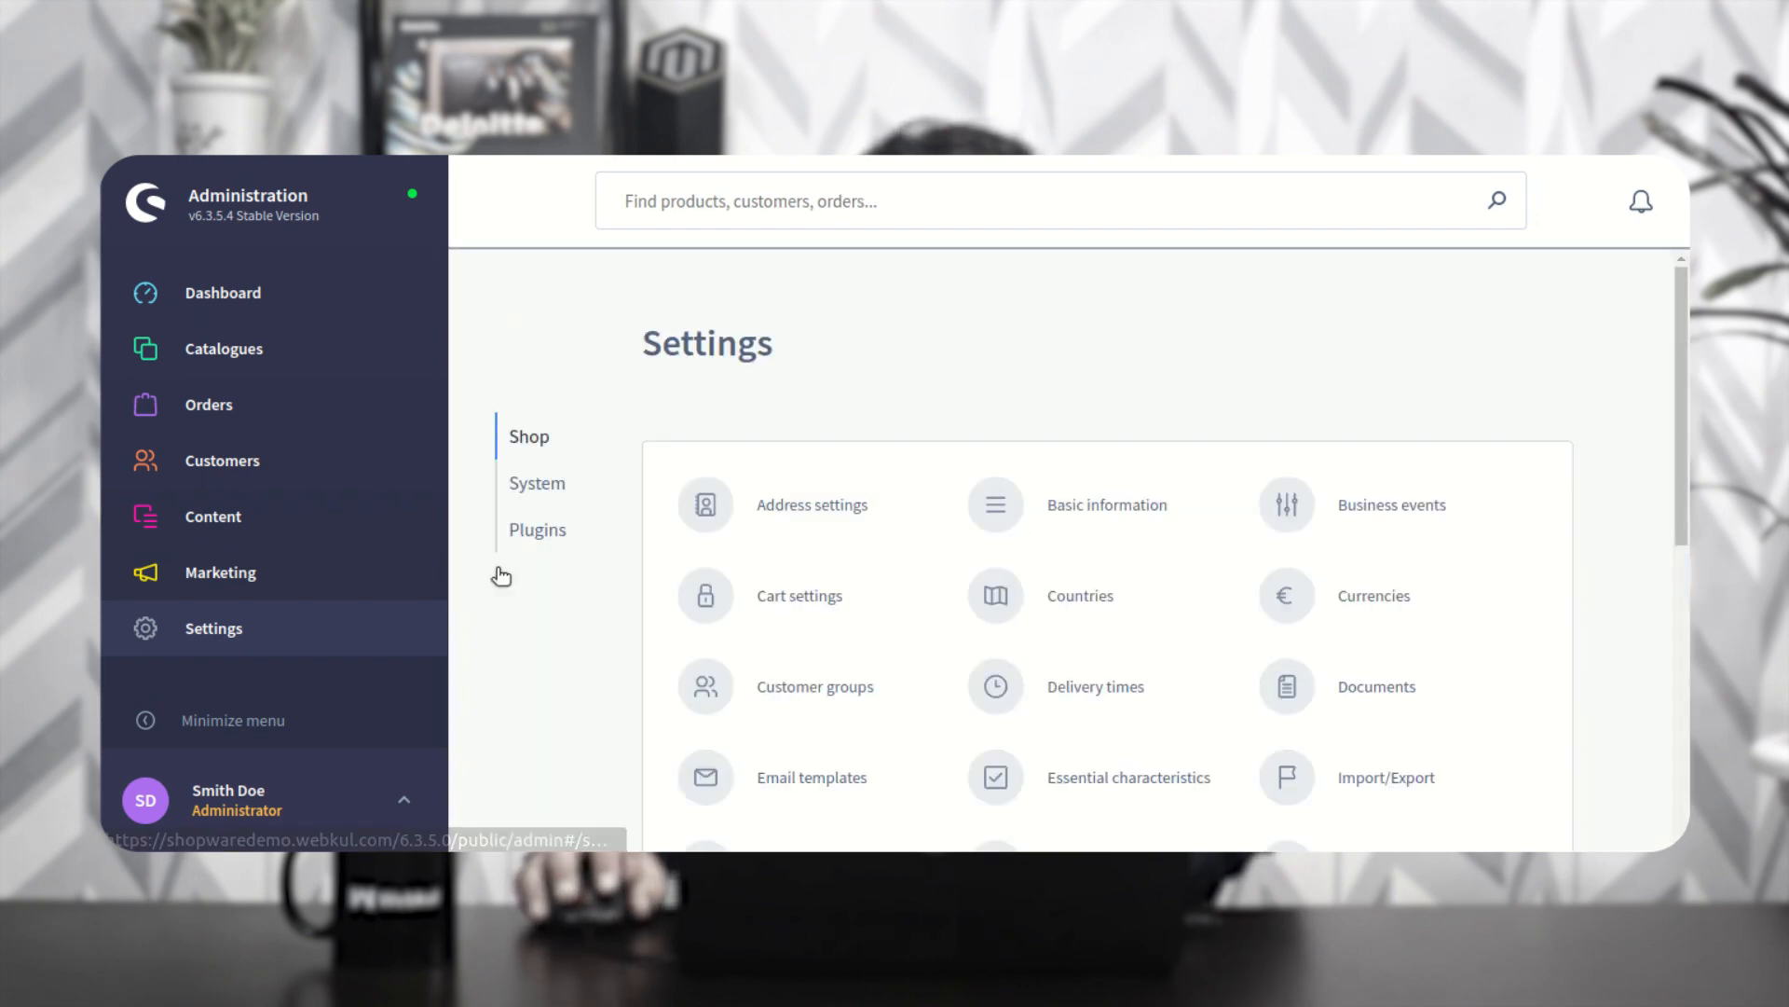
pyautogui.click(545, 532)
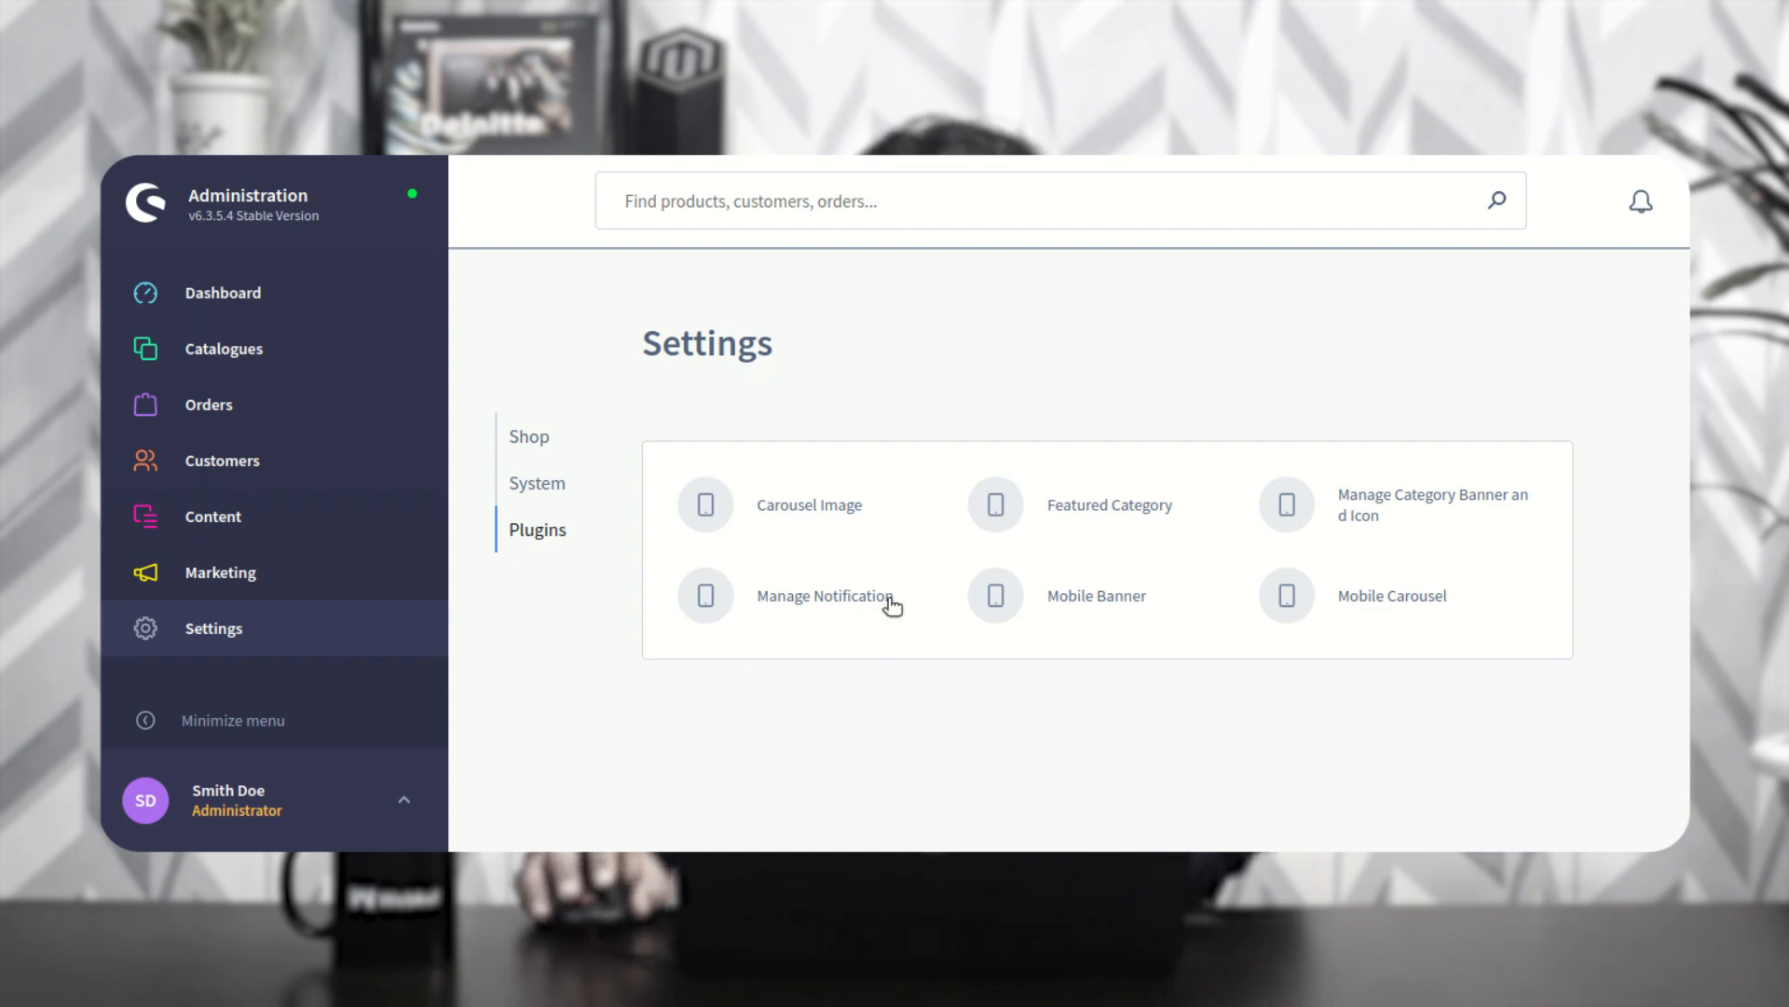
pyautogui.click(1093, 508)
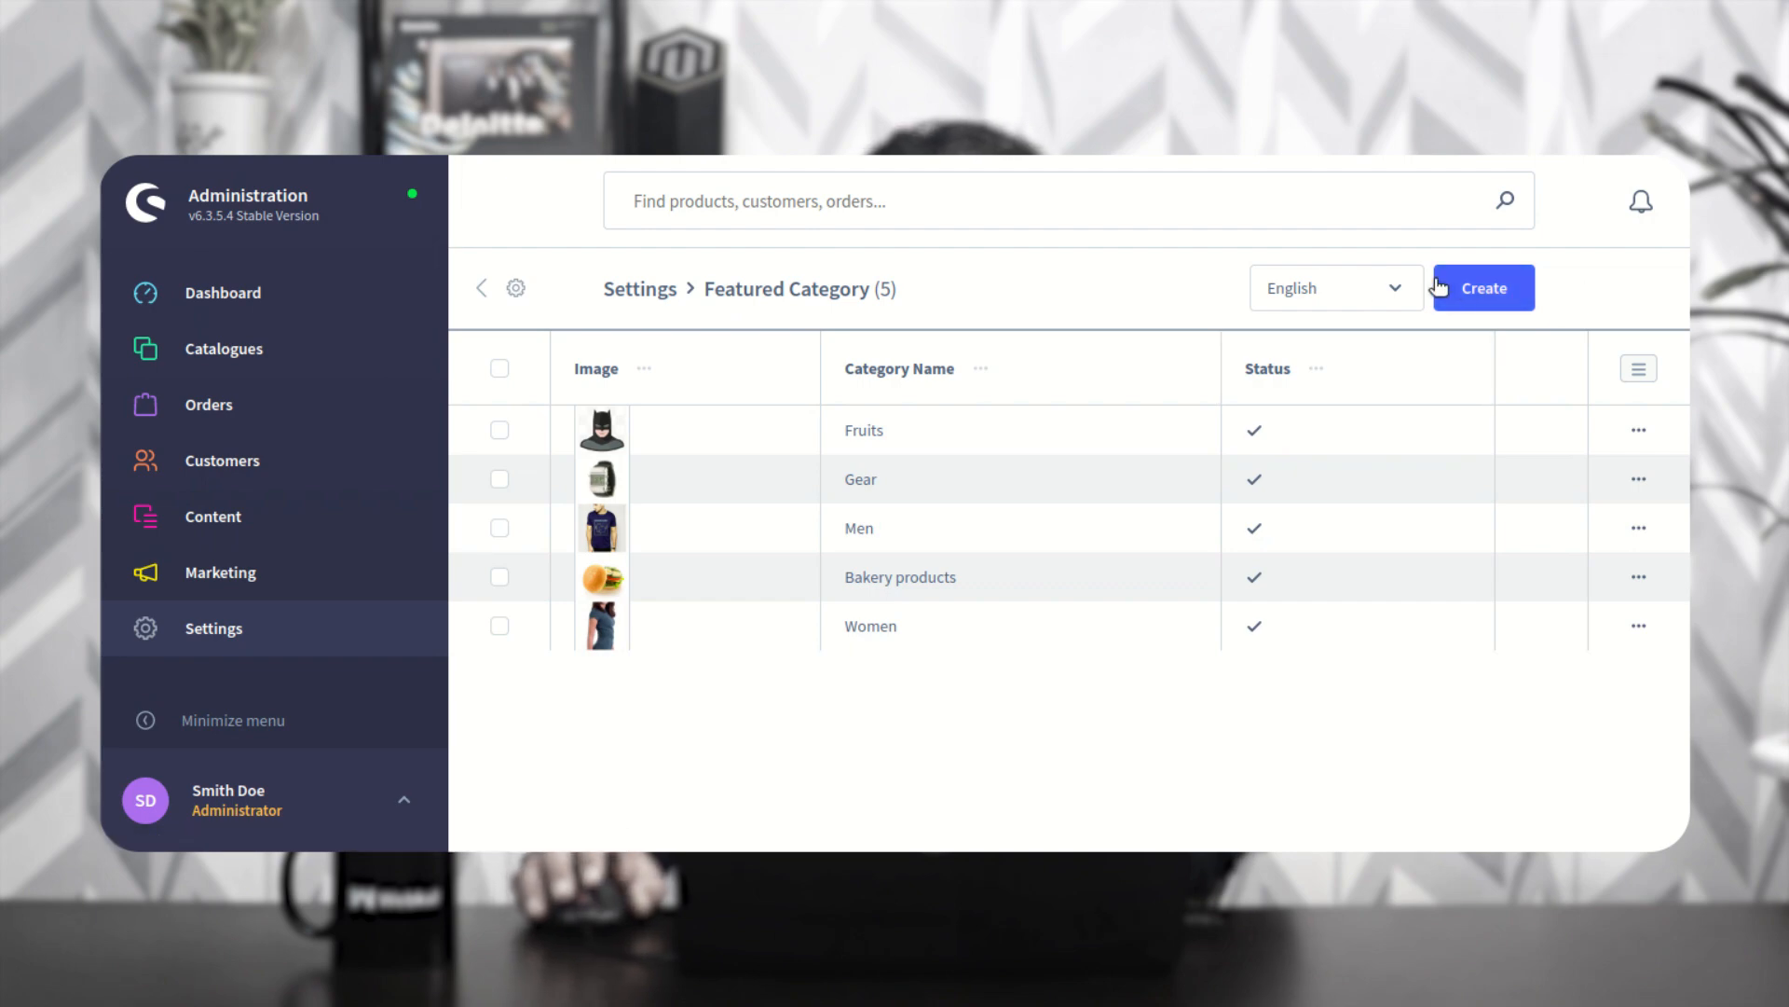
# Step: Start a new featured category entry and assign it the category Collections > Food > Fruits
pyautogui.click(1482, 287)
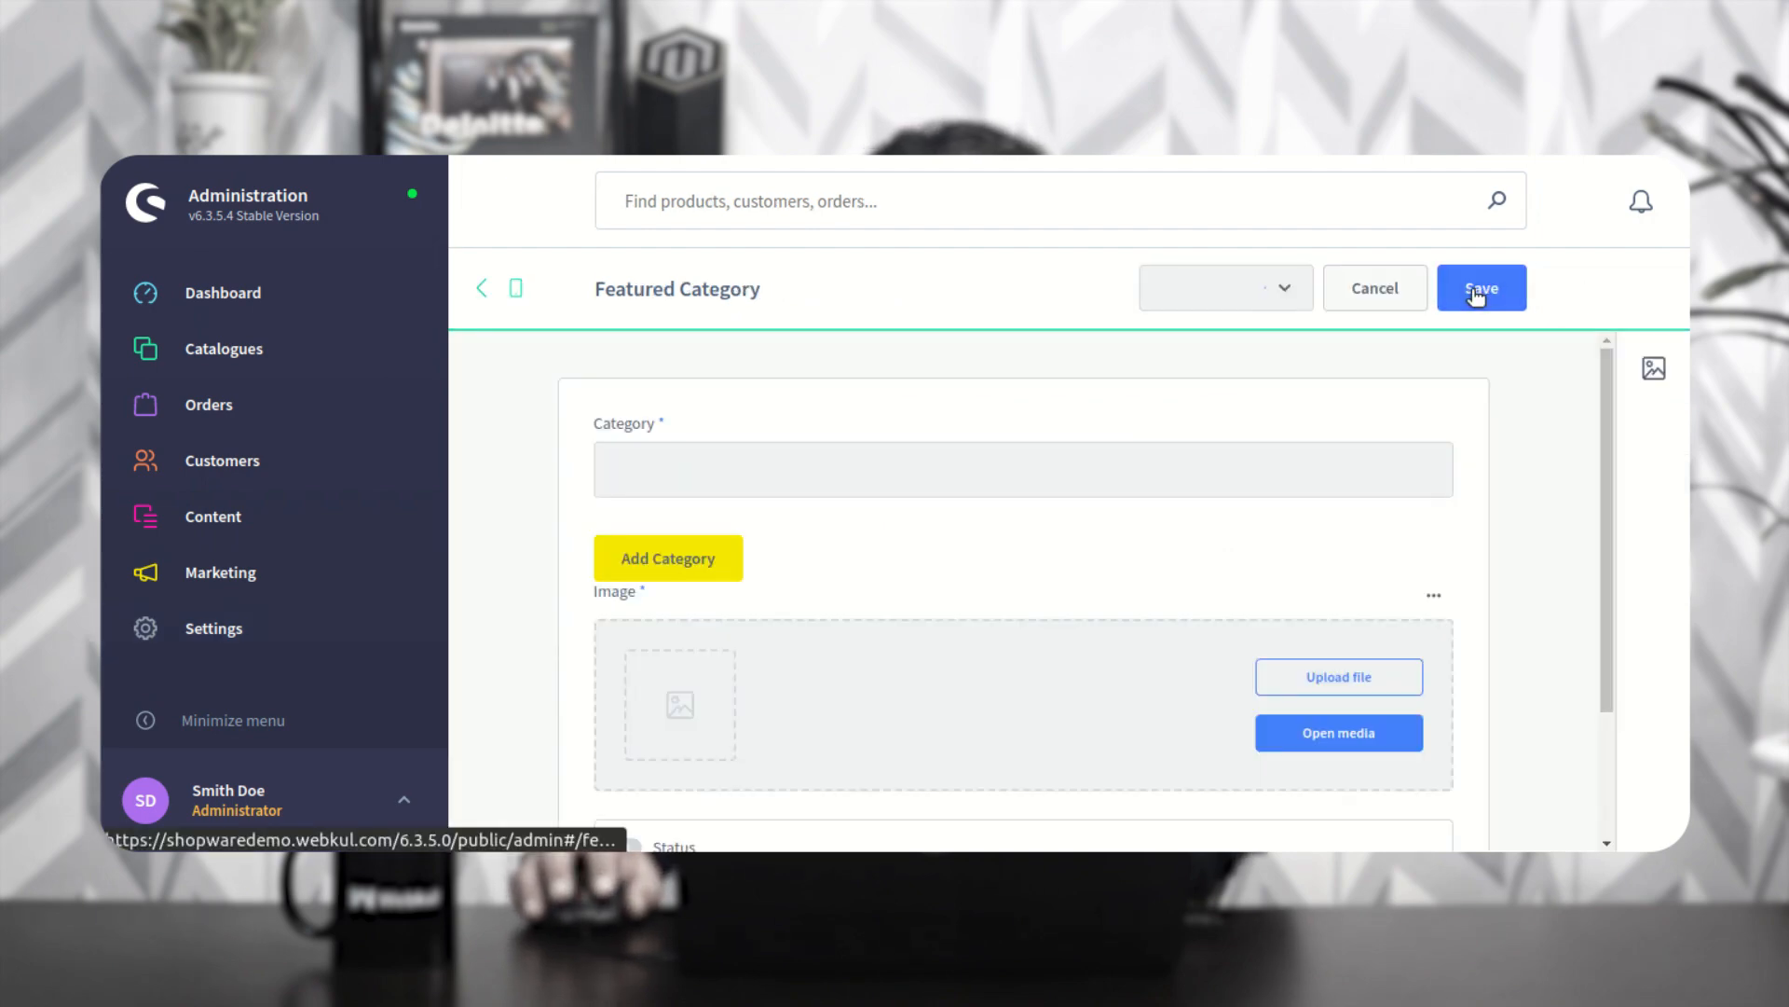
pyautogui.click(679, 559)
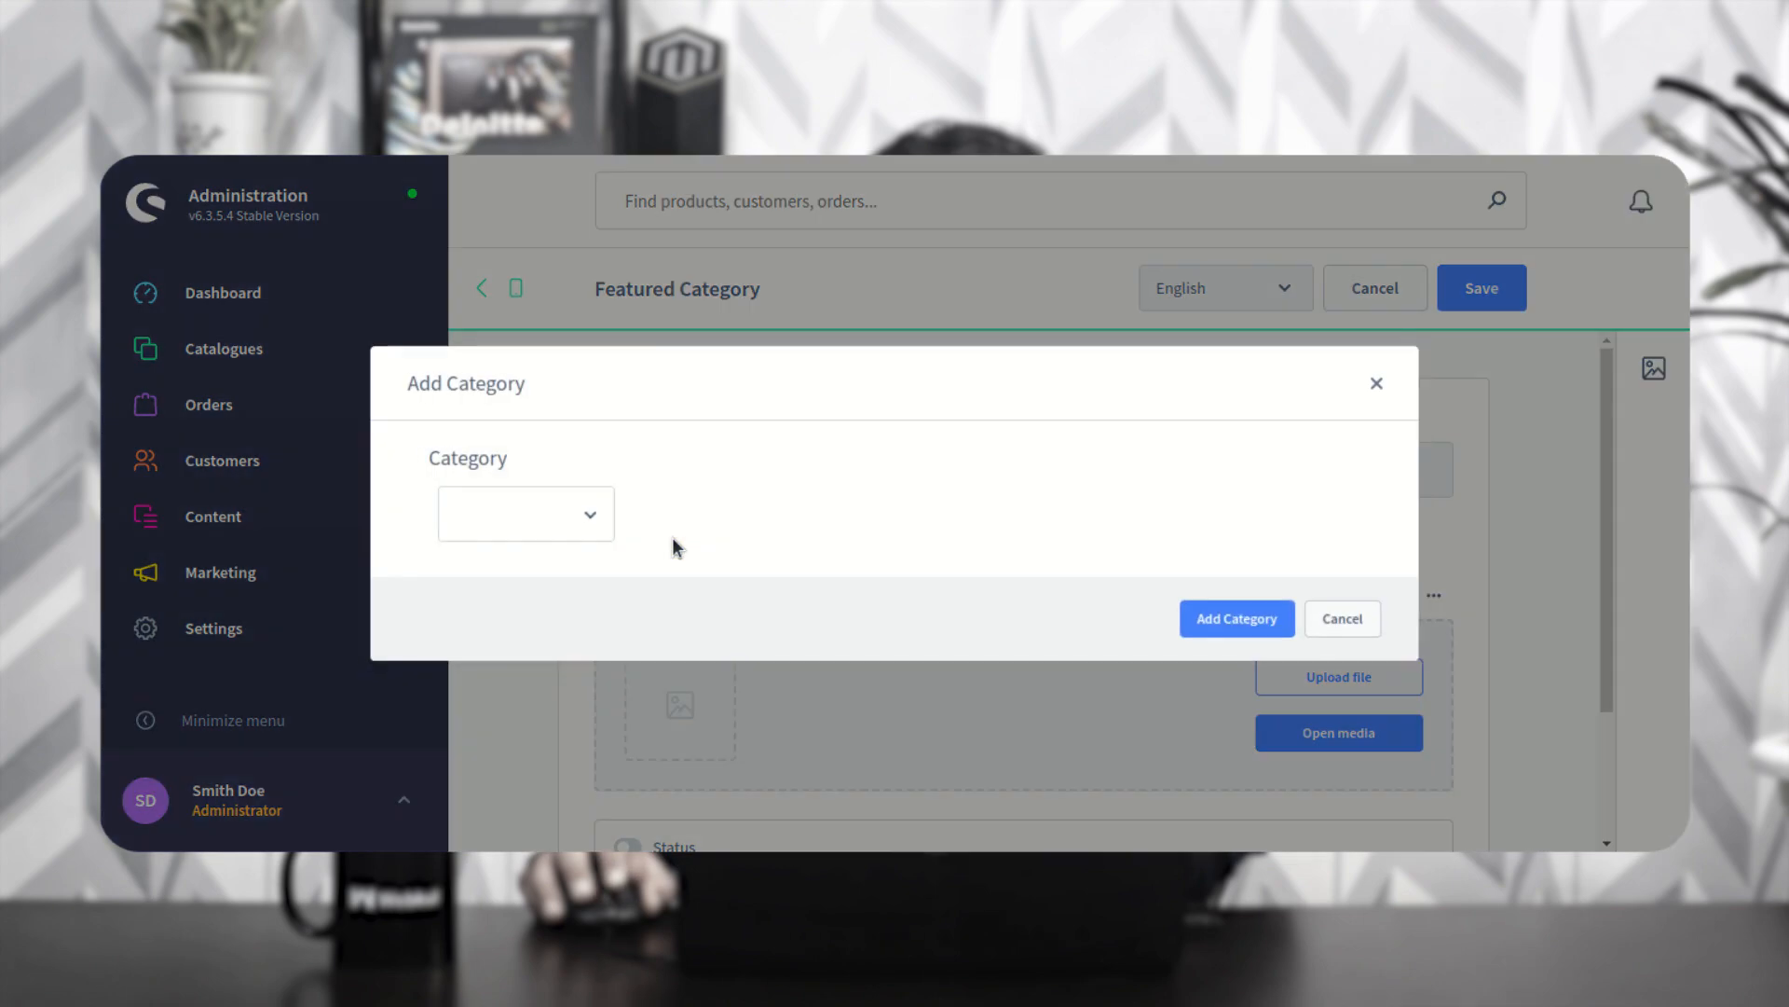
pyautogui.click(587, 514)
pyautogui.click(562, 557)
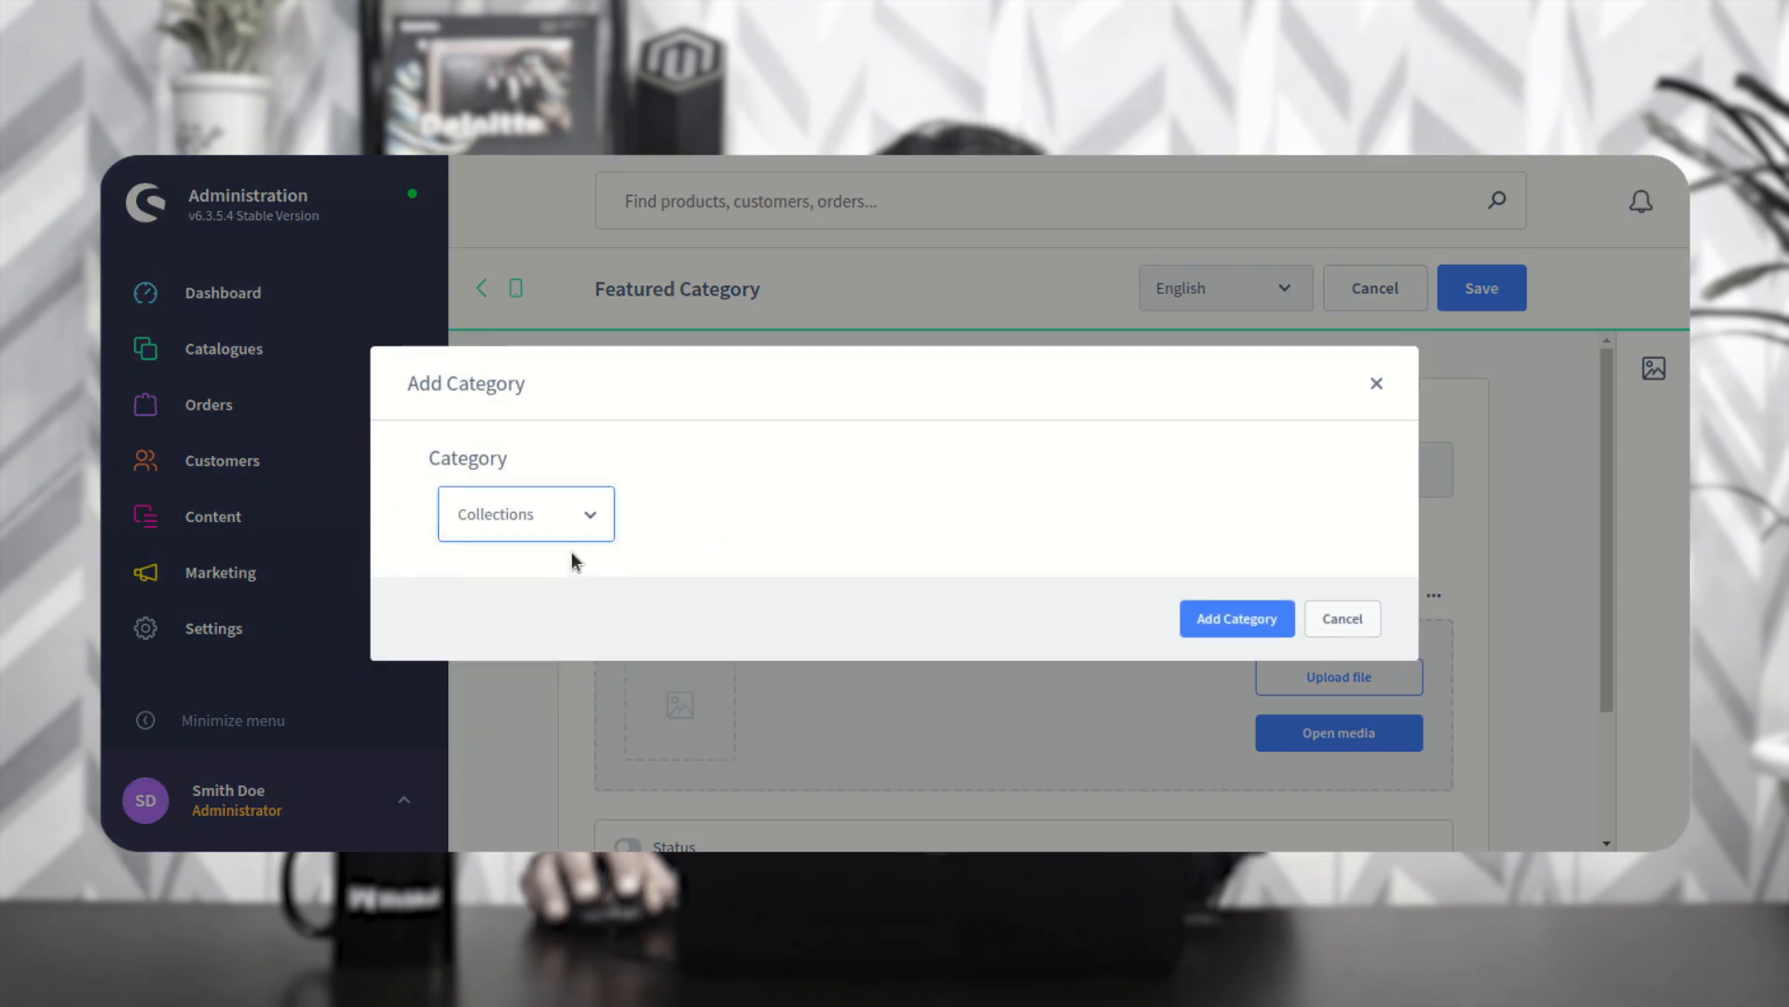
pyautogui.click(779, 518)
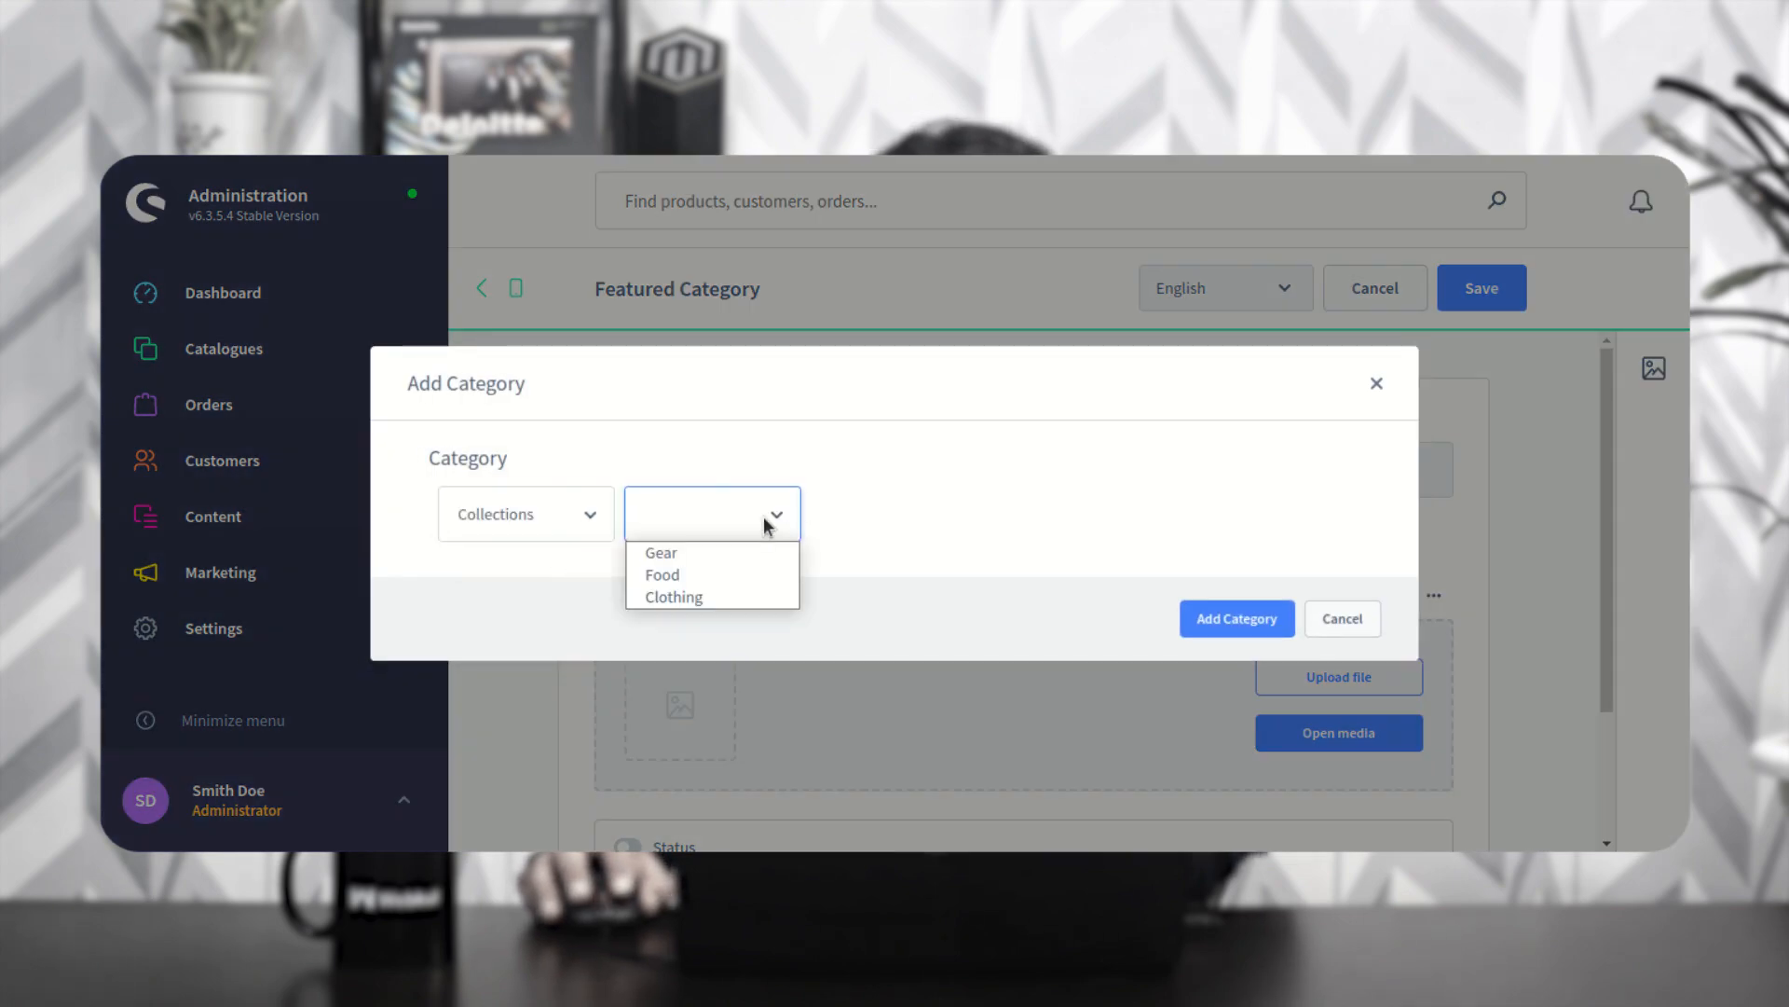
pyautogui.click(739, 574)
pyautogui.click(946, 508)
pyautogui.click(928, 572)
pyautogui.click(1252, 619)
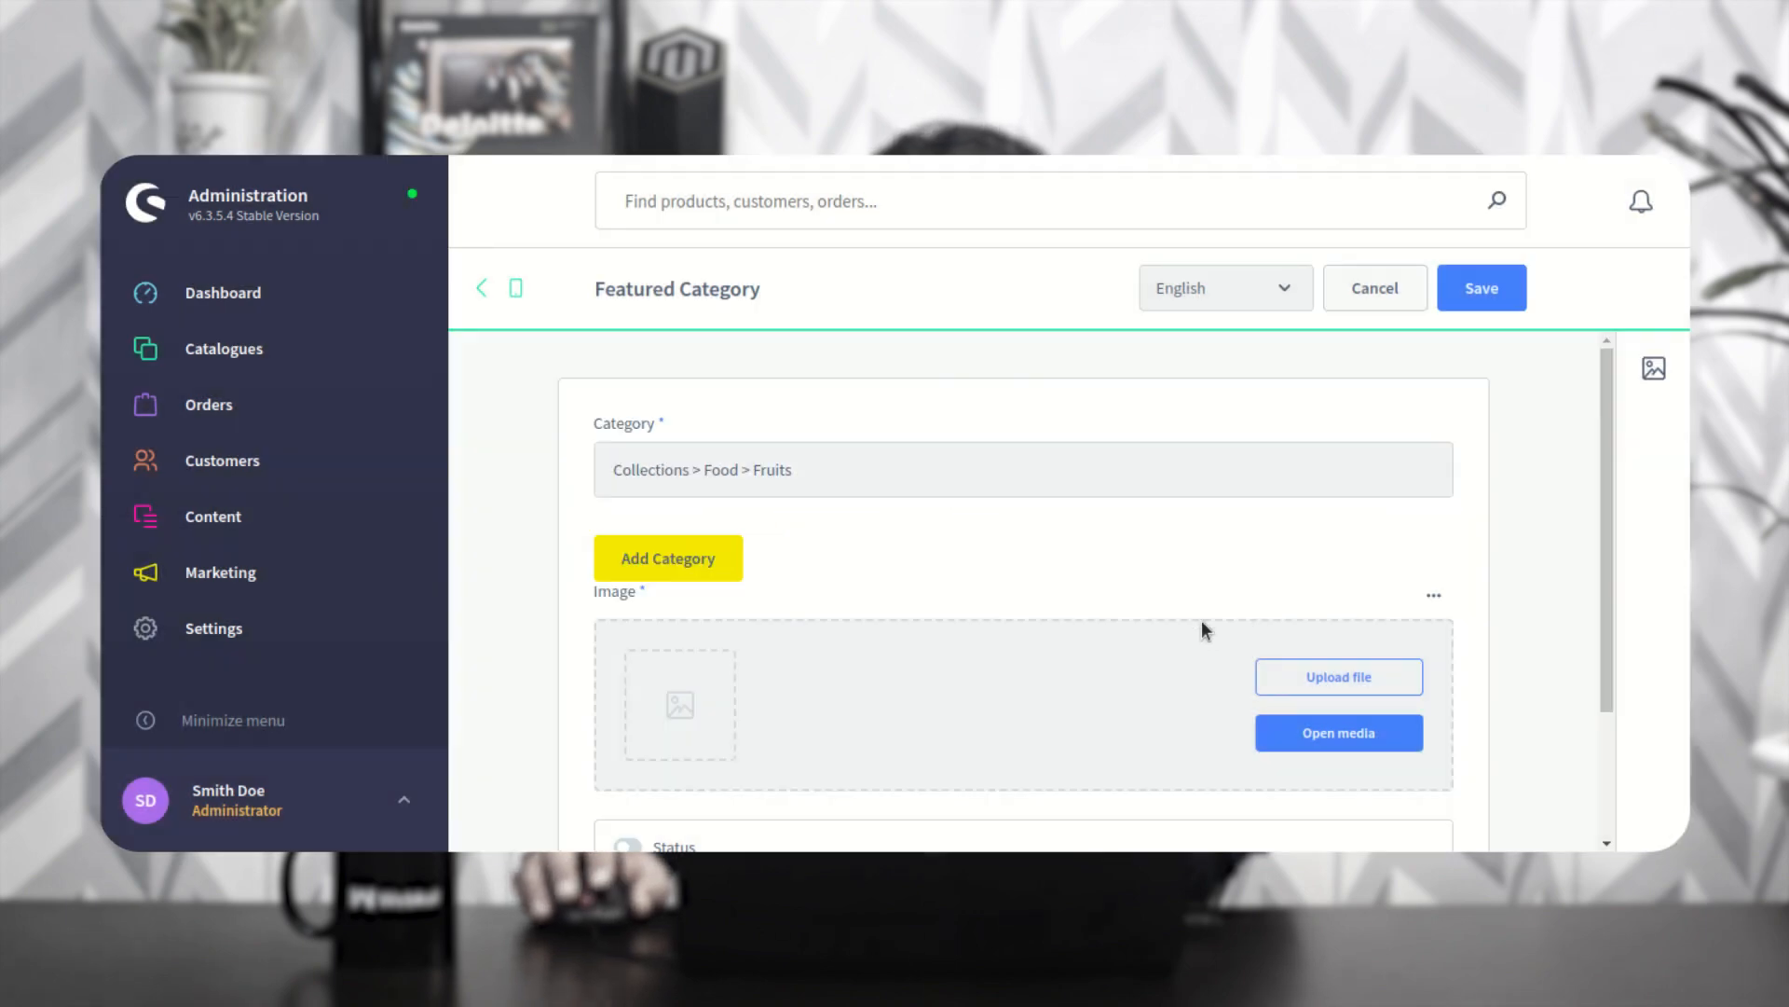
# Step: Enable the new featured category's status and return to the featured category list without saving the entry
pyautogui.scroll(-1, 999, 646)
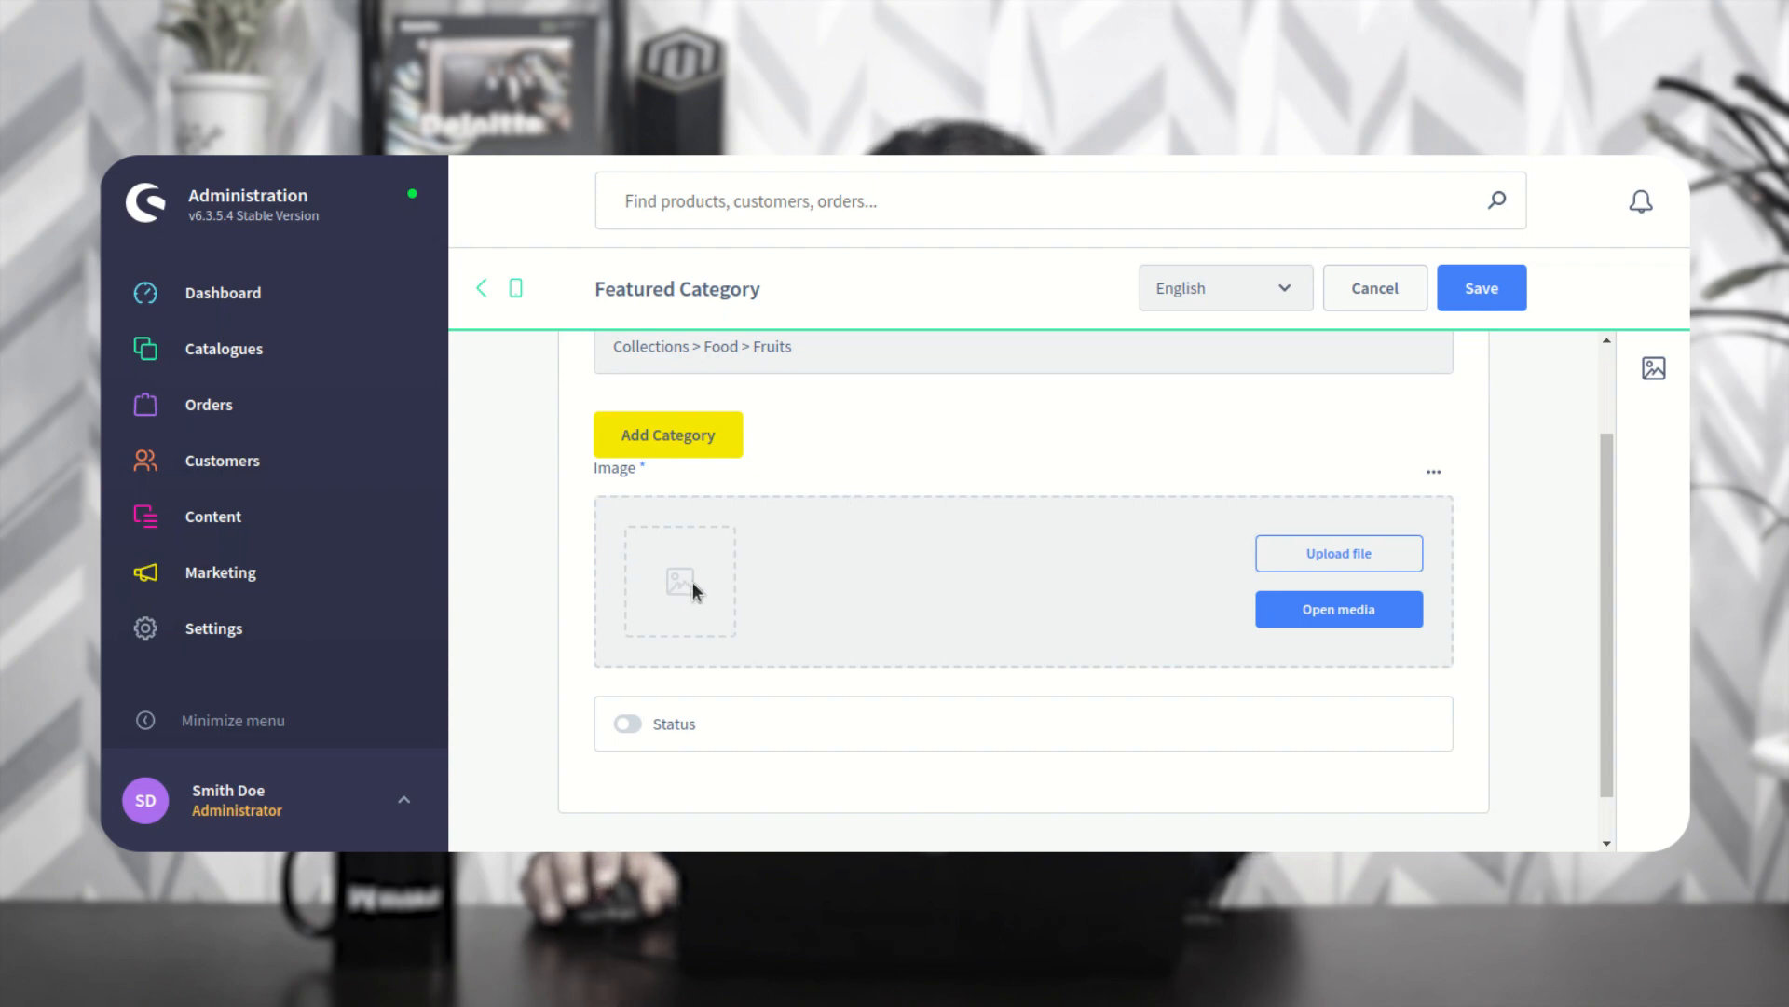
pyautogui.scroll(-1, 695, 582)
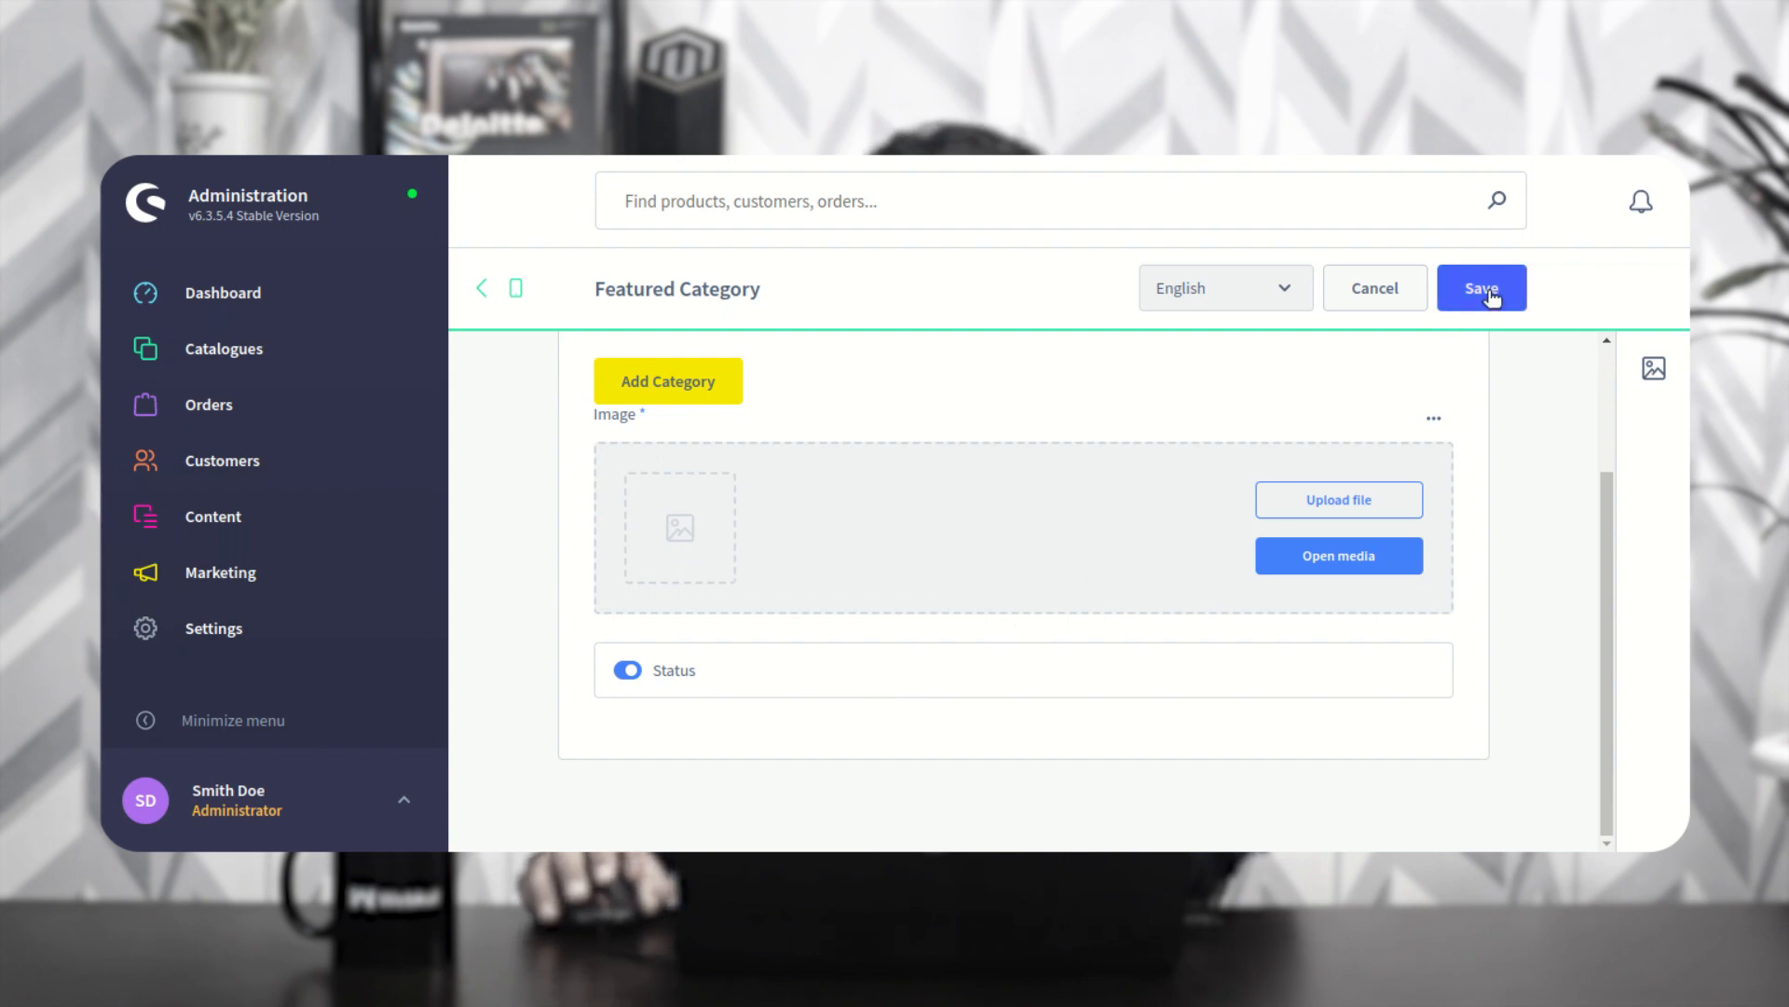
pyautogui.scroll(3, 1259, 558)
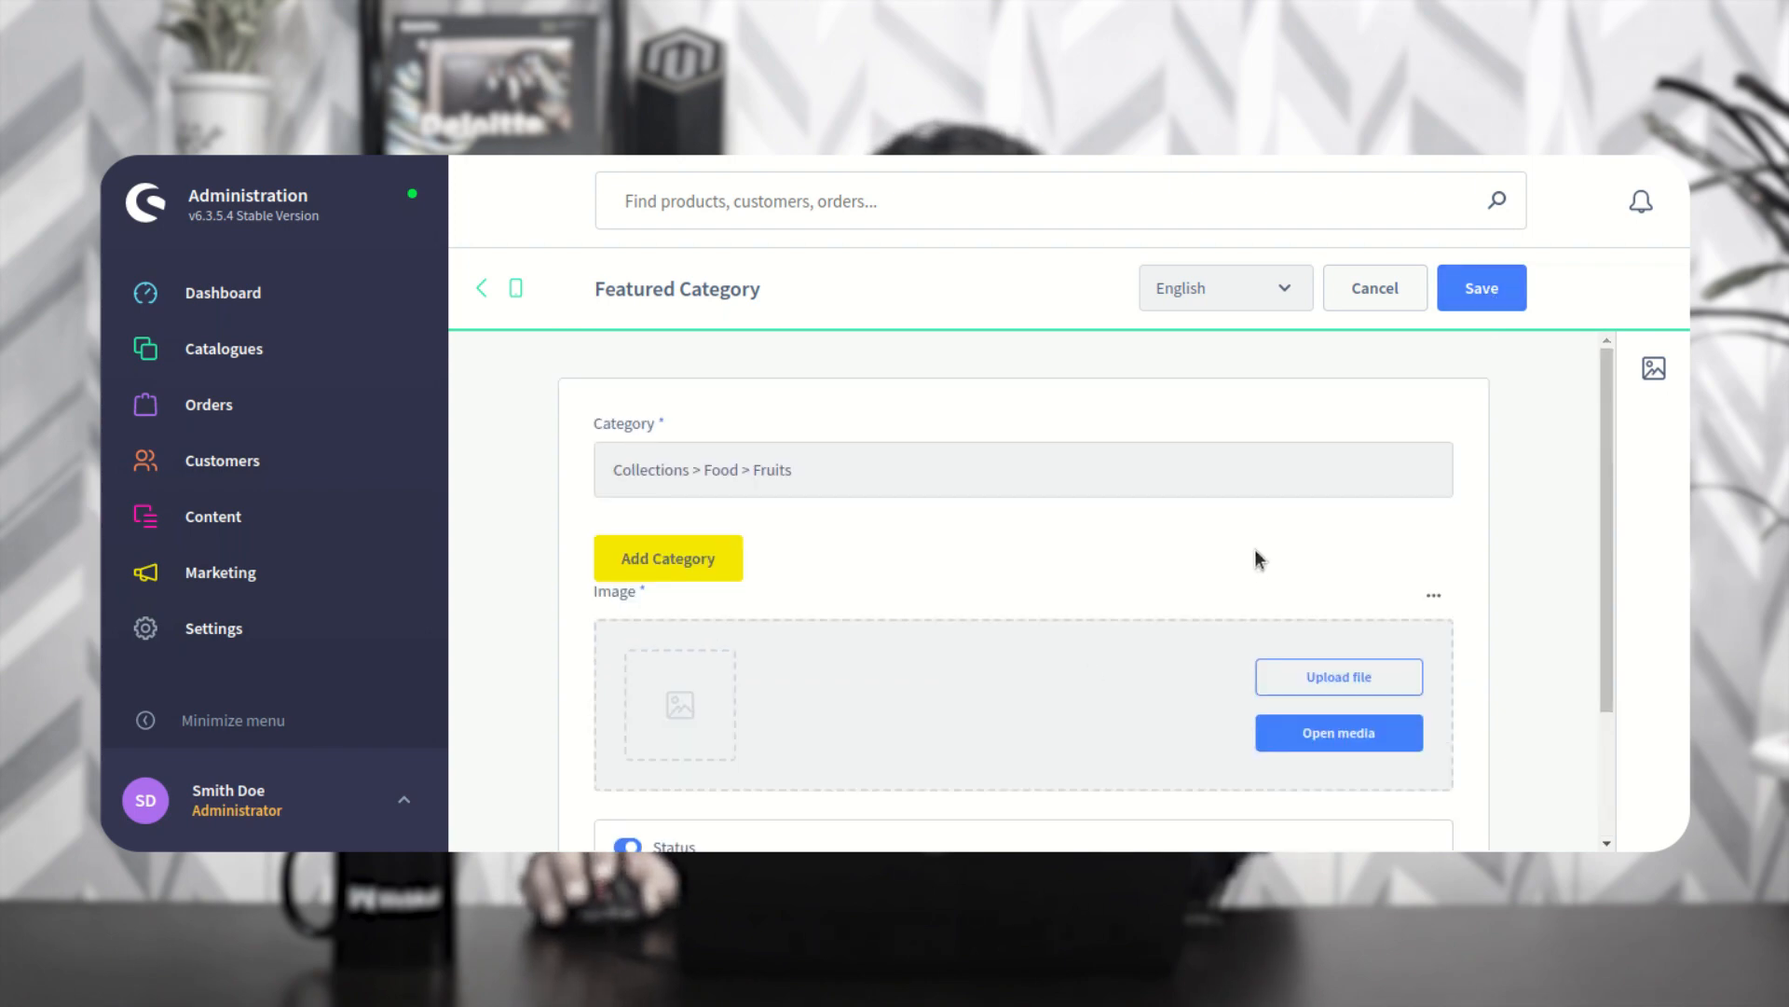
pyautogui.click(483, 290)
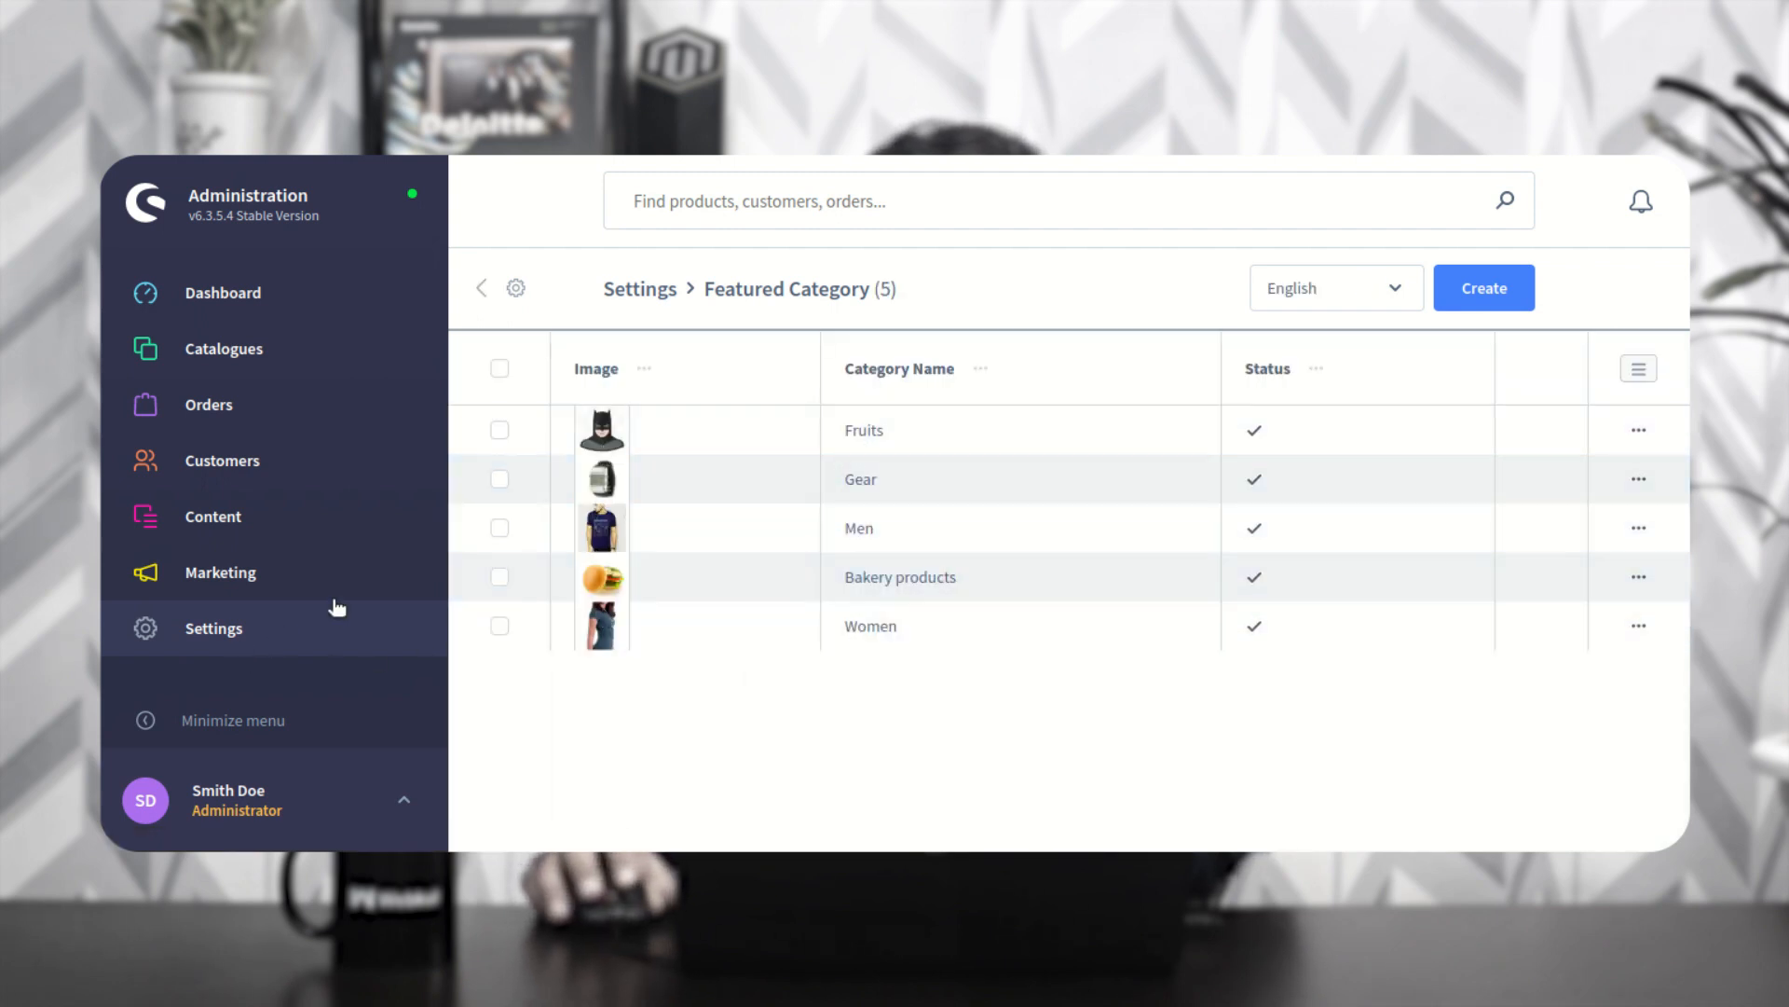
# Step: Go back to the plugin settings and open the Manage Category Banner and Icon list
pyautogui.click(517, 291)
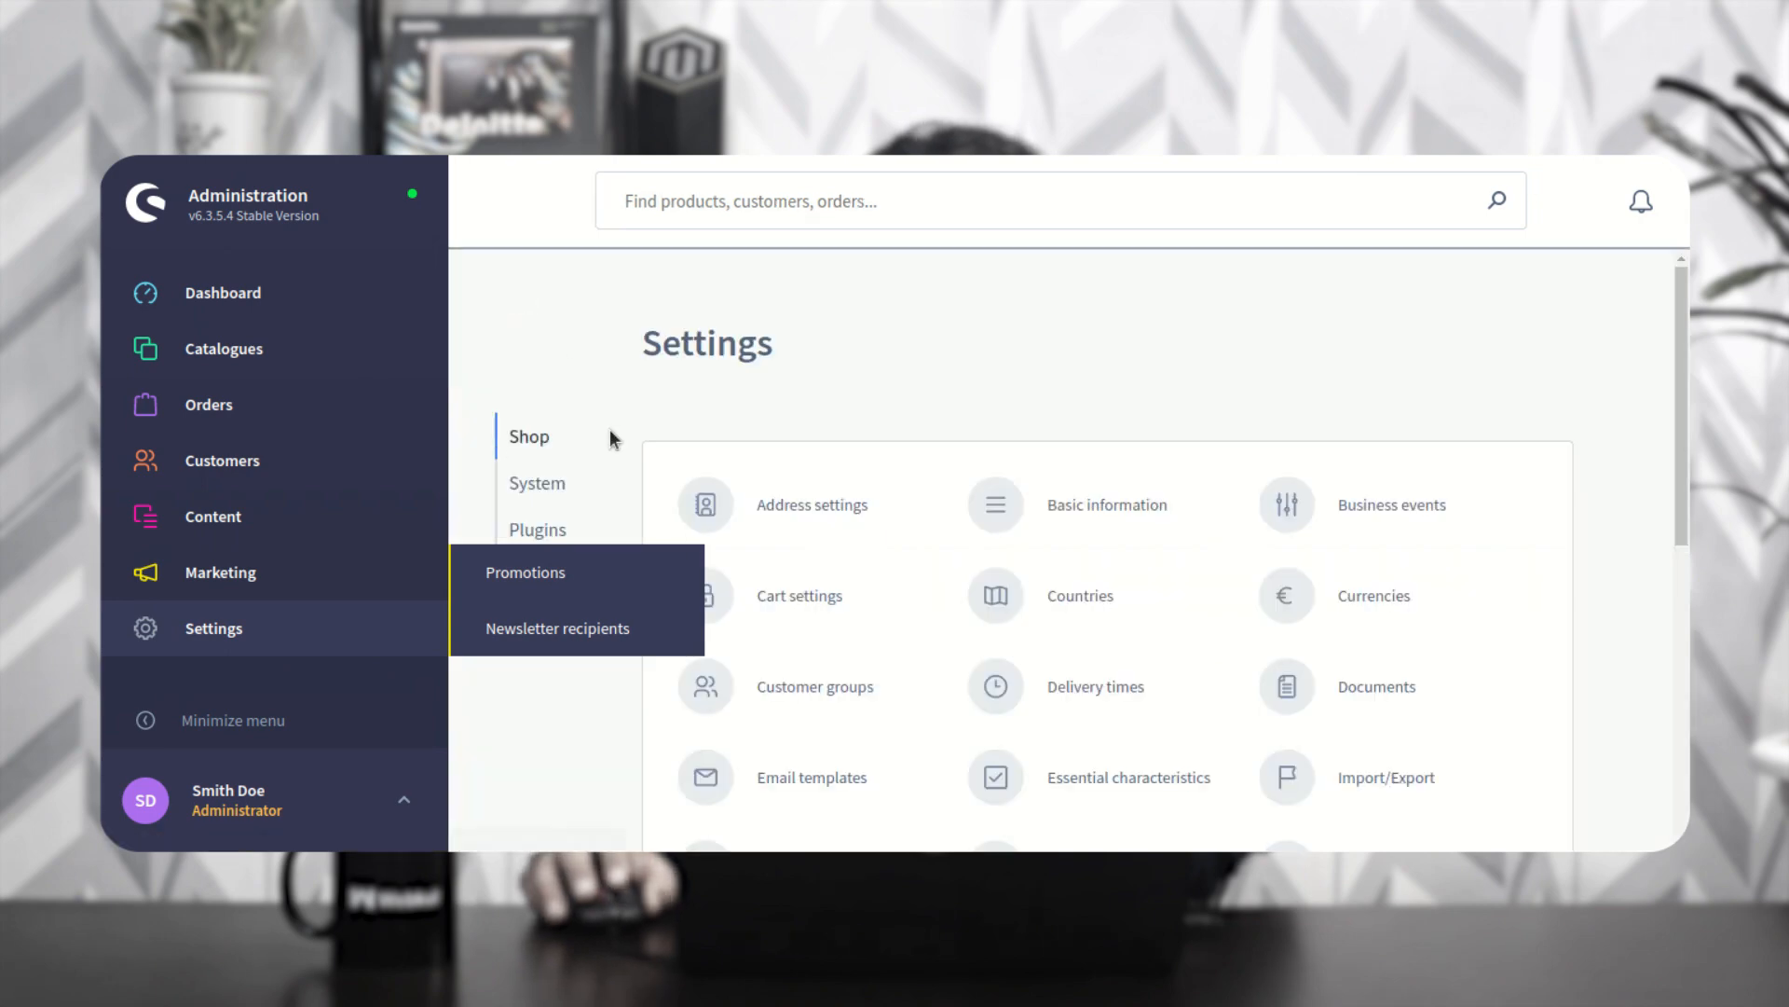
pyautogui.click(540, 530)
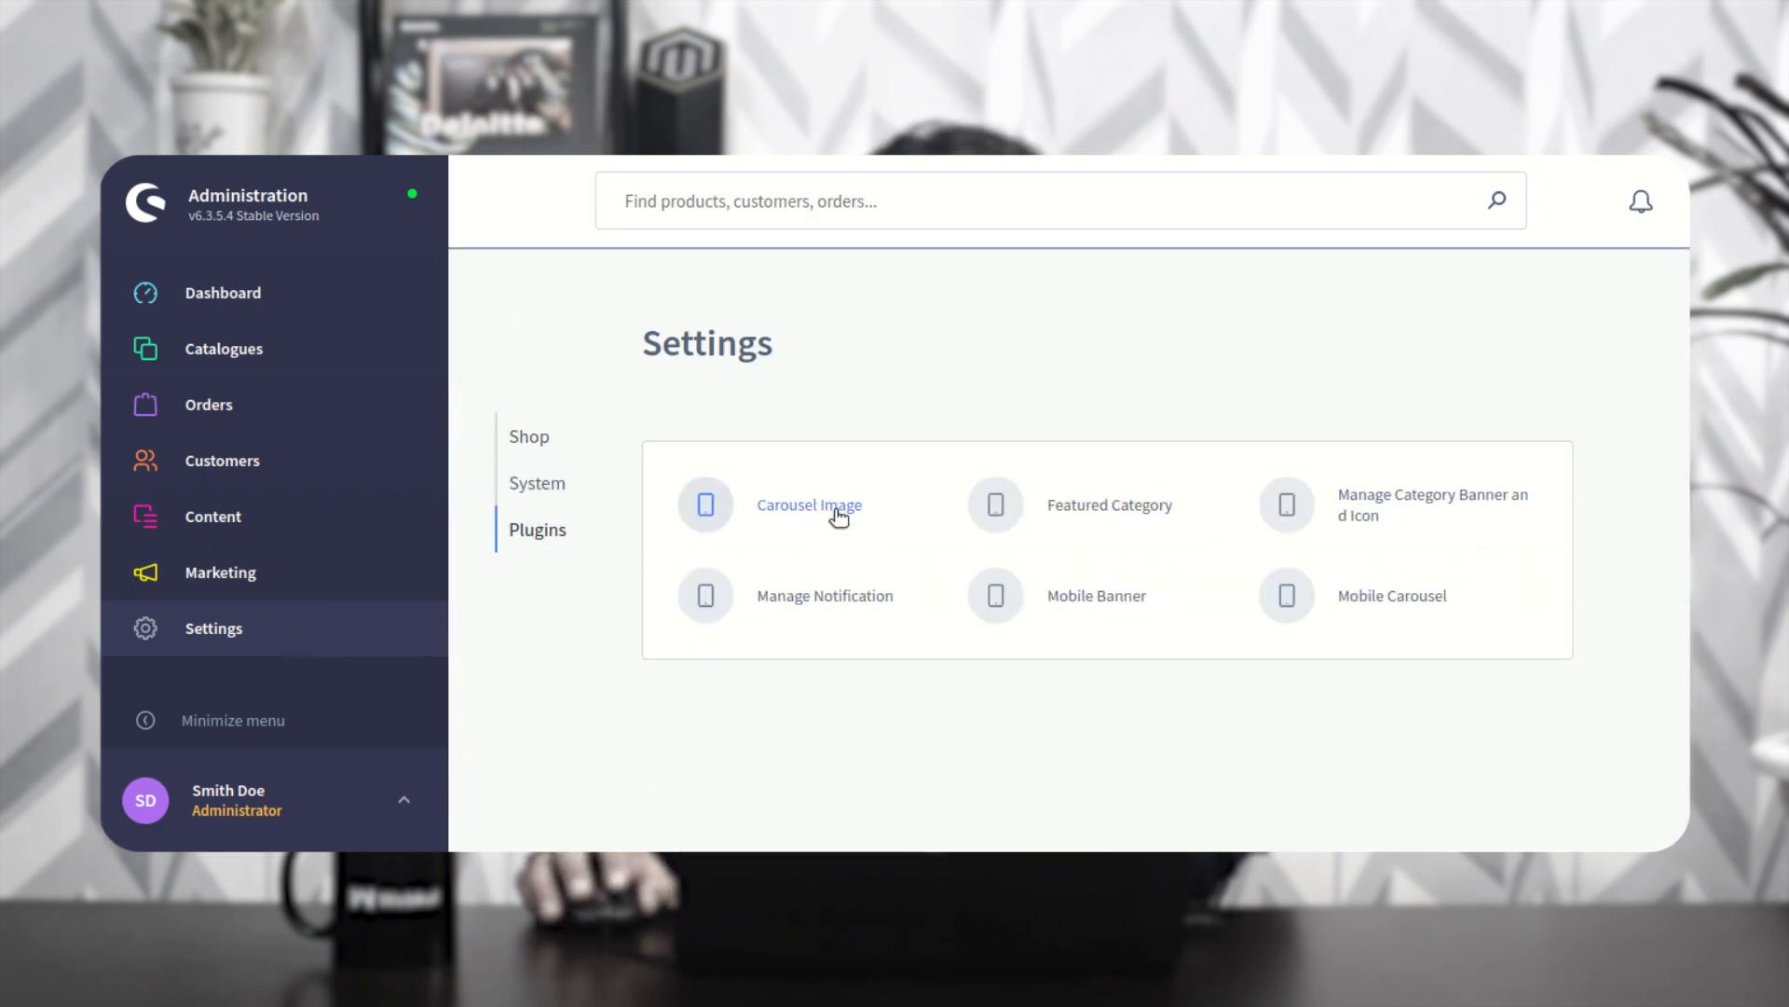
pyautogui.click(1440, 506)
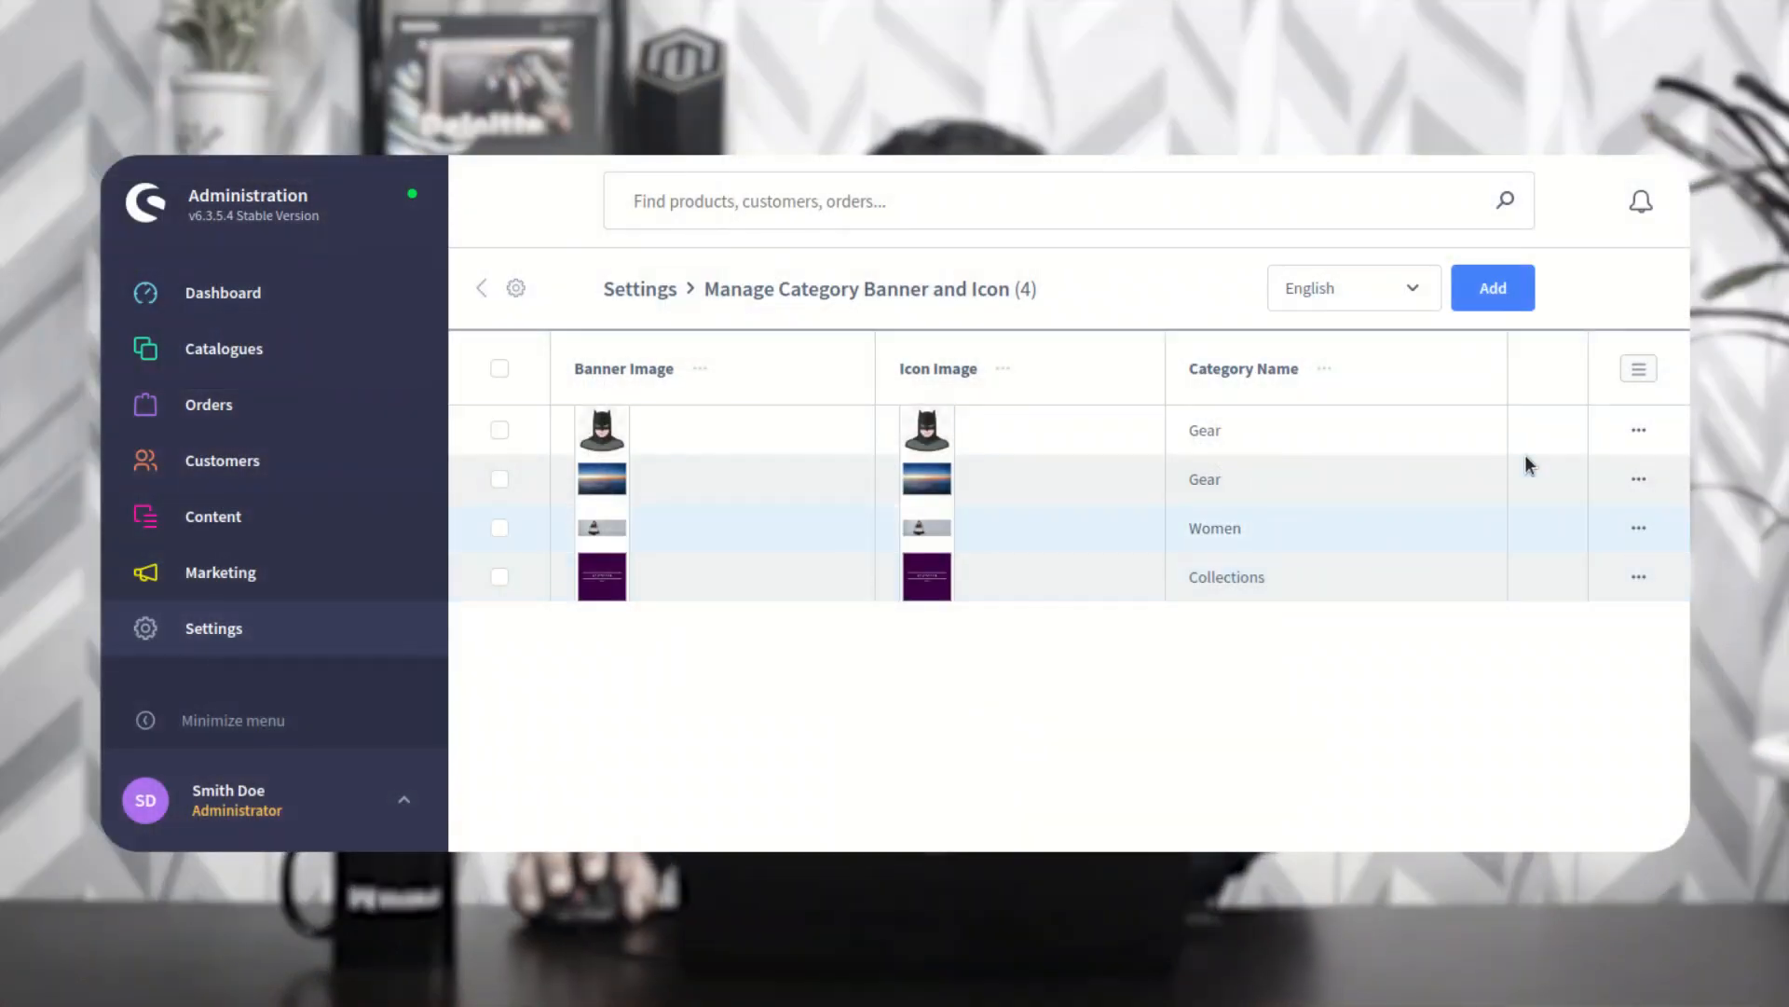
# Step: Start a new category banner and icon entry and assign it the category Collections > Food > Fruits
pyautogui.click(1493, 289)
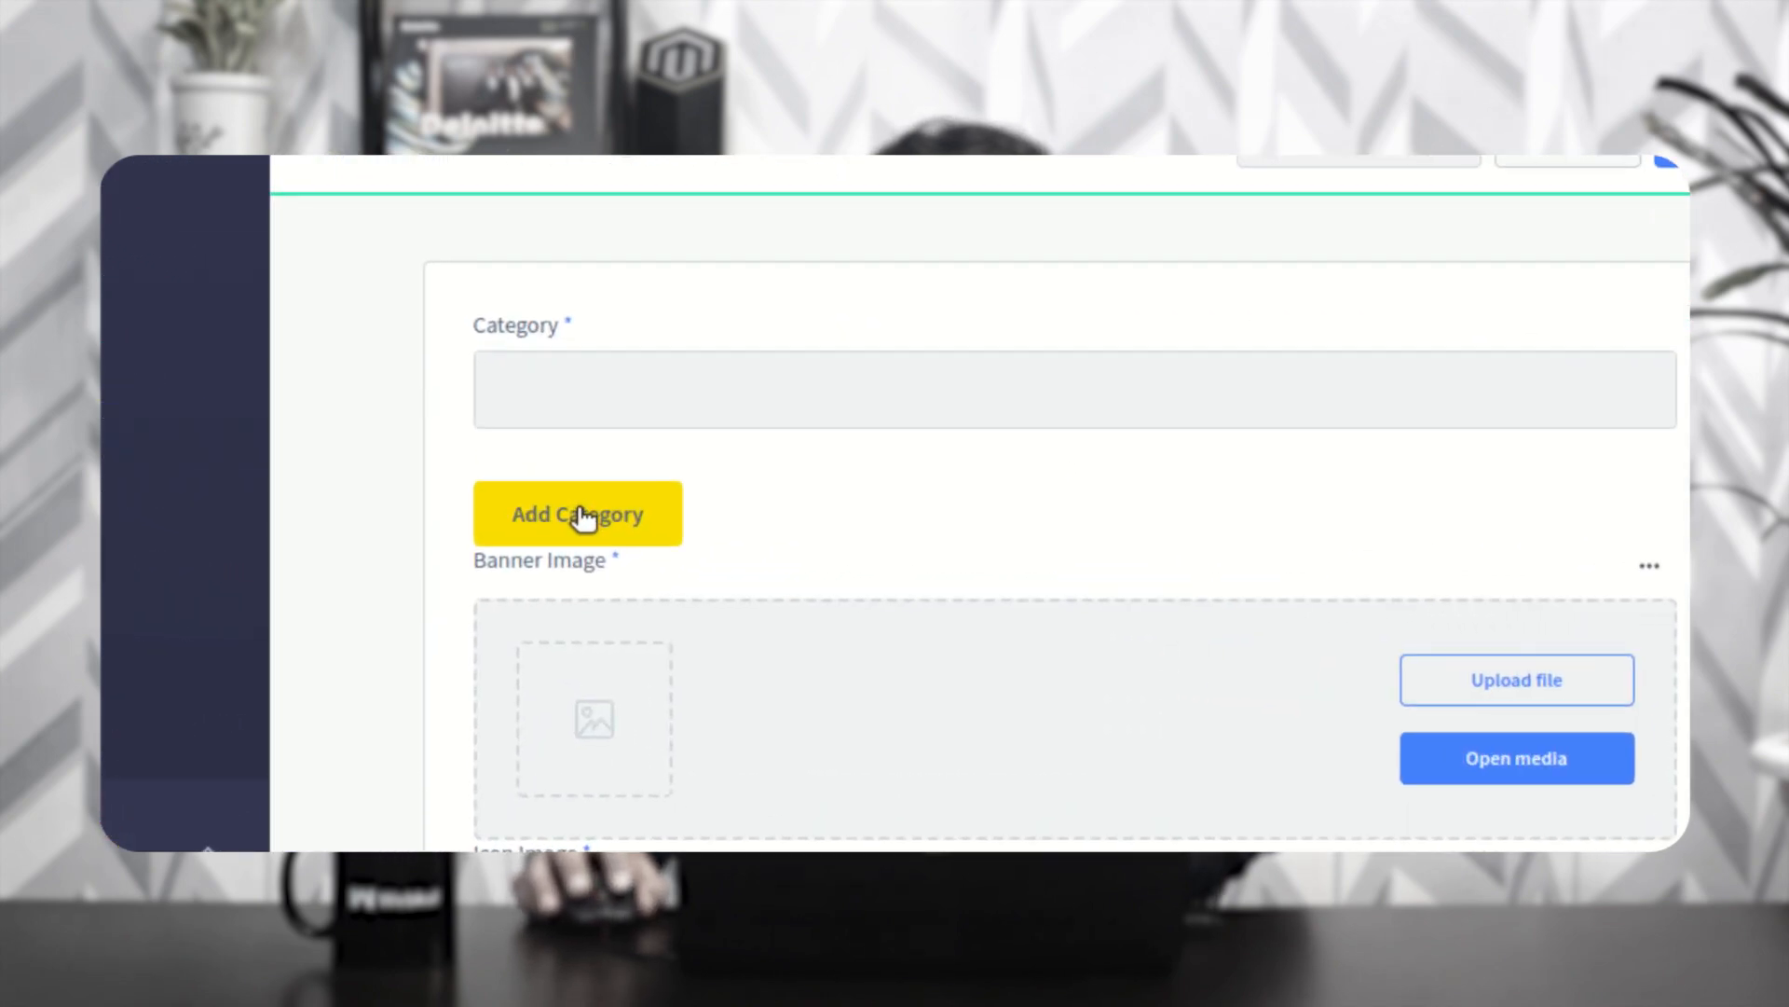
pyautogui.click(577, 507)
pyautogui.click(462, 485)
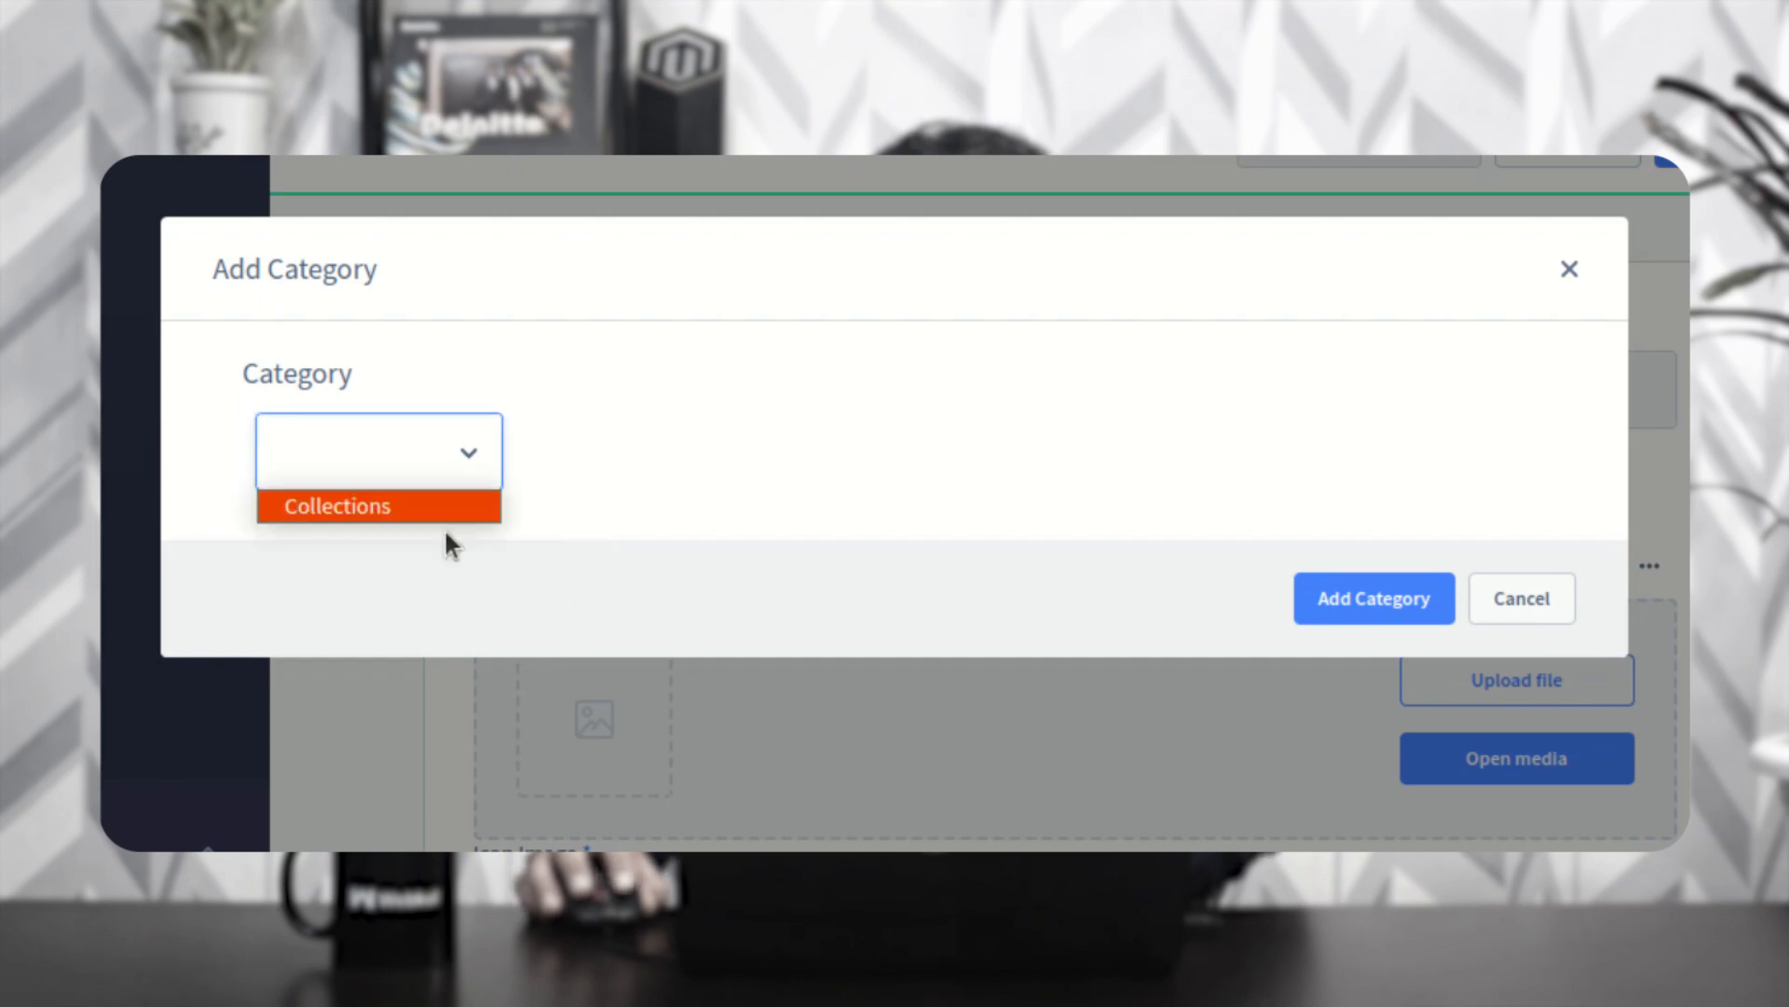
pyautogui.click(448, 517)
pyautogui.click(749, 522)
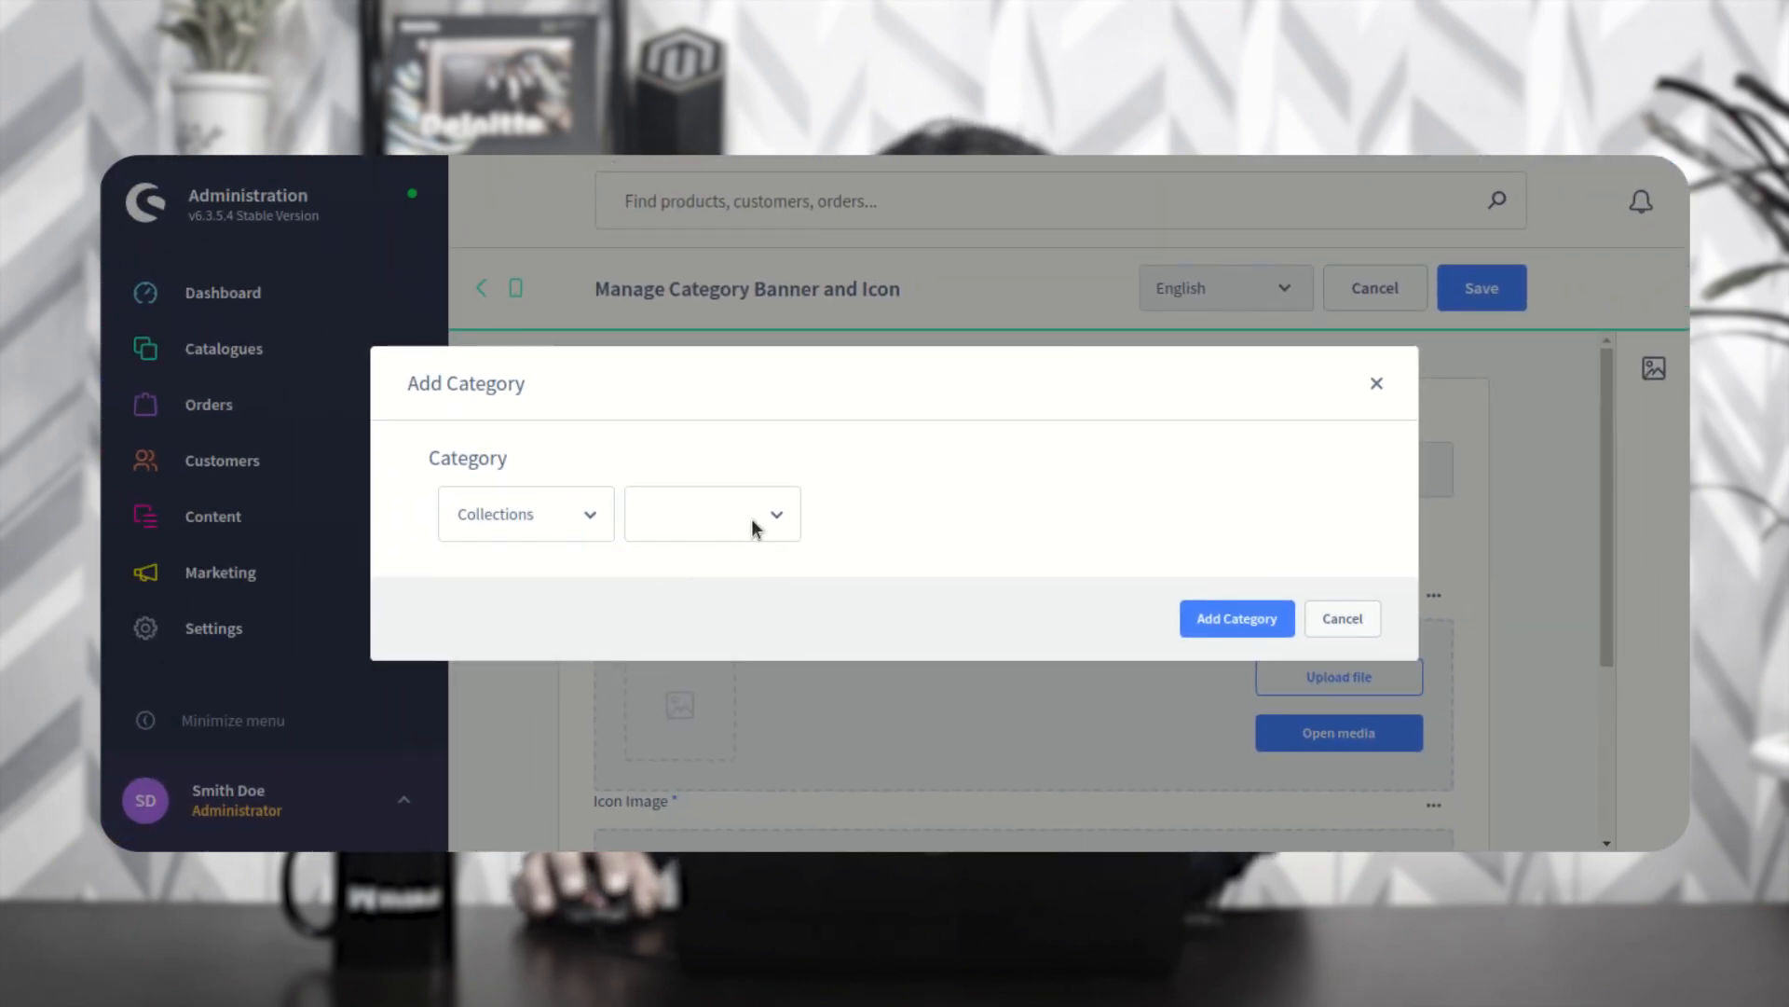
pyautogui.click(734, 580)
pyautogui.click(909, 519)
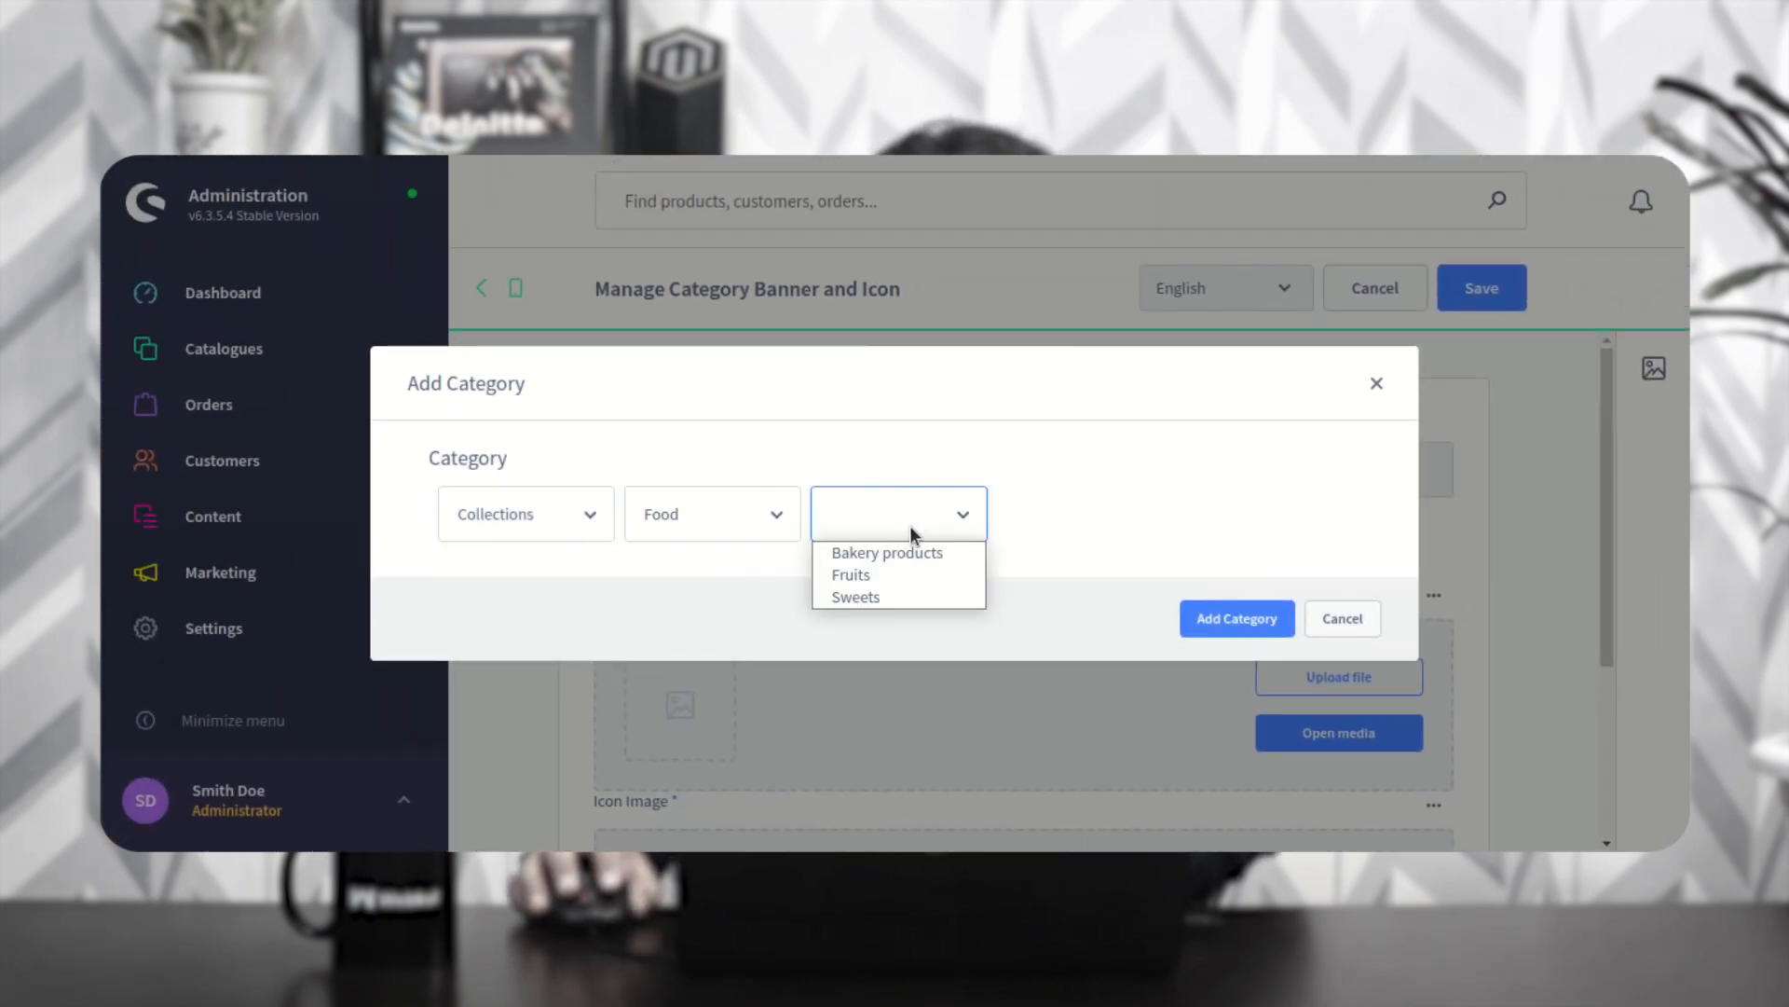
pyautogui.click(901, 577)
pyautogui.click(1250, 626)
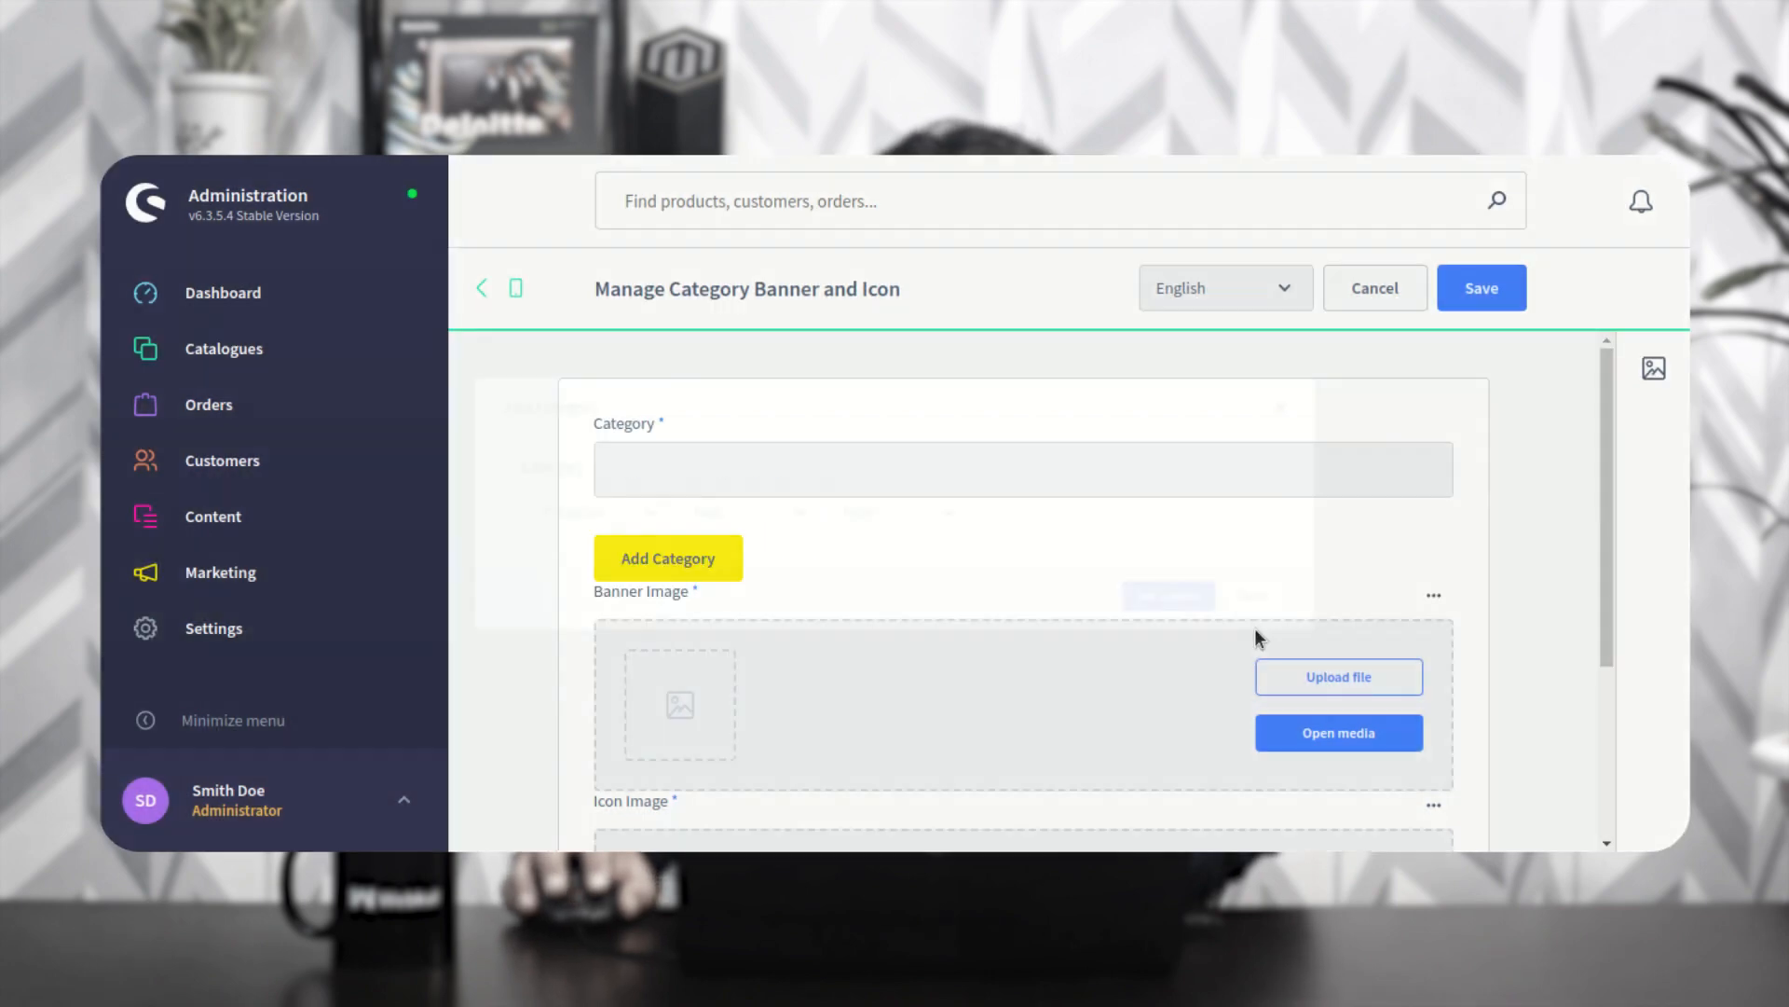
pyautogui.scroll(-1, 878, 706)
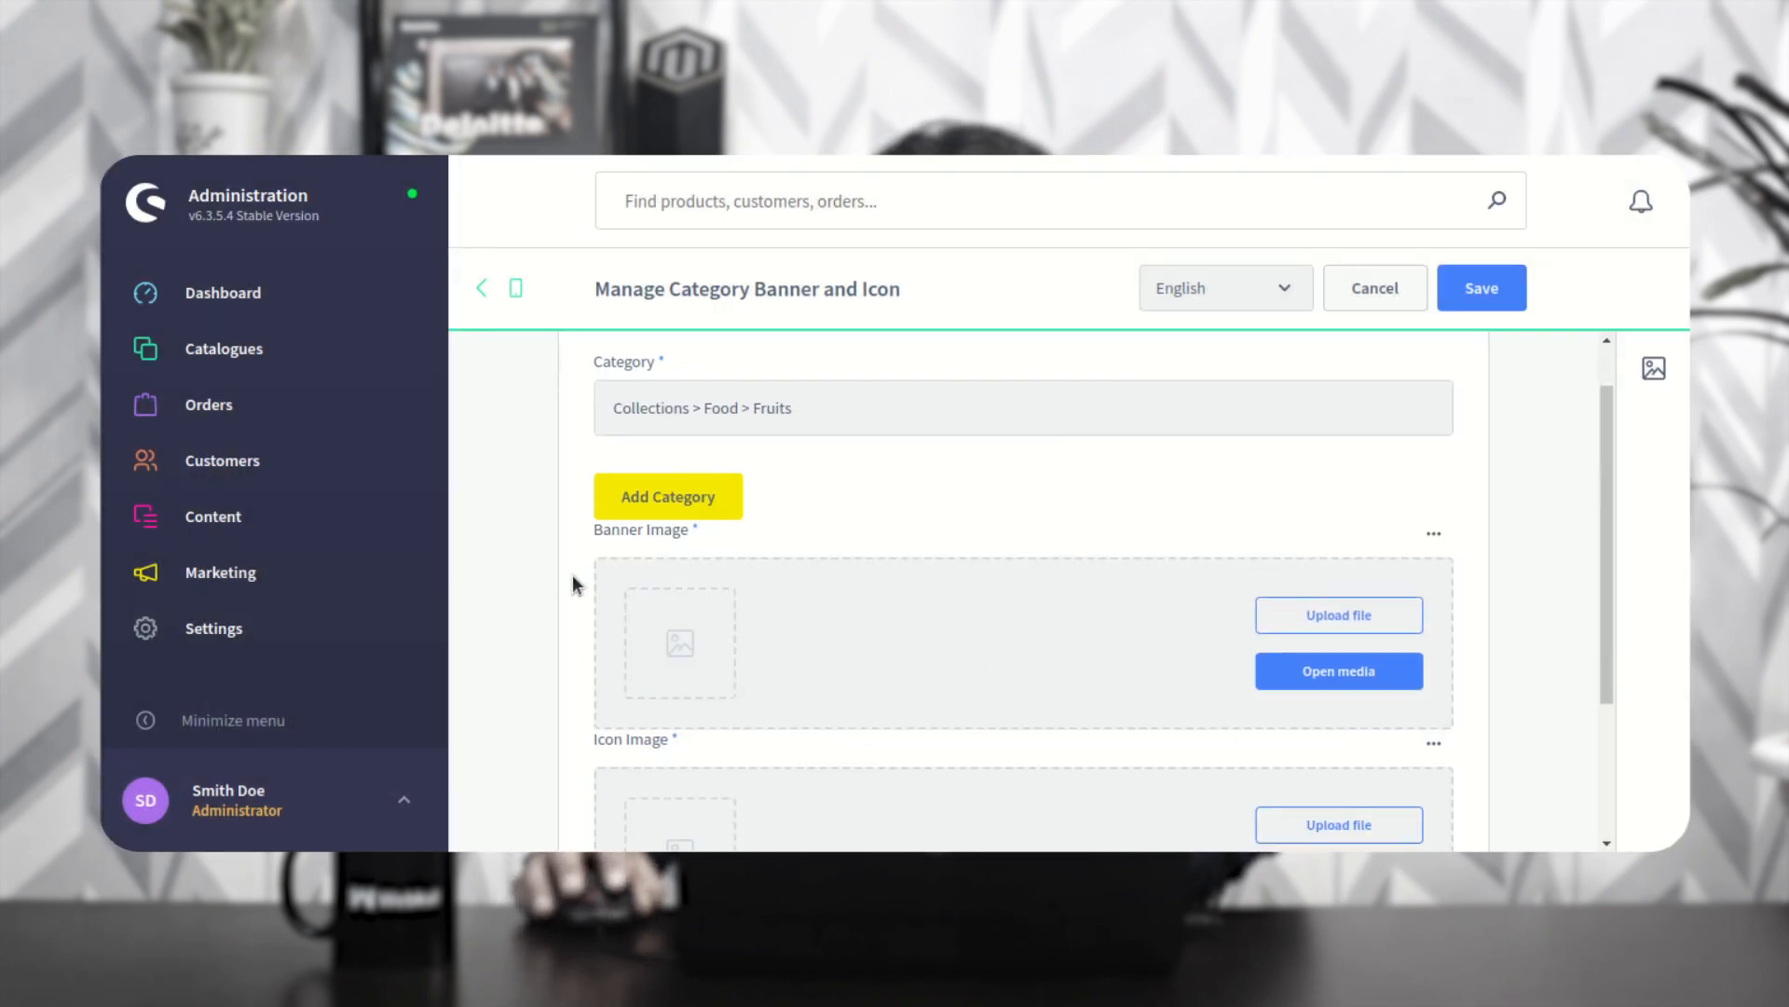
# Step: Review the Banner Image and Icon Image fields of the new category banner and icon entry, and discard the entry
pyautogui.scroll(-3, 680, 659)
pyautogui.scroll(-1, 713, 647)
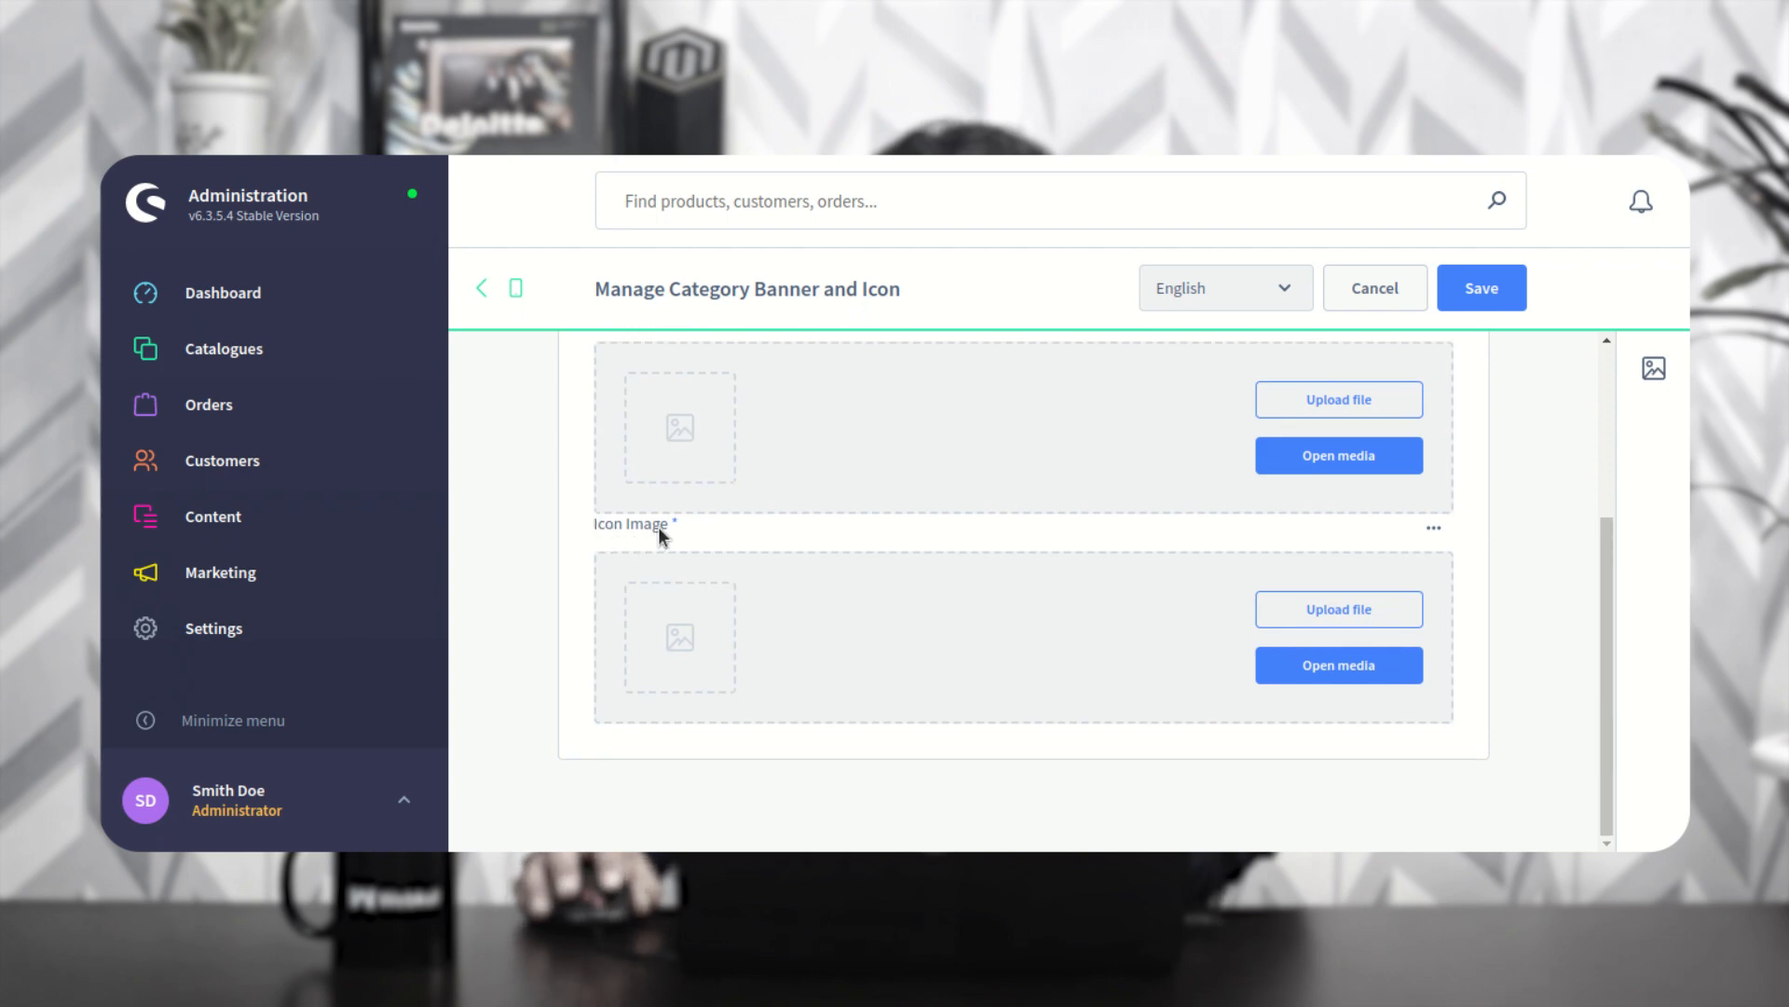
pyautogui.scroll(3, 660, 522)
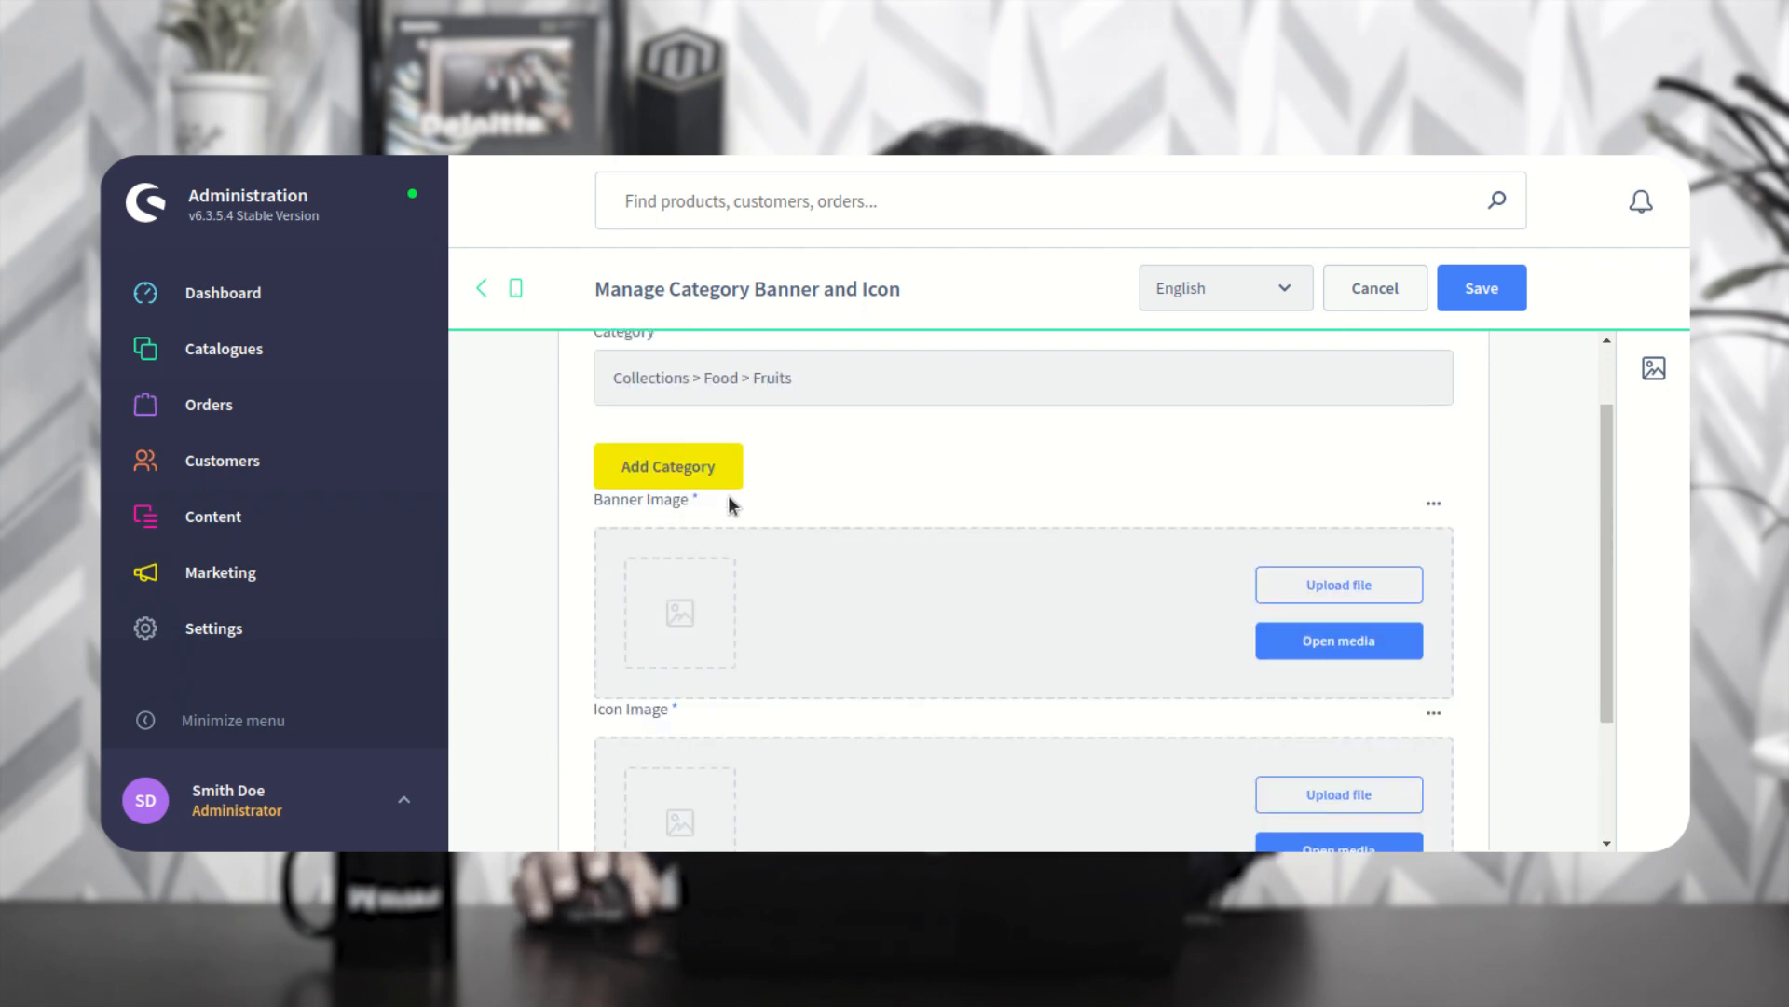
pyautogui.scroll(-3, 782, 606)
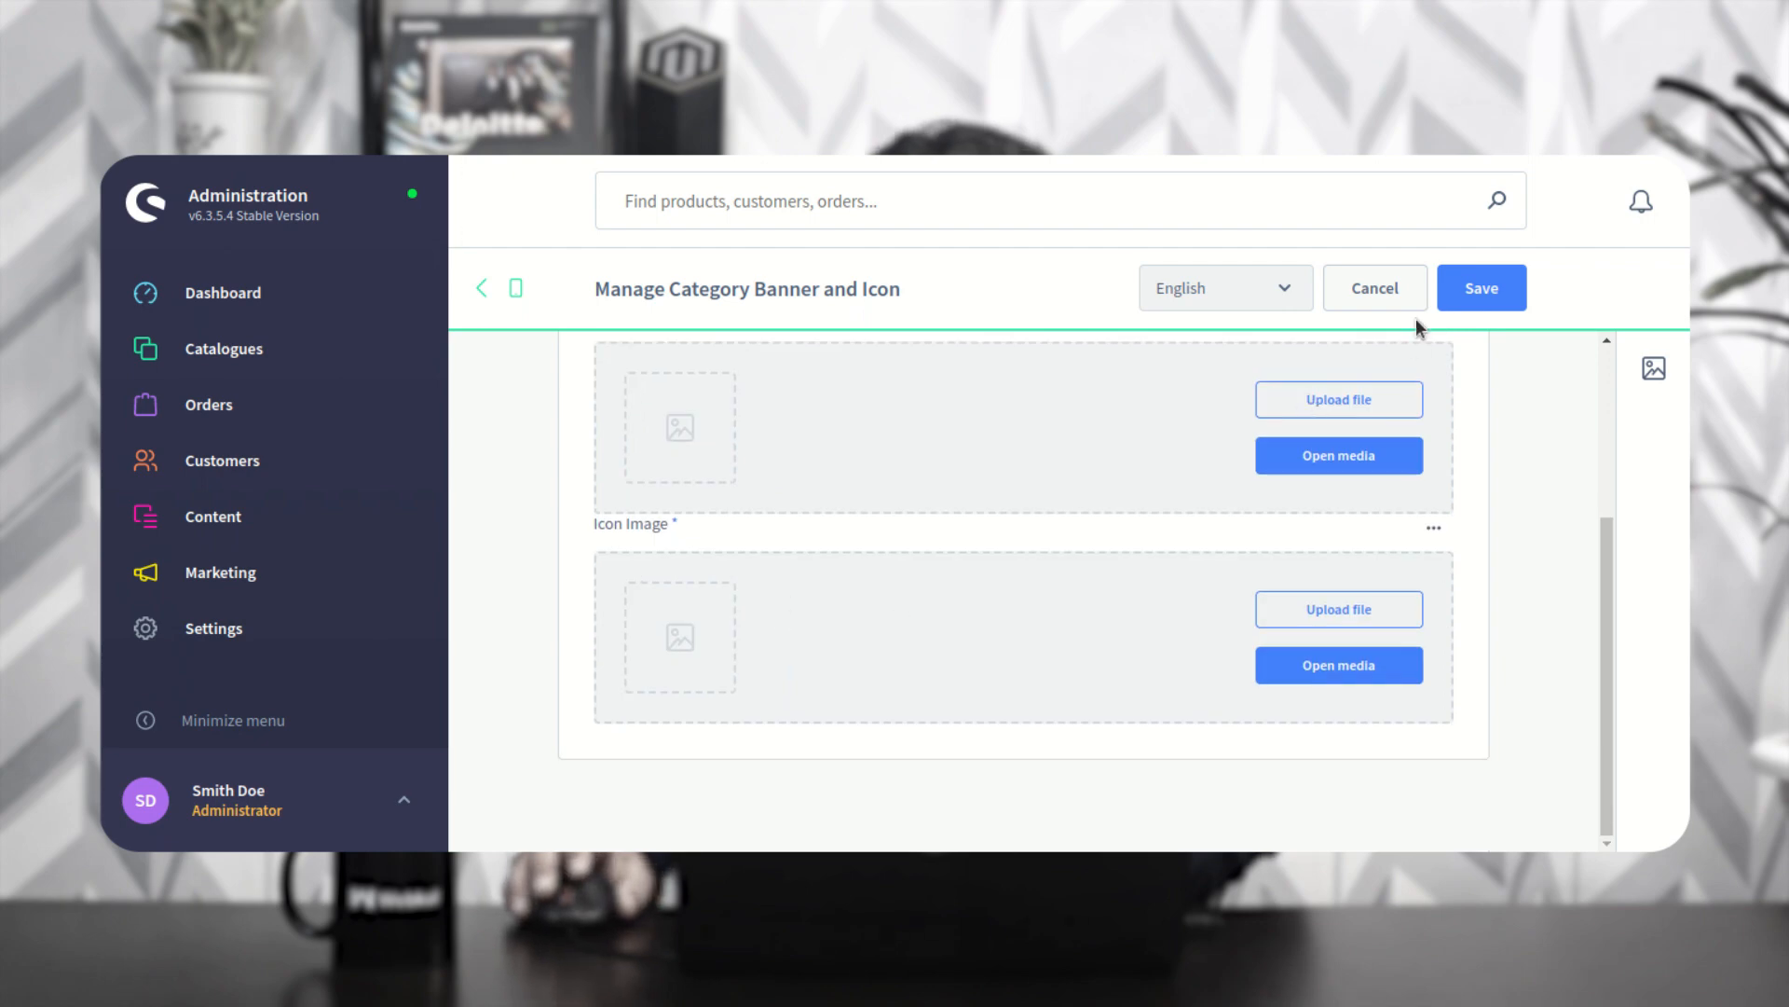
pyautogui.click(1372, 292)
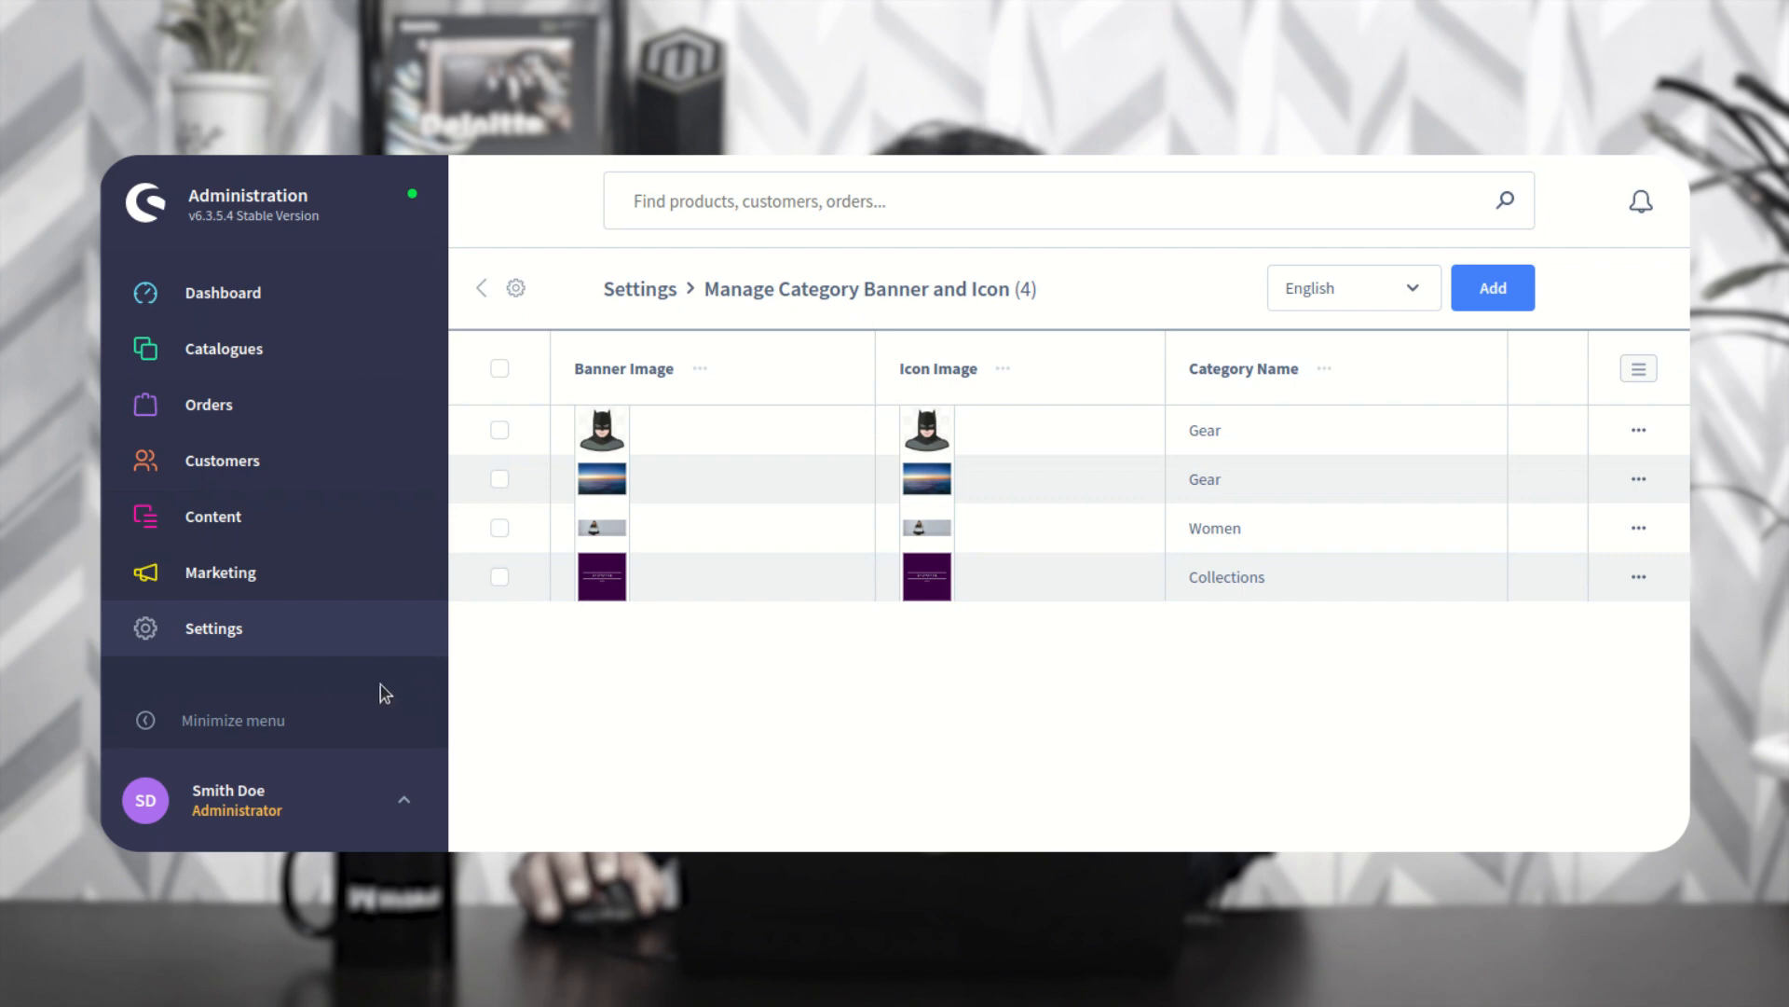
# Step: Return to the plugin settings and open the Manage Notification list
pyautogui.click(487, 289)
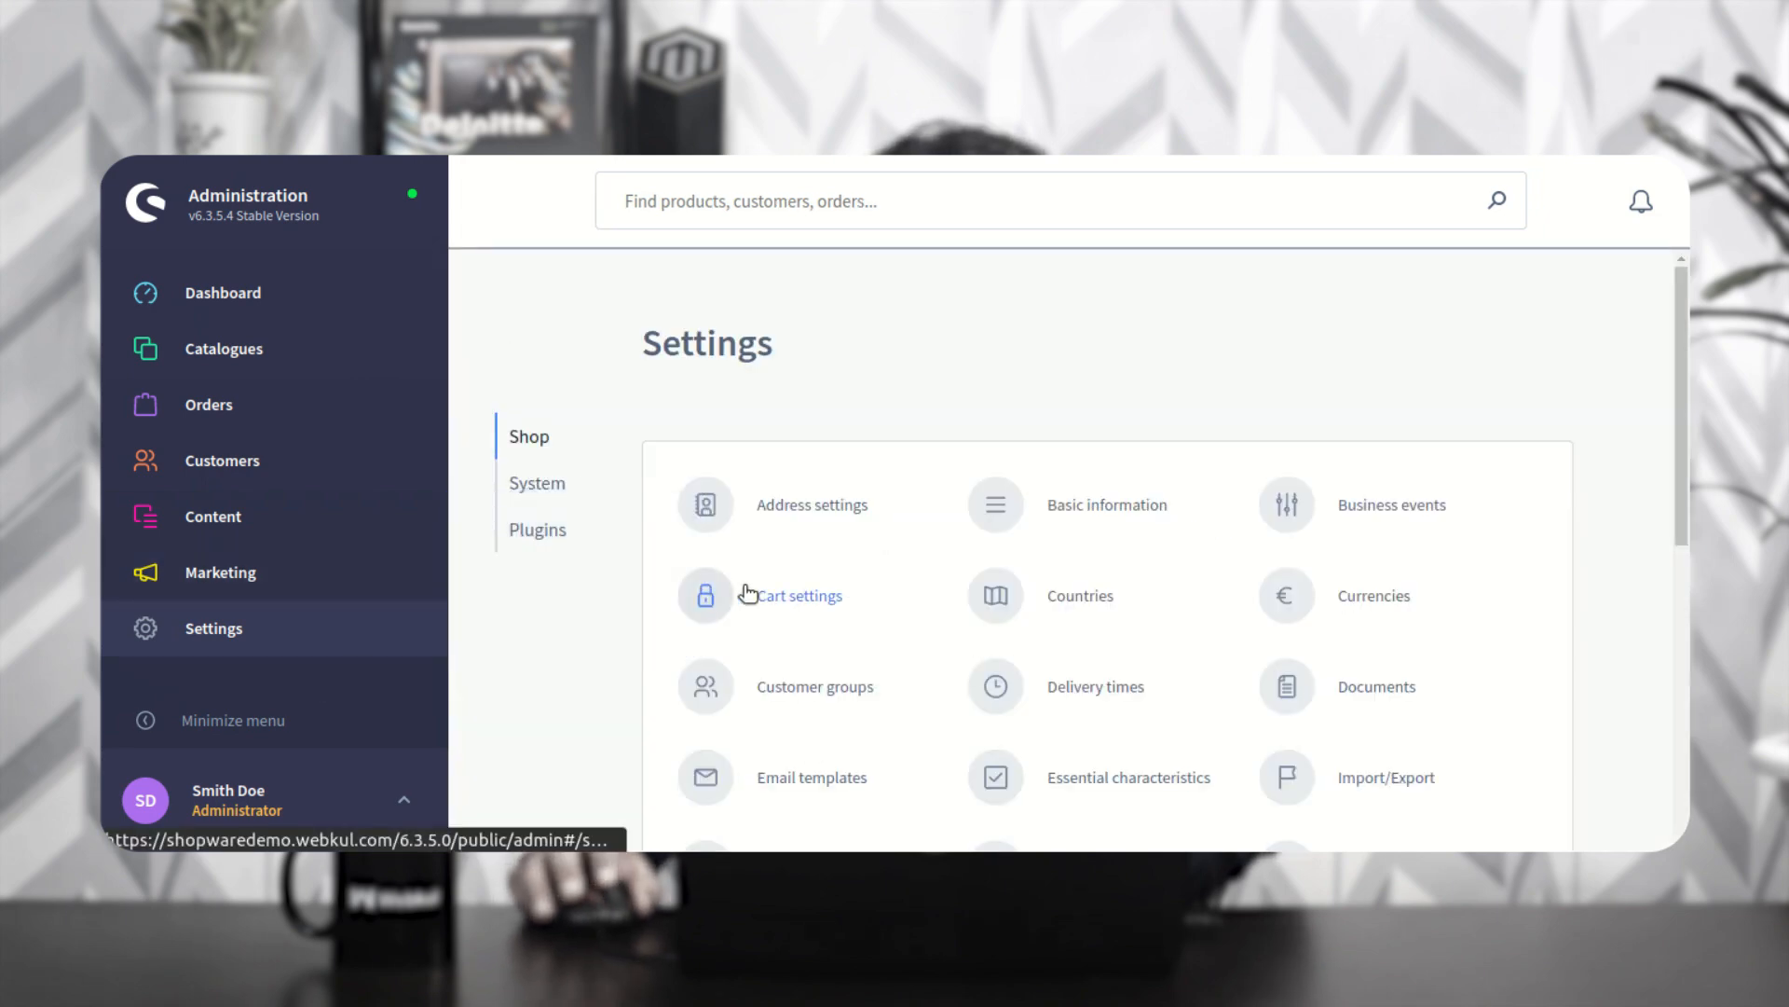
pyautogui.click(584, 537)
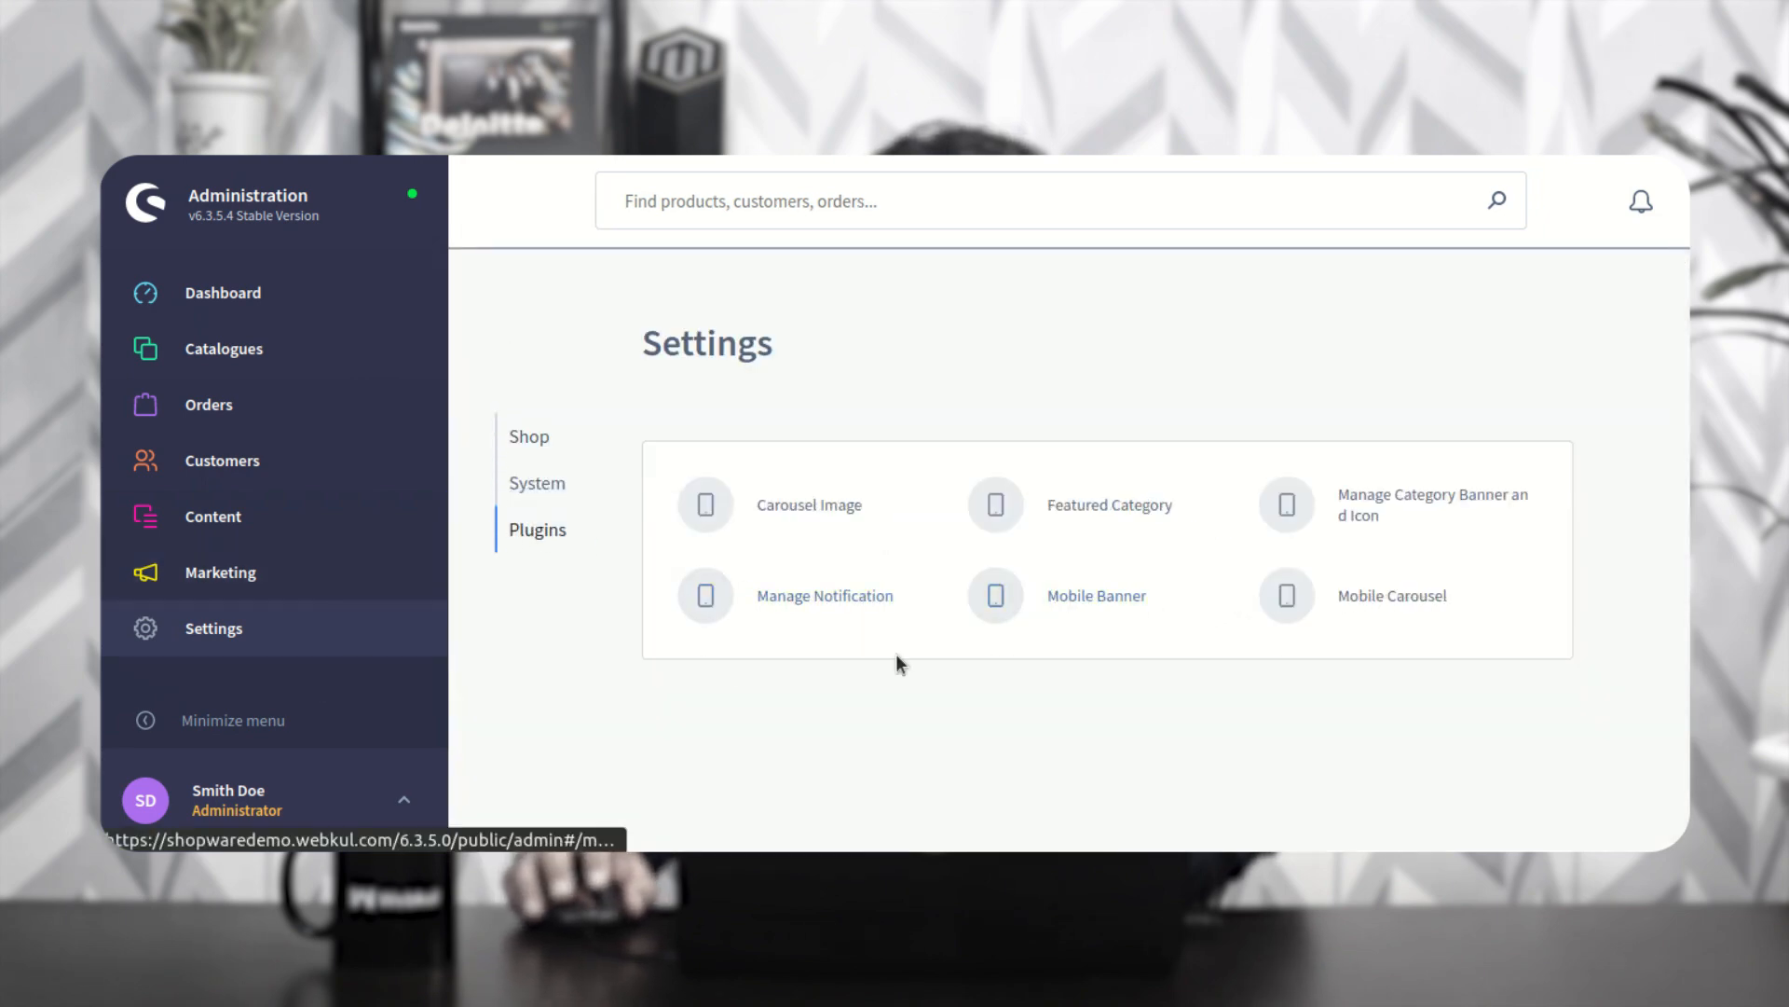
pyautogui.click(836, 604)
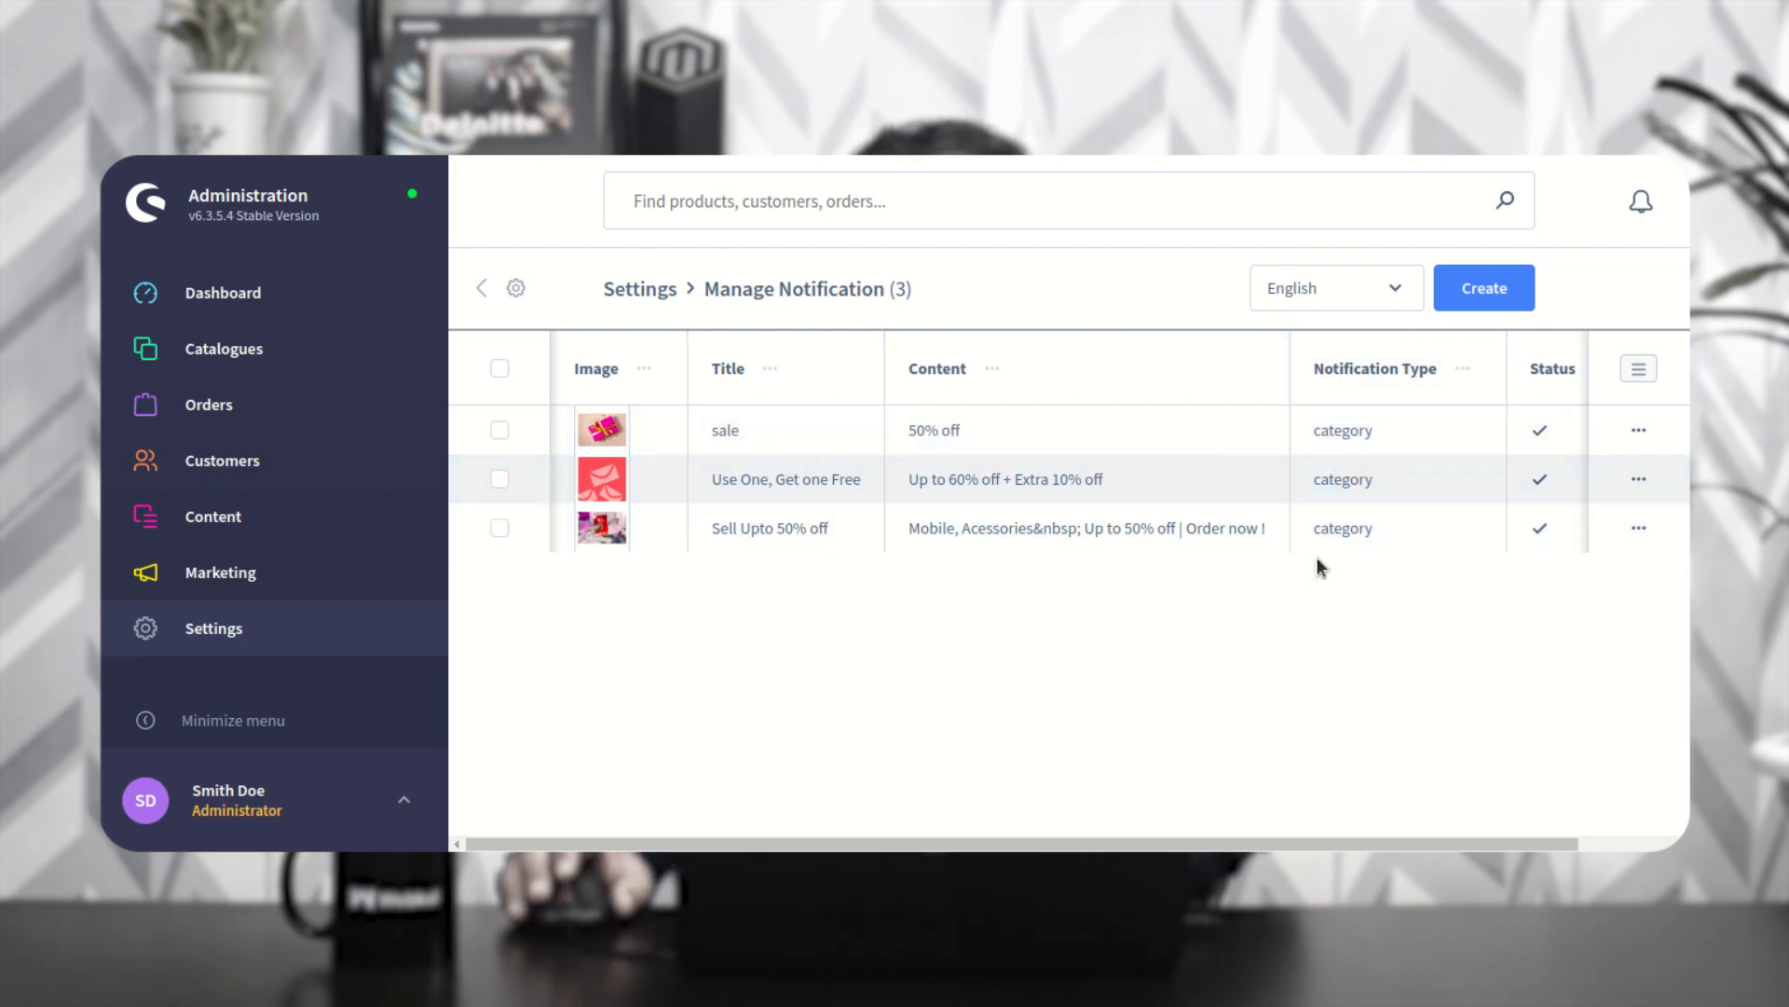
# Step: Start a new notification and look through its Title, Content and Banner Type fields, including the available banner types
pyautogui.click(1486, 291)
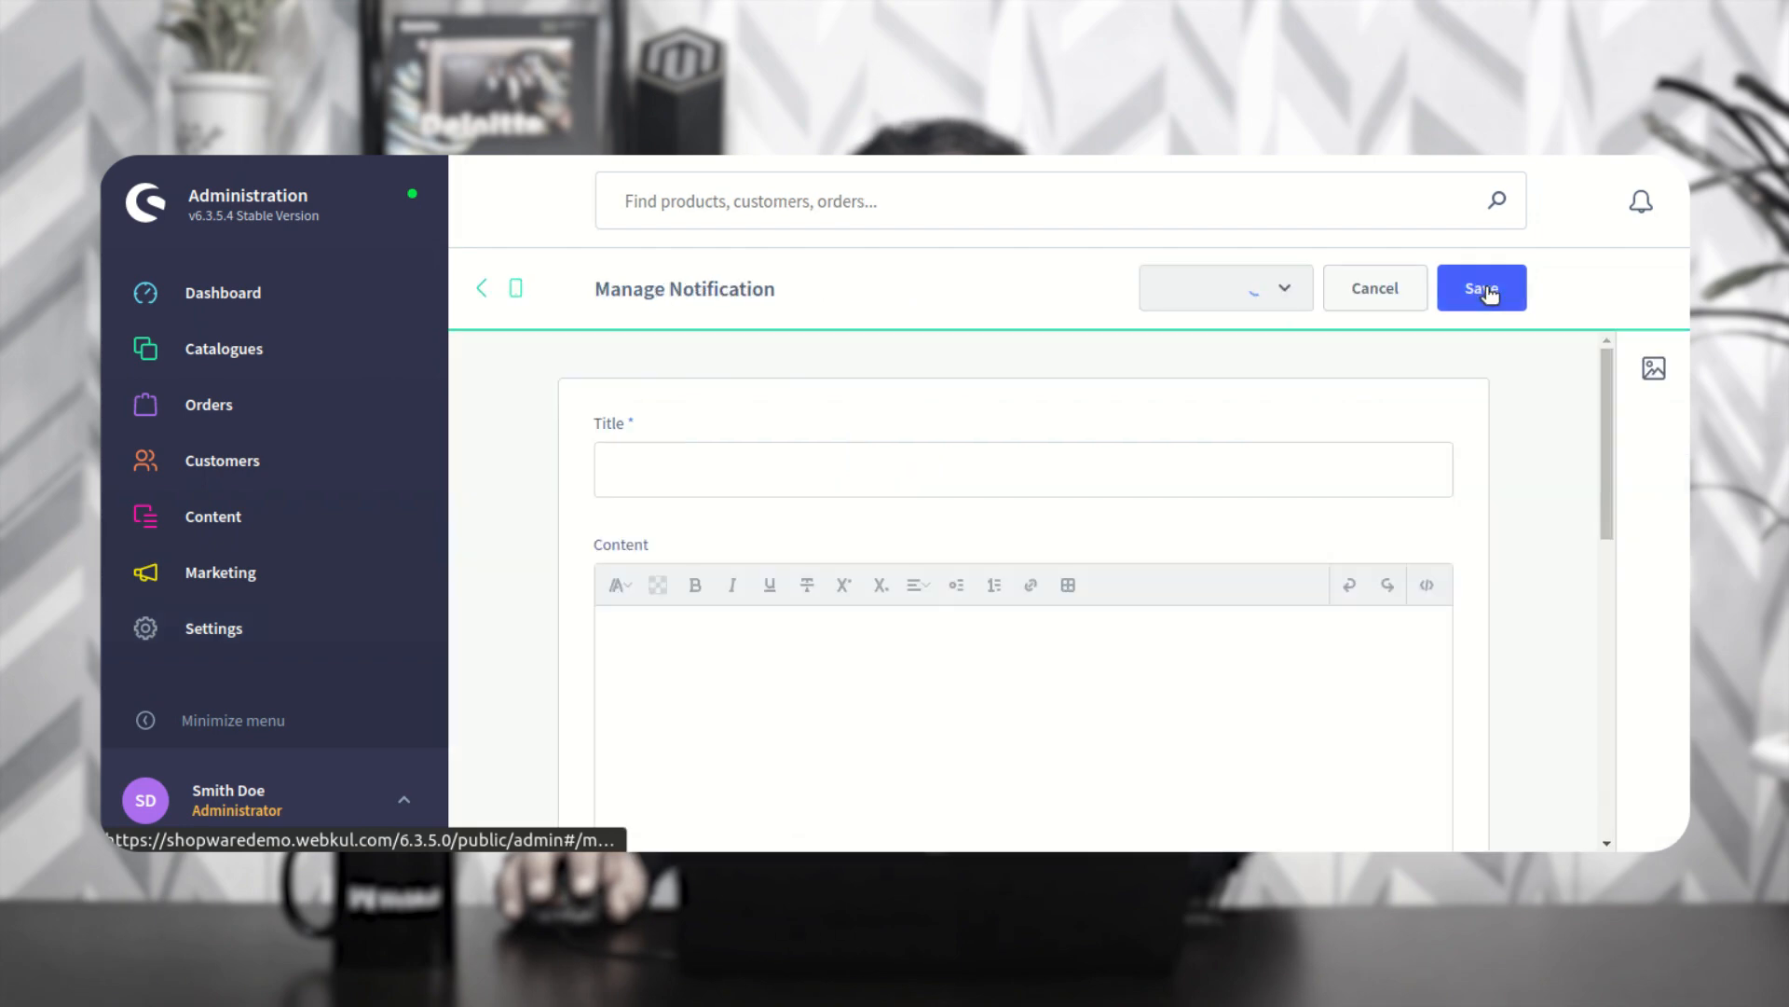
pyautogui.scroll(-2, 744, 522)
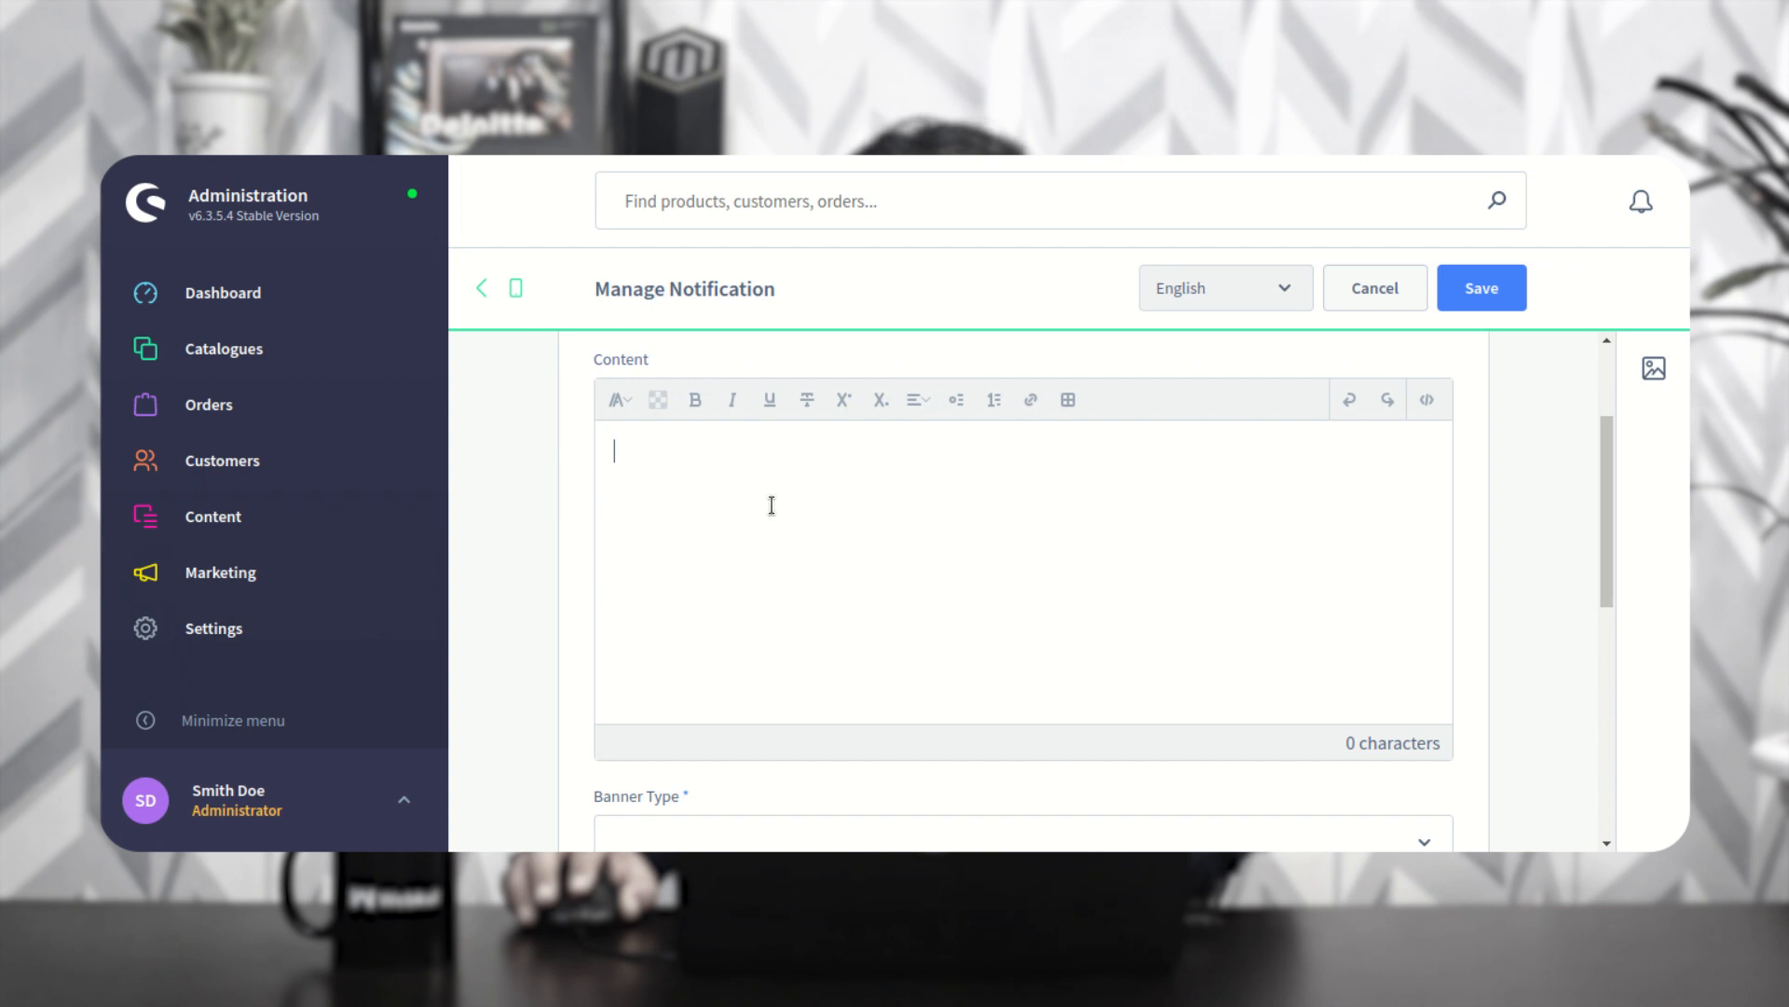
pyautogui.scroll(-3, 772, 505)
pyautogui.click(747, 533)
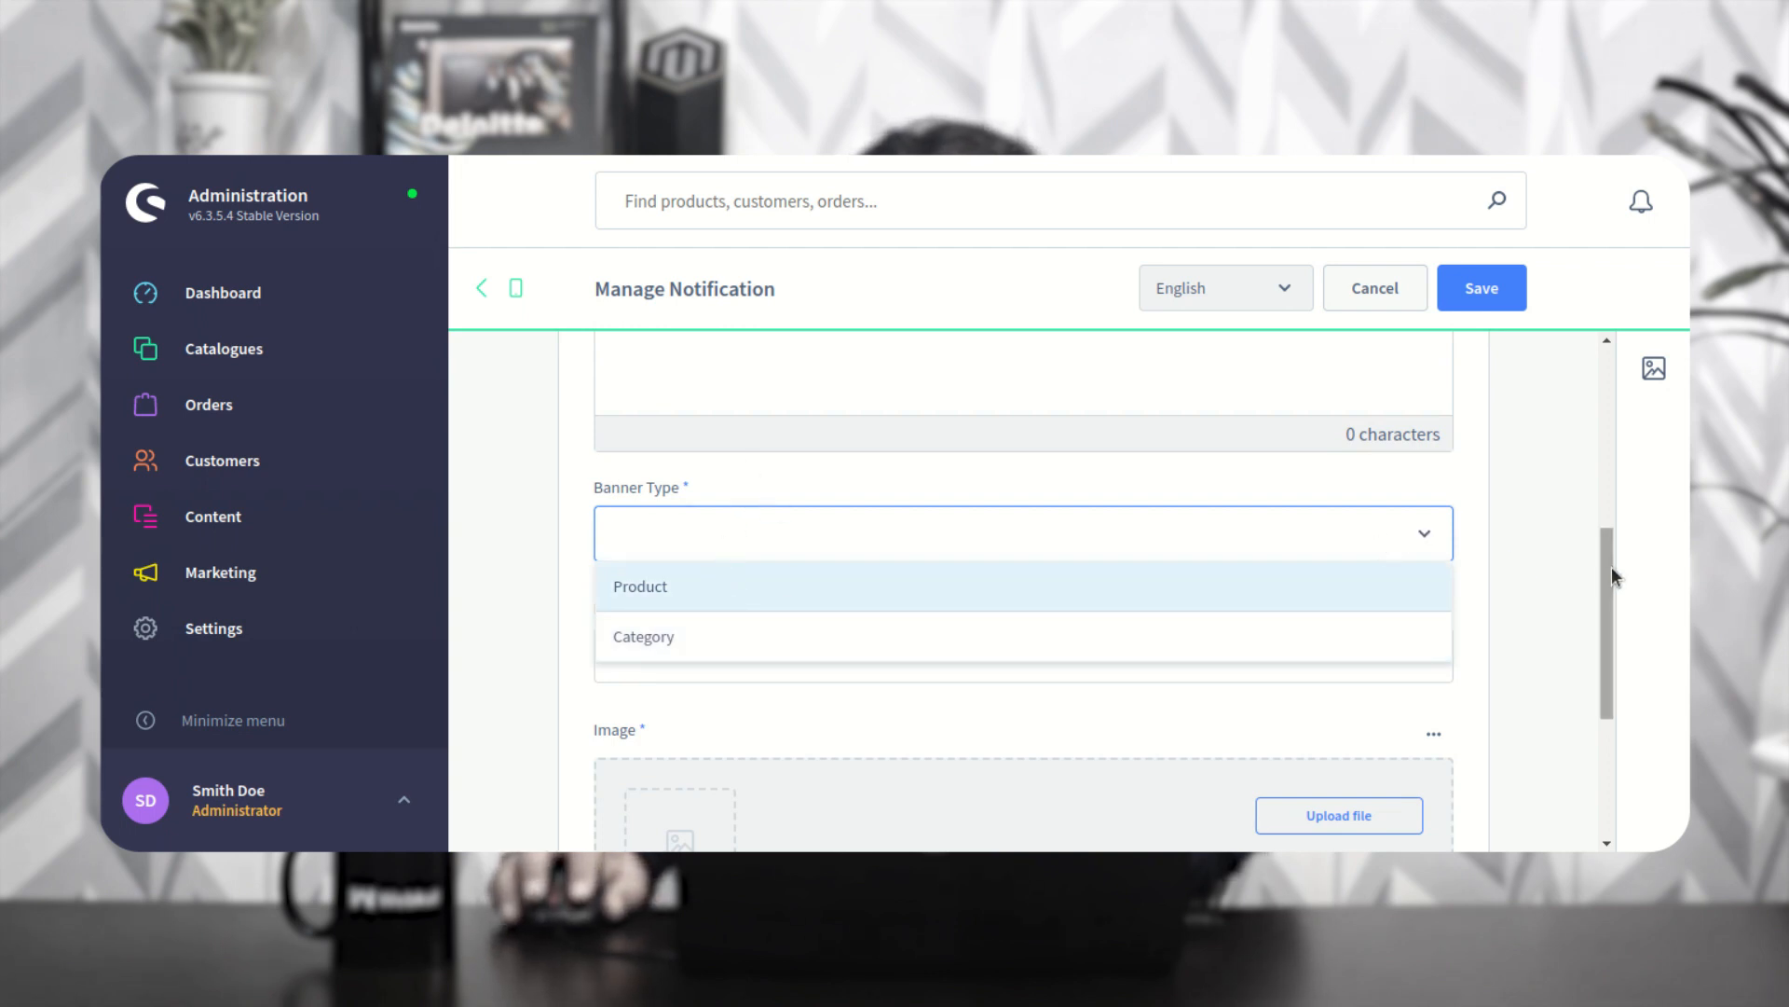
pyautogui.scroll(-1, 1613, 597)
pyautogui.scroll(-1, 1613, 623)
pyautogui.click(585, 520)
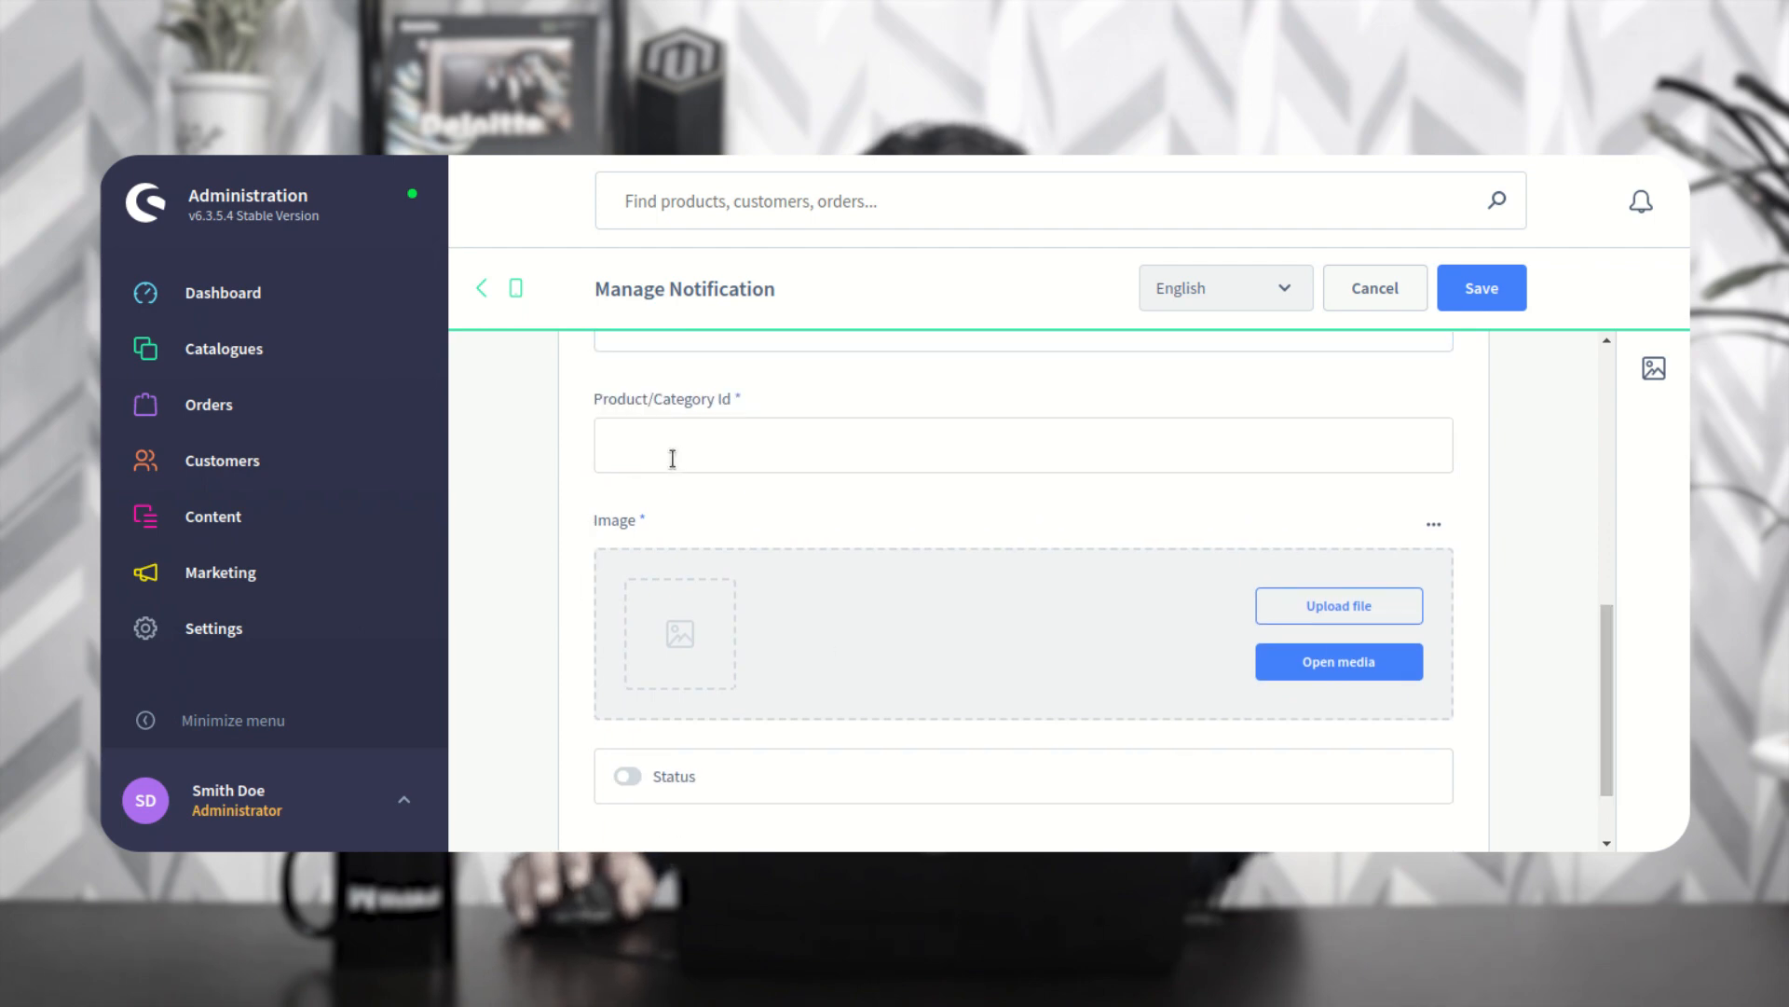
# Step: Enable the new notification's status and return to the notification list without saving the entry
pyautogui.scroll(1, 672, 458)
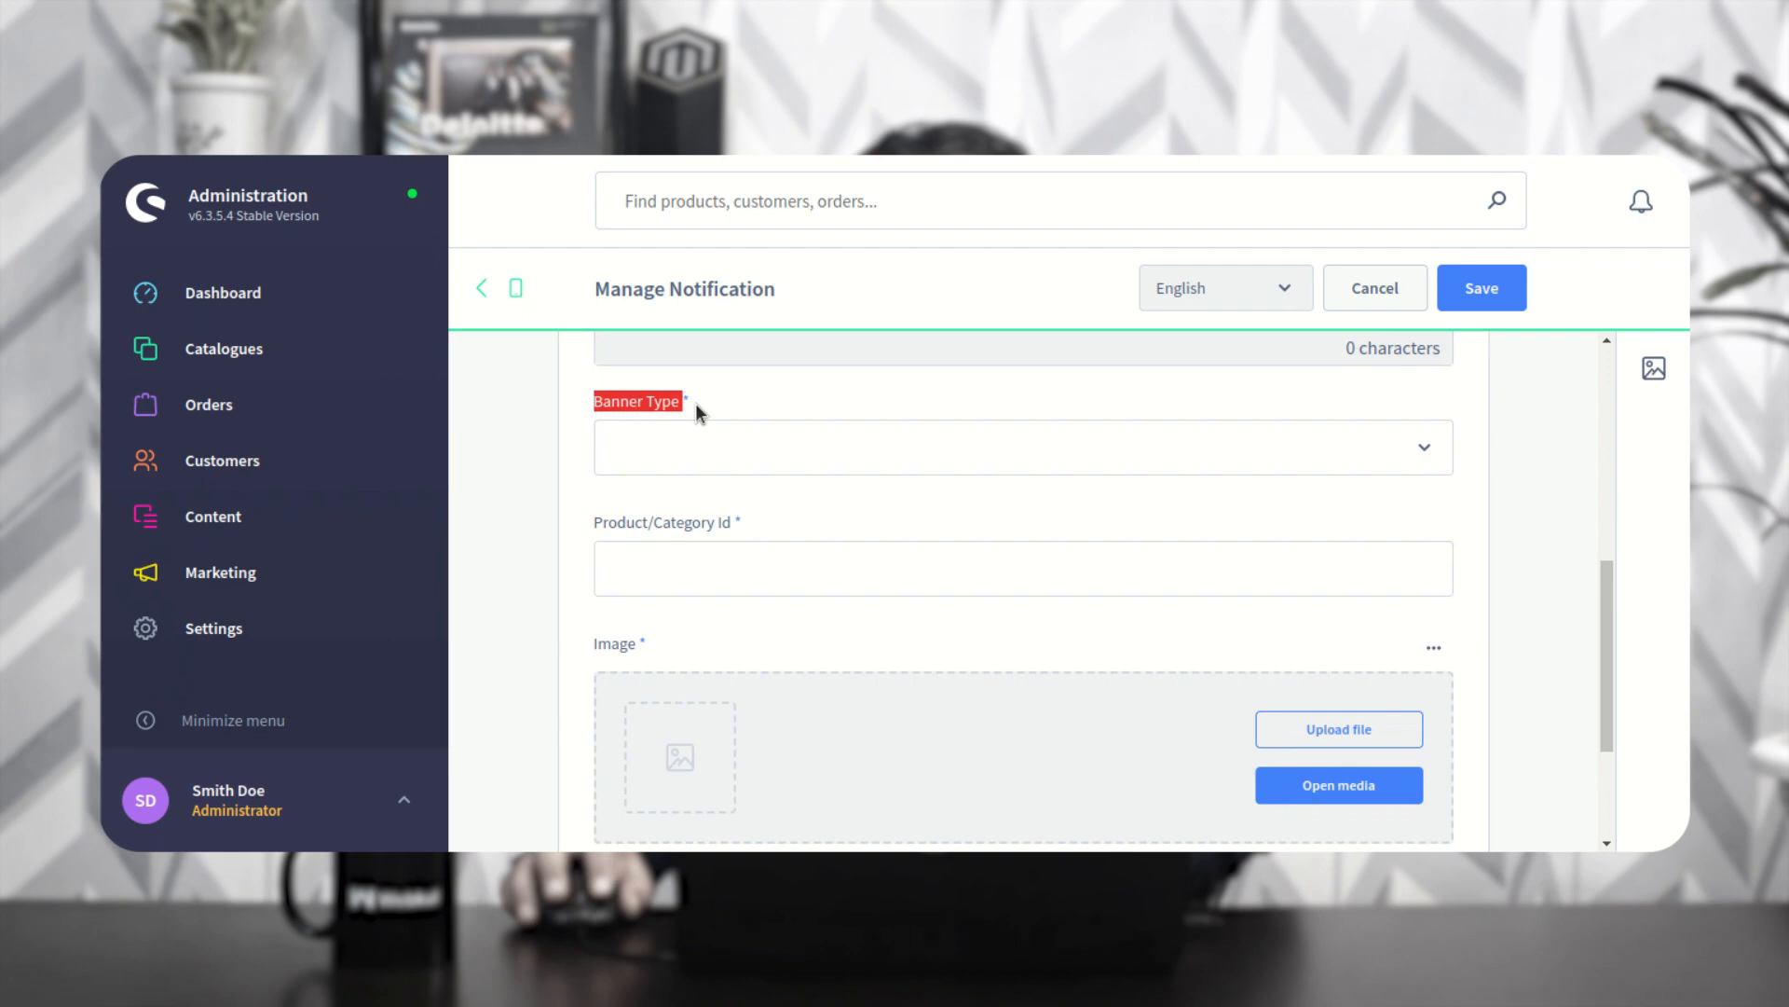
pyautogui.scroll(-1, 703, 457)
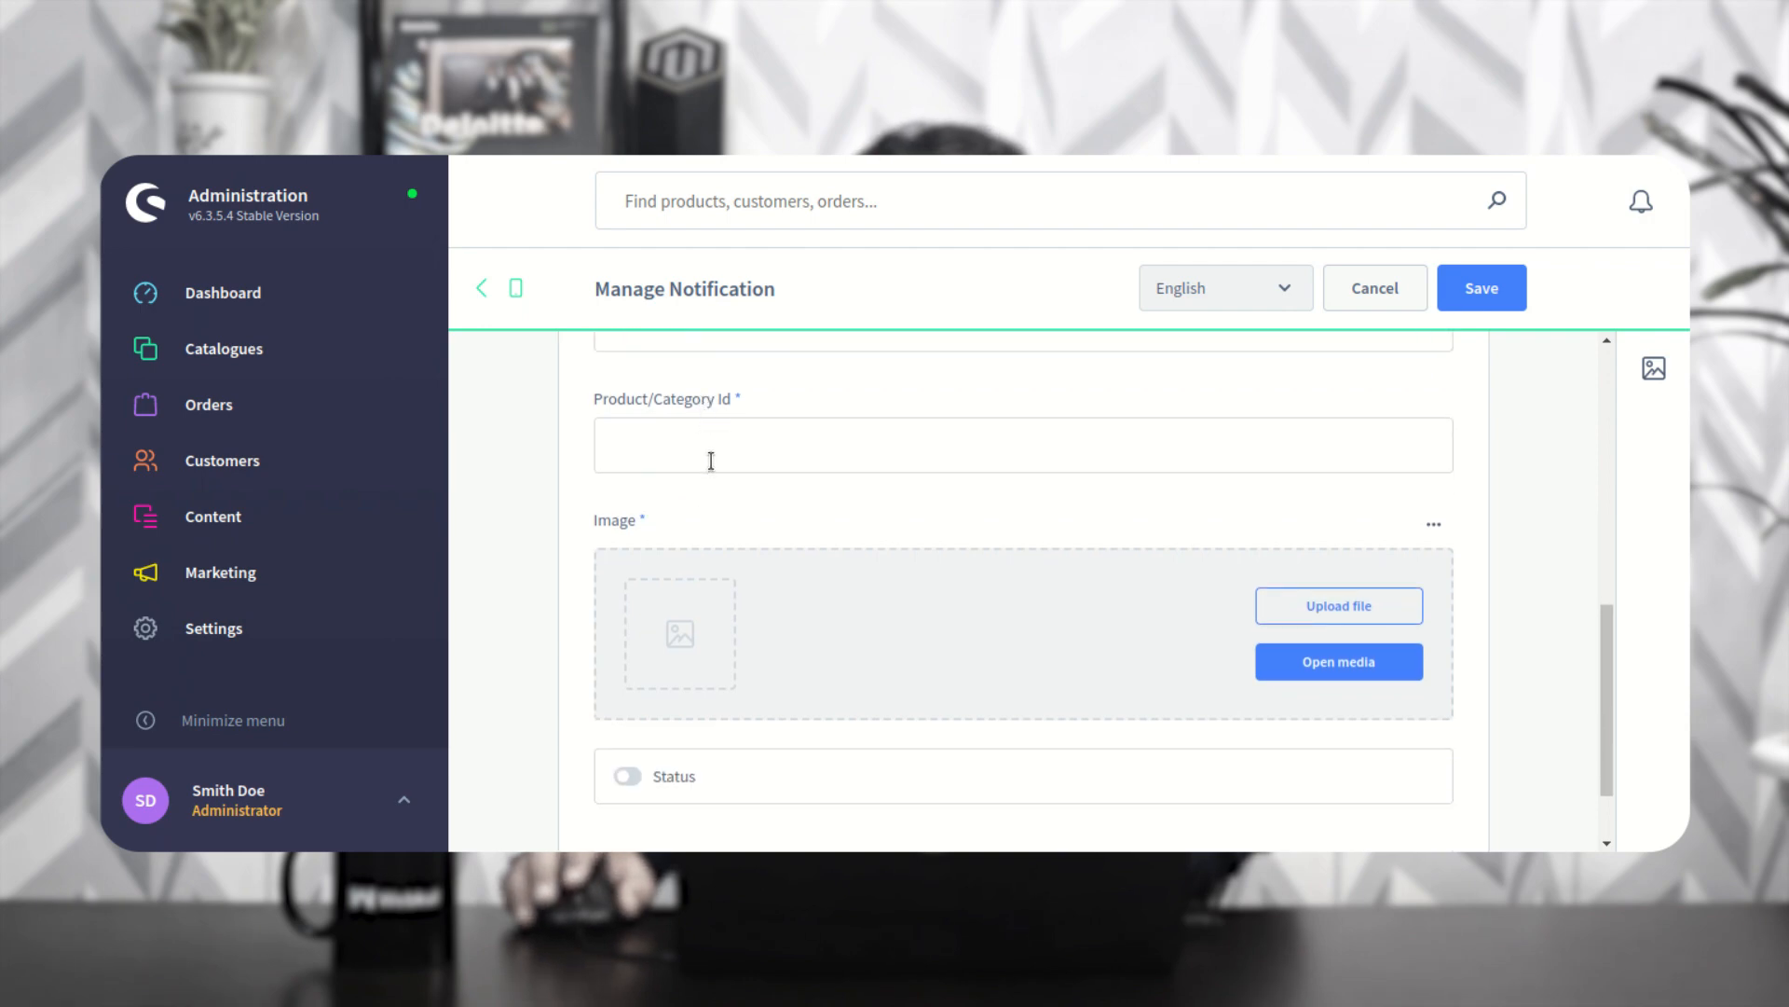
pyautogui.scroll(-1, 688, 508)
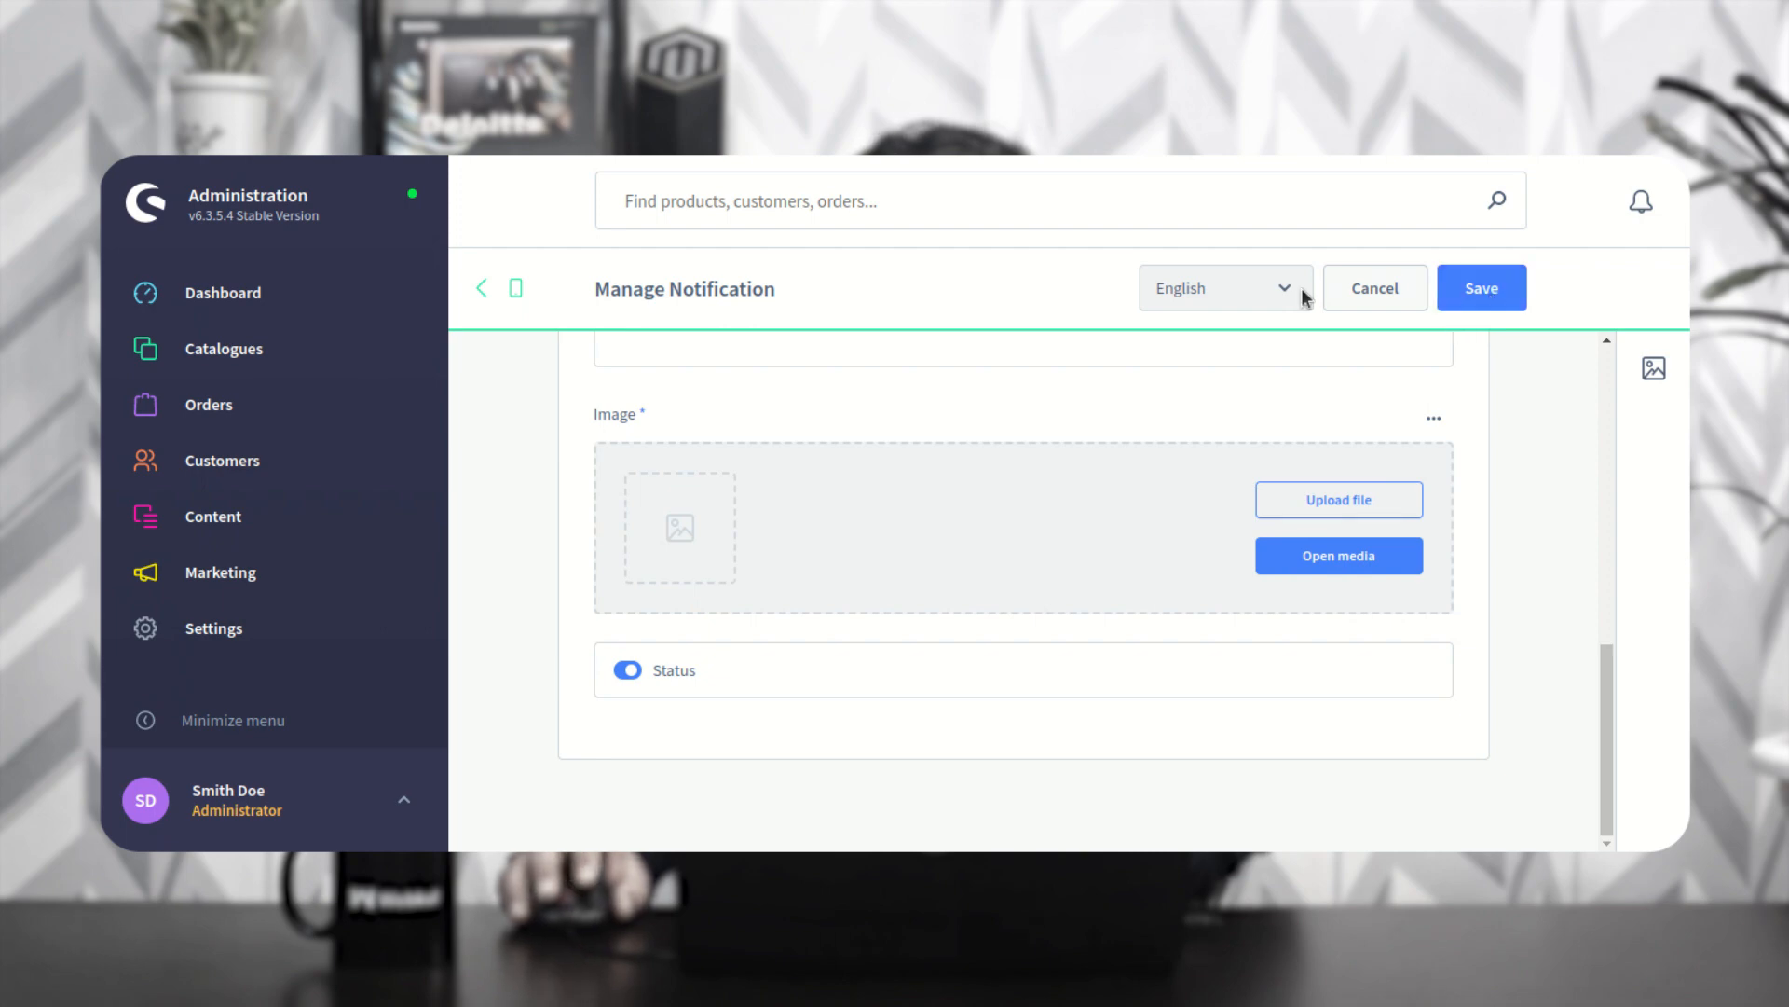
pyautogui.click(1370, 286)
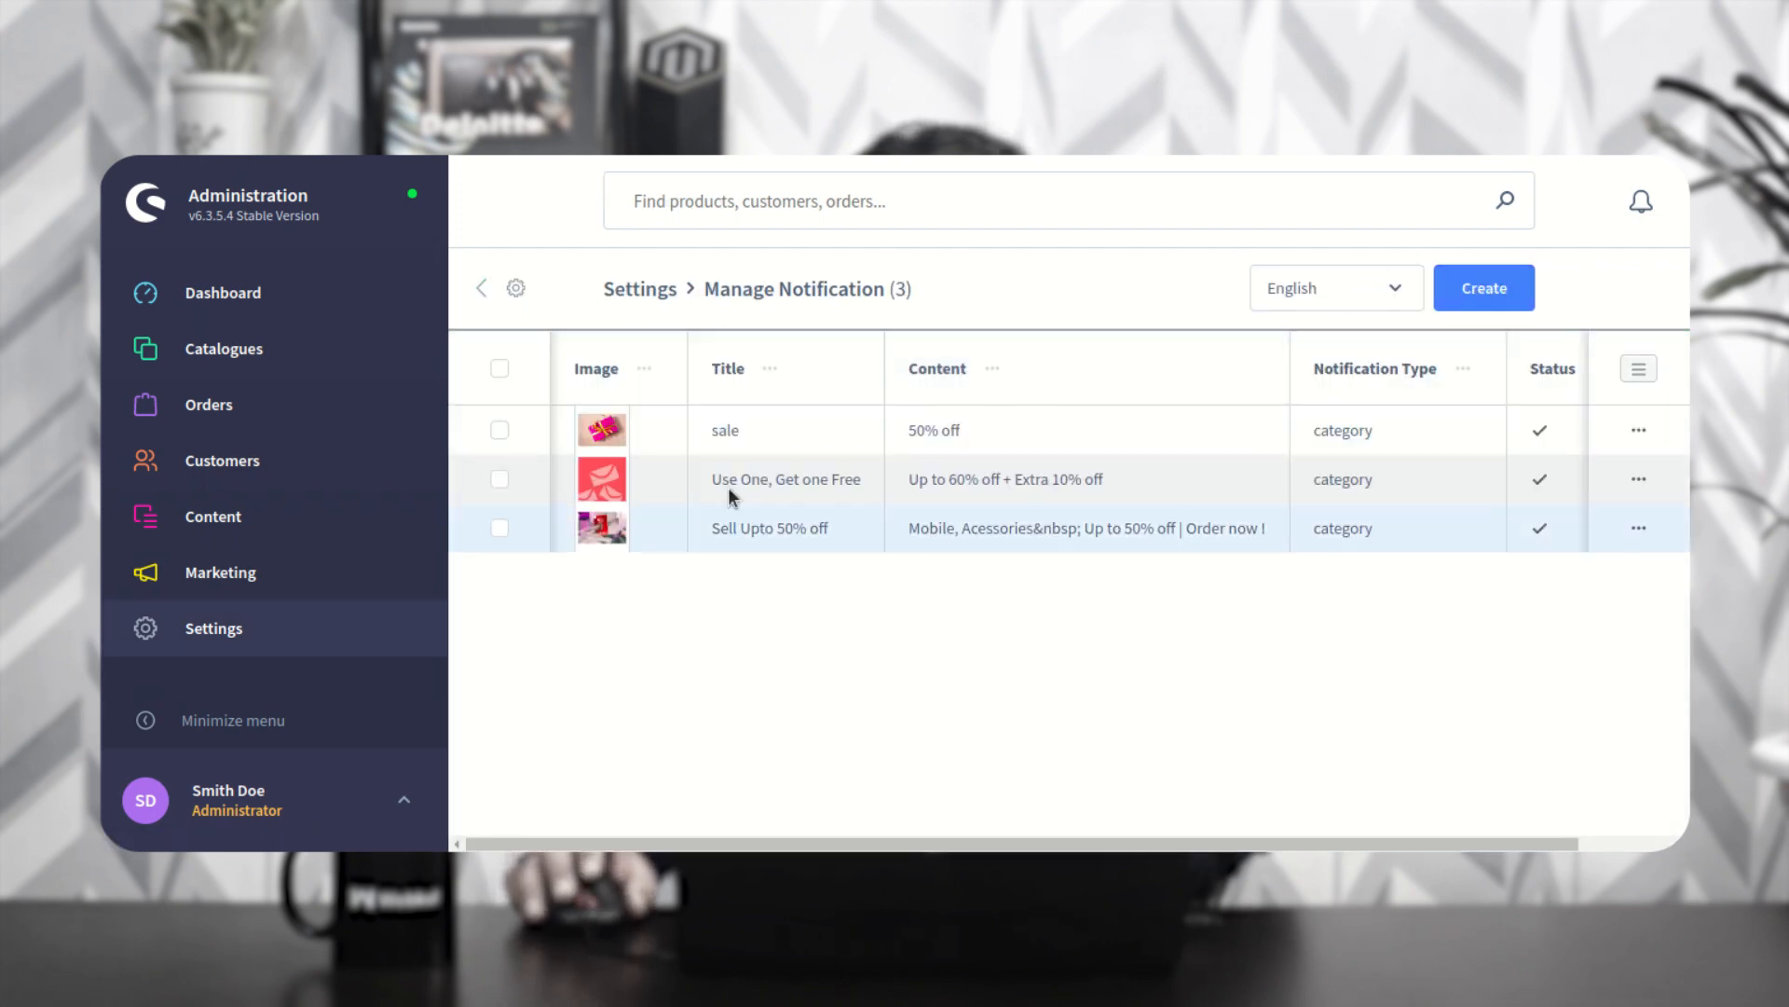
# Step: Open the "sale" notification for editing to view its details, and return to the notification list
pyautogui.click(1638, 432)
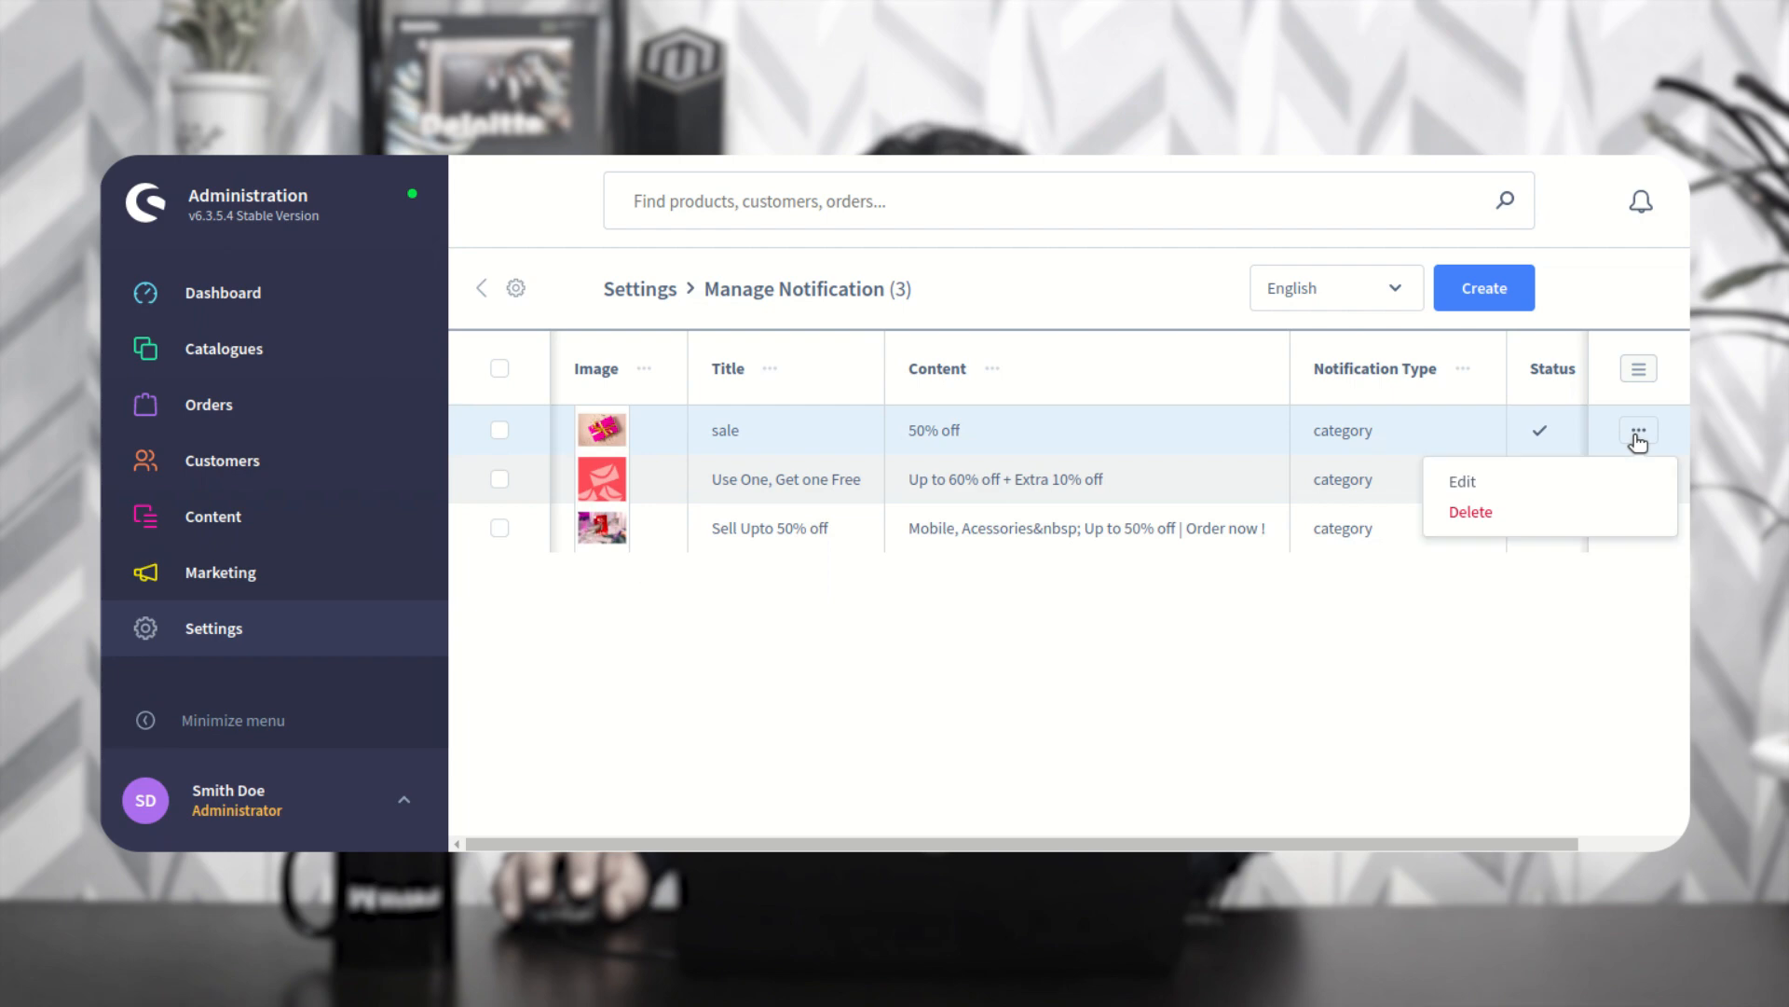
pyautogui.click(1496, 485)
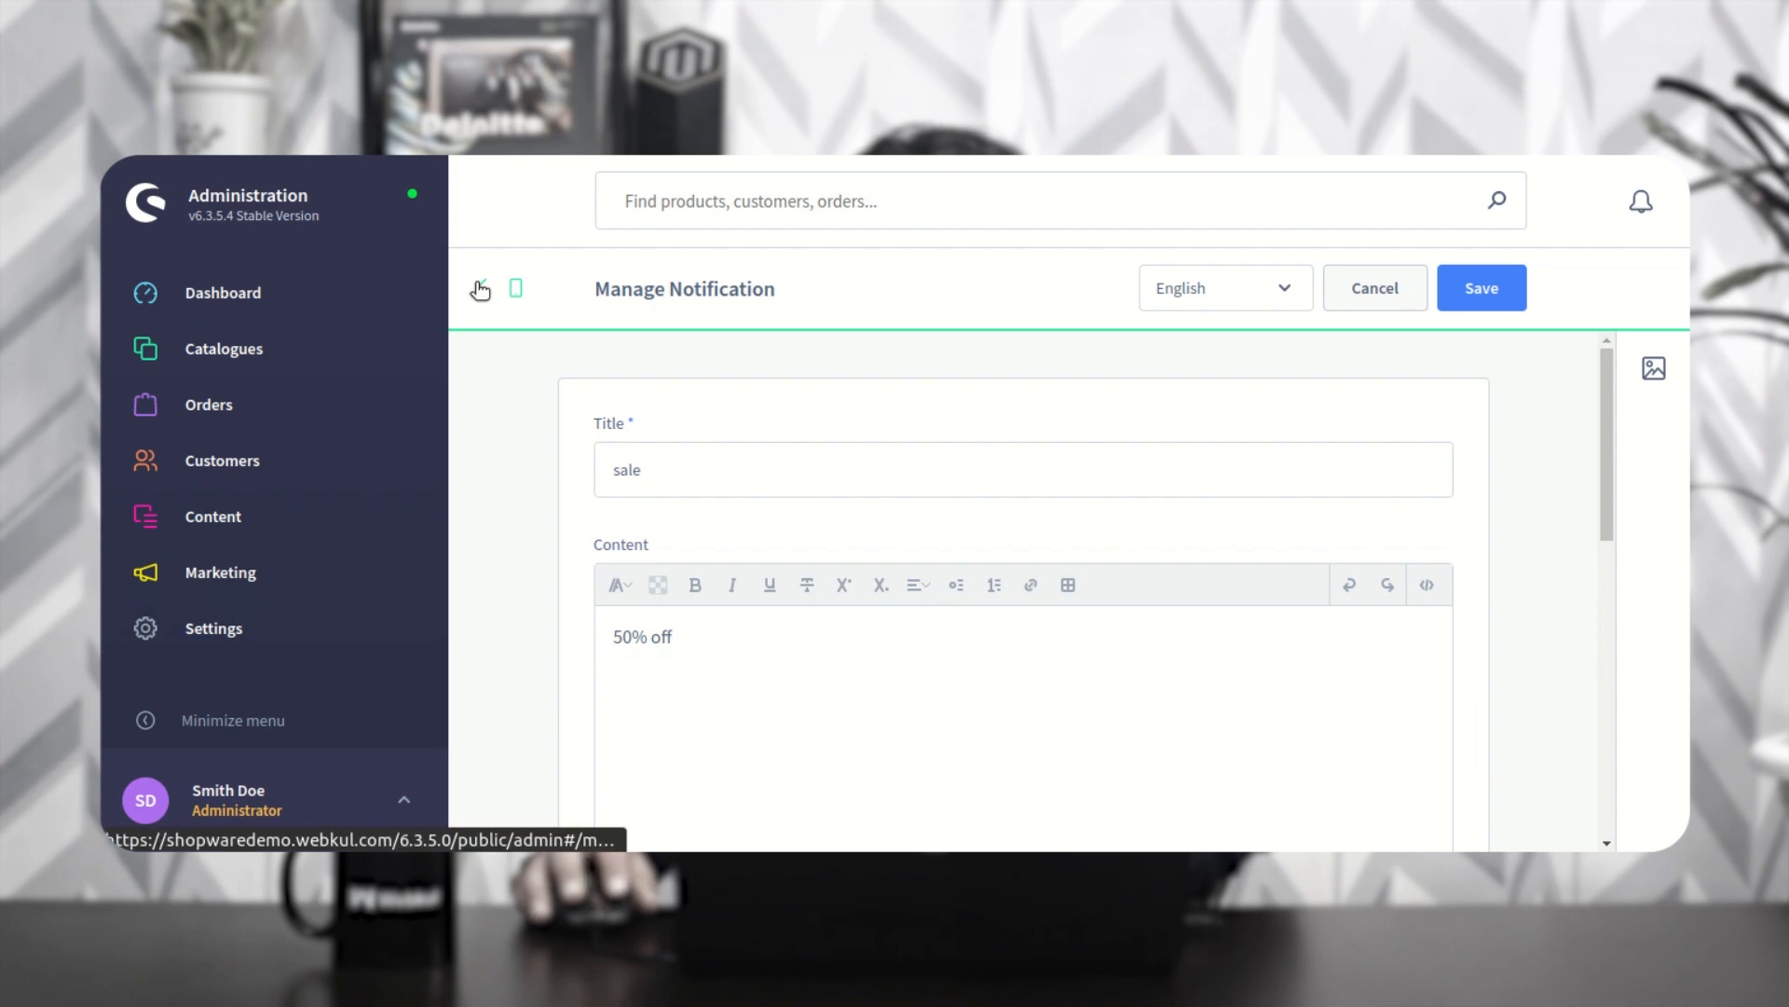
pyautogui.click(509, 292)
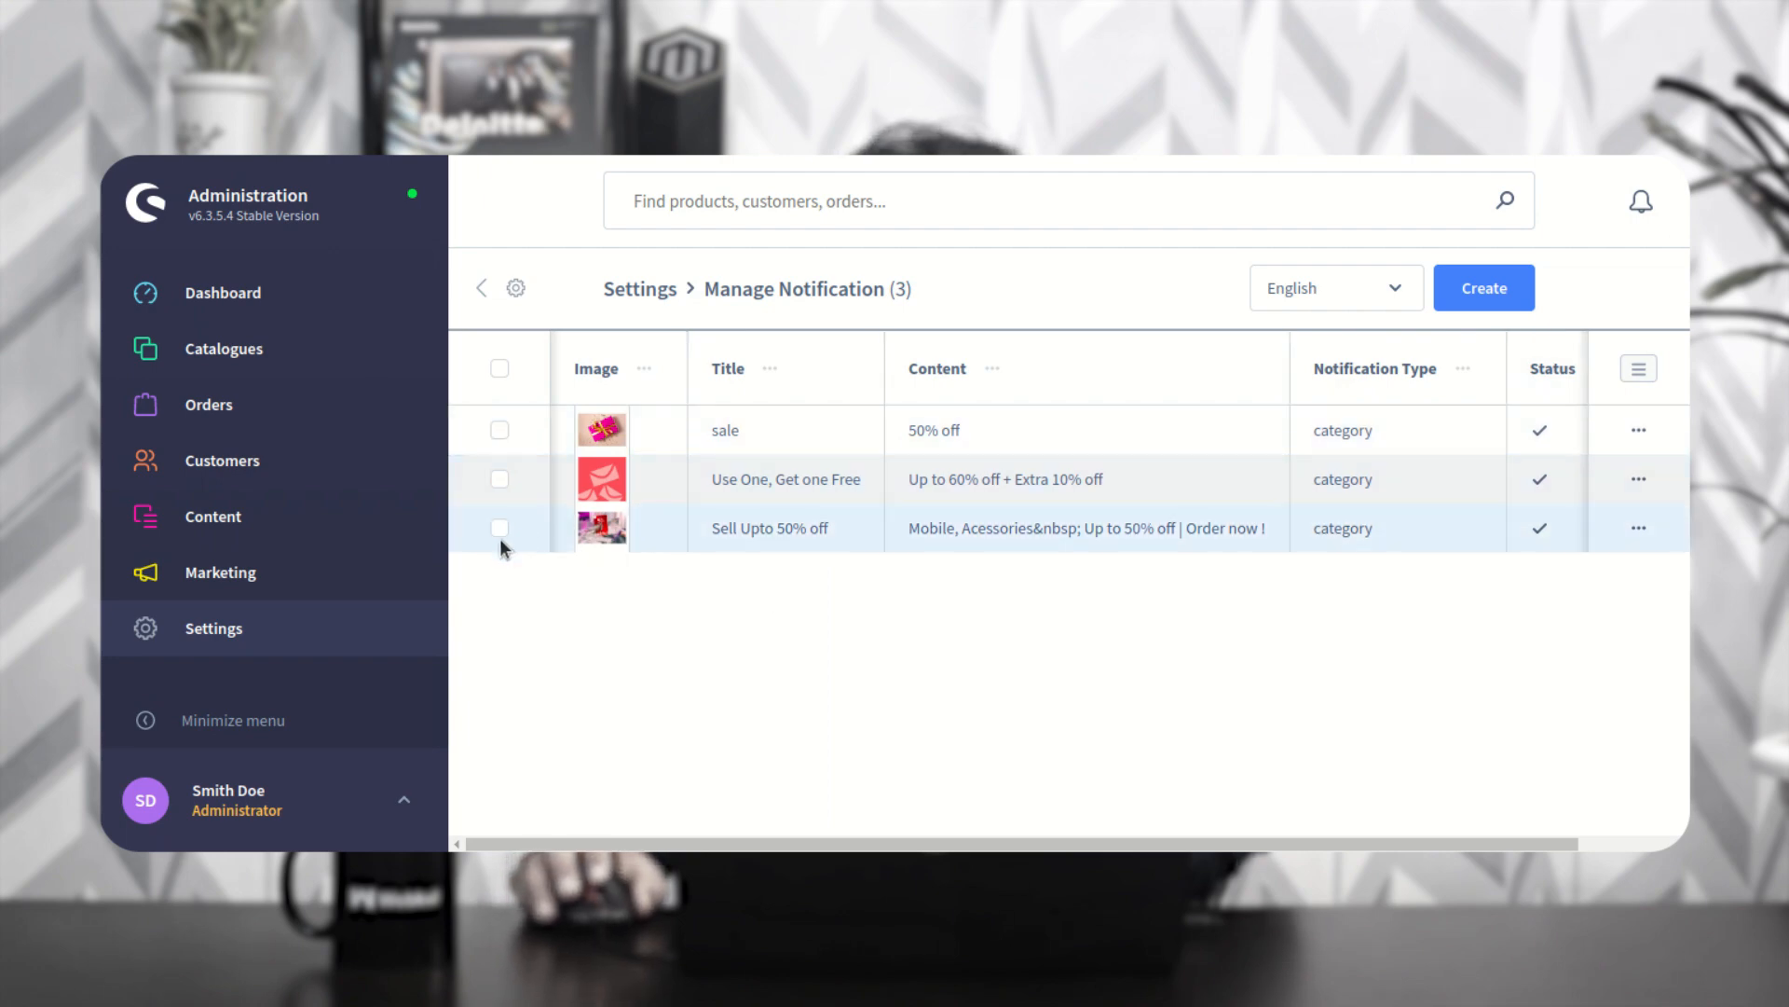
# Step: Return to the plugin settings and open the Mobile Banner list
pyautogui.click(486, 293)
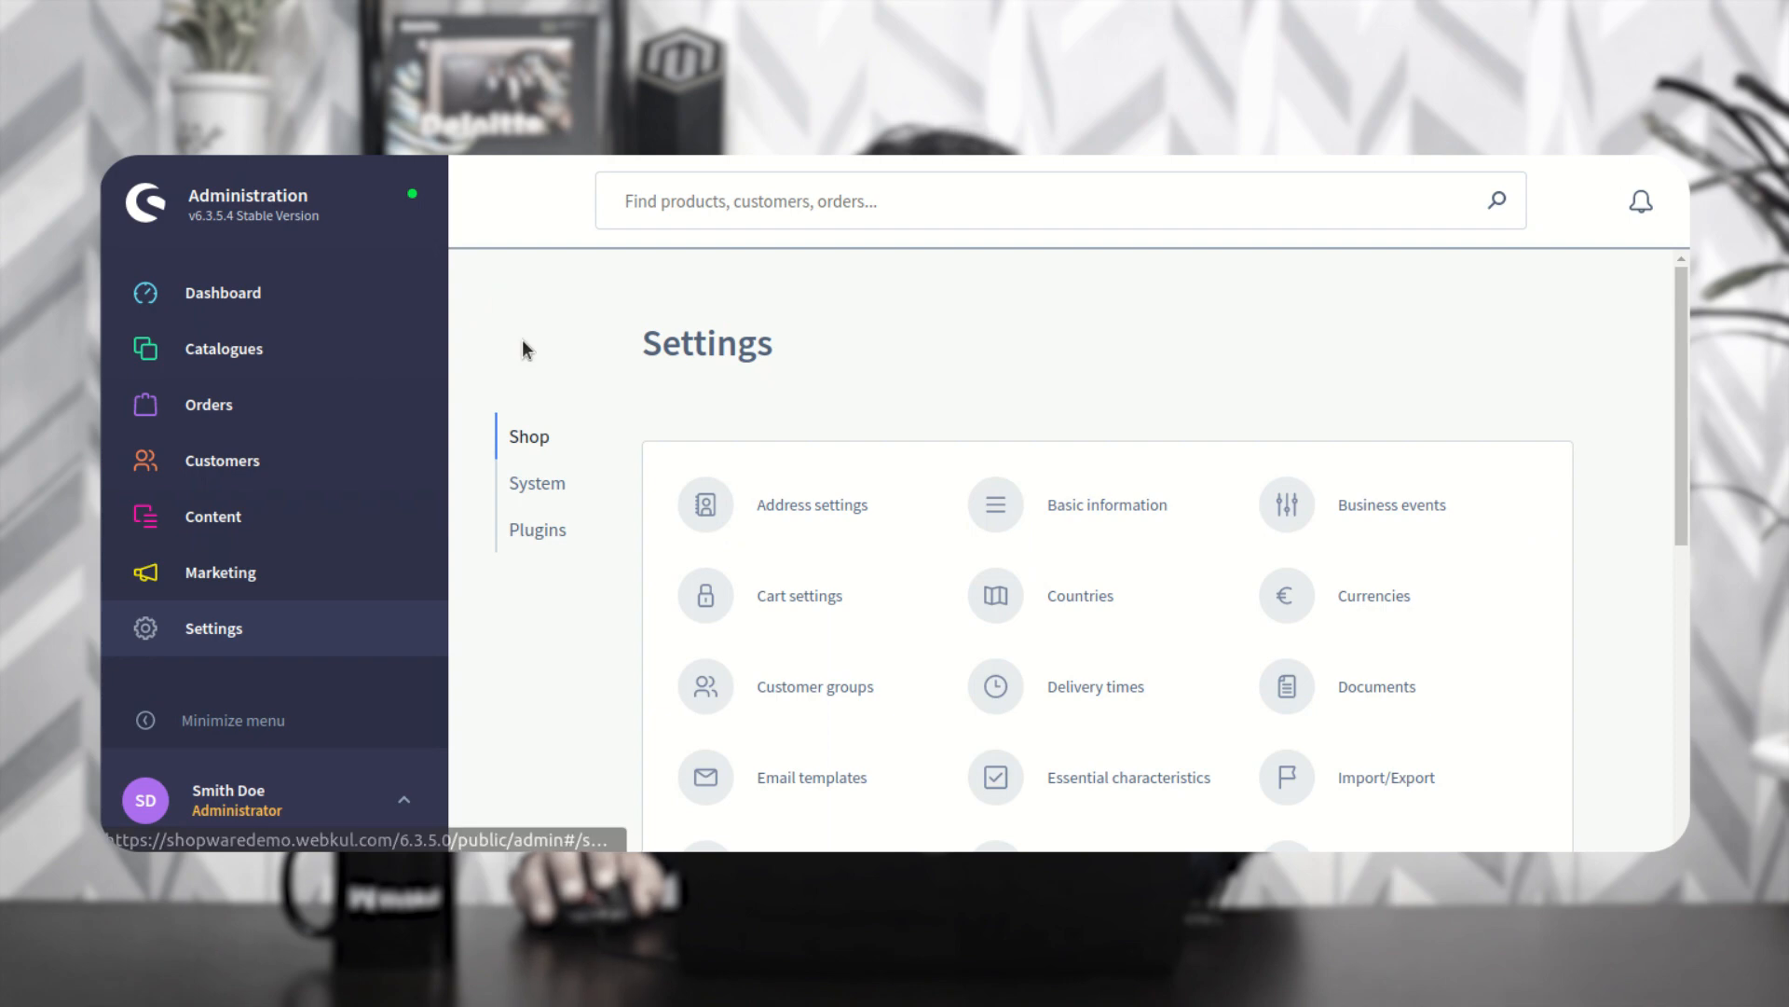
pyautogui.click(550, 528)
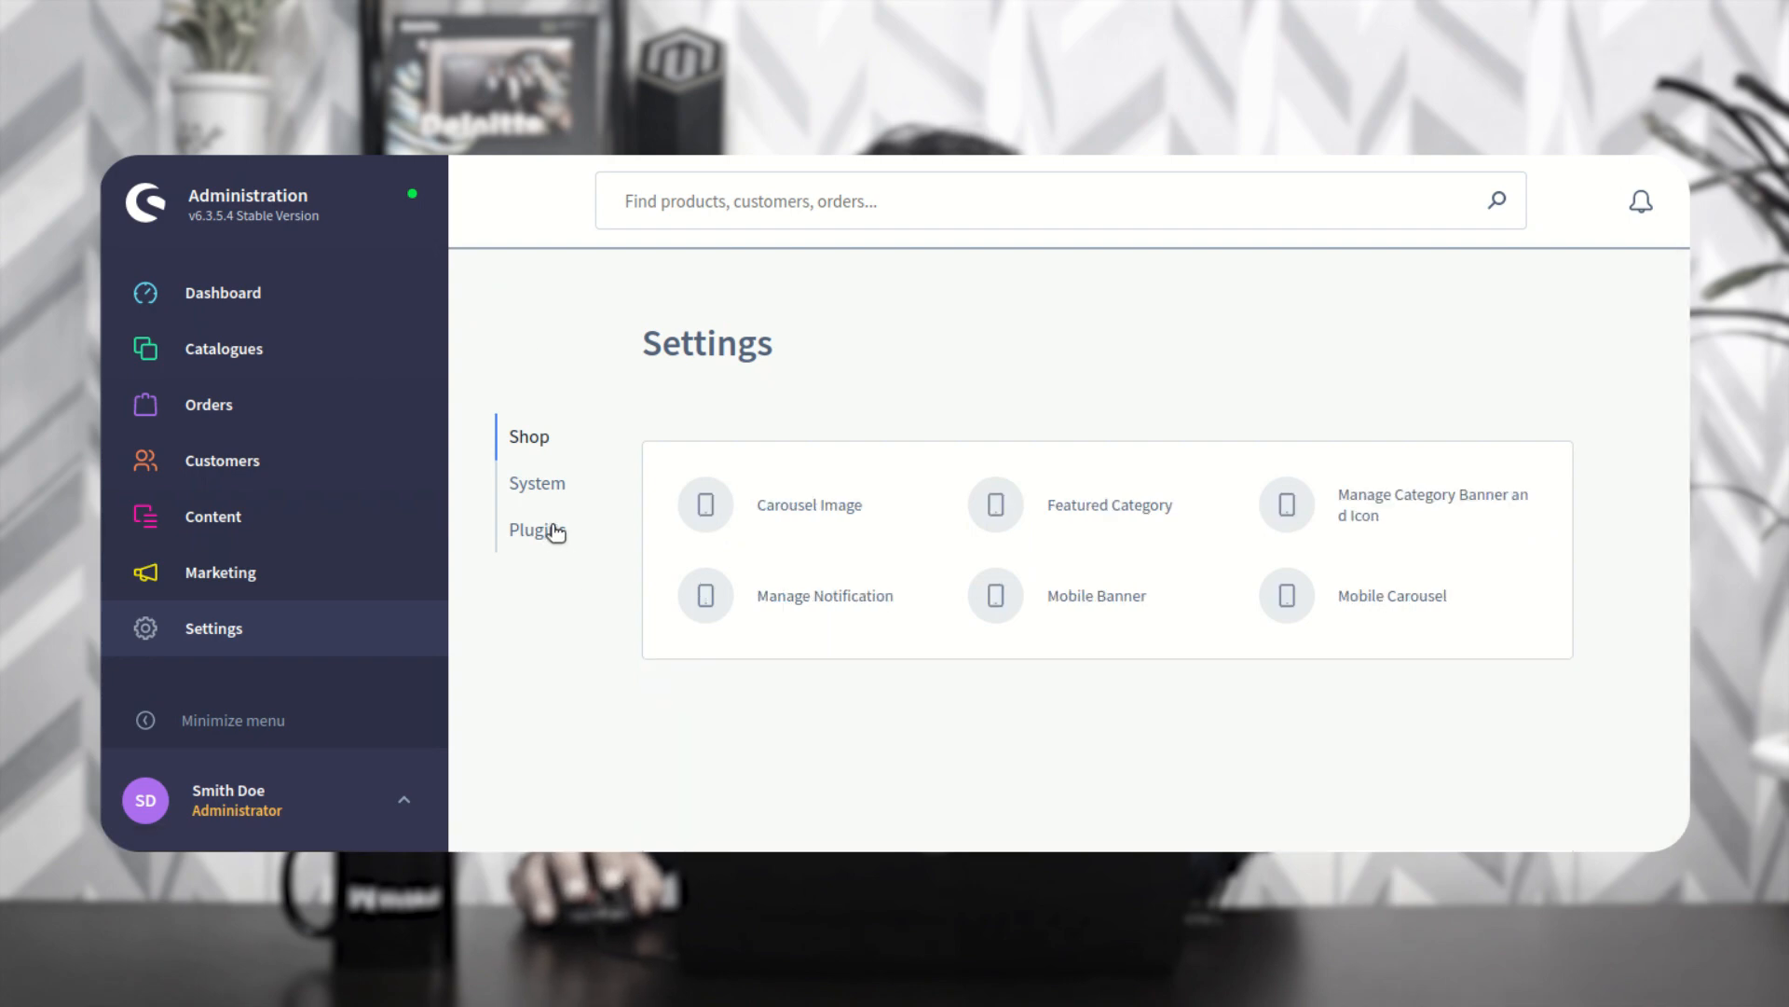
pyautogui.click(1097, 596)
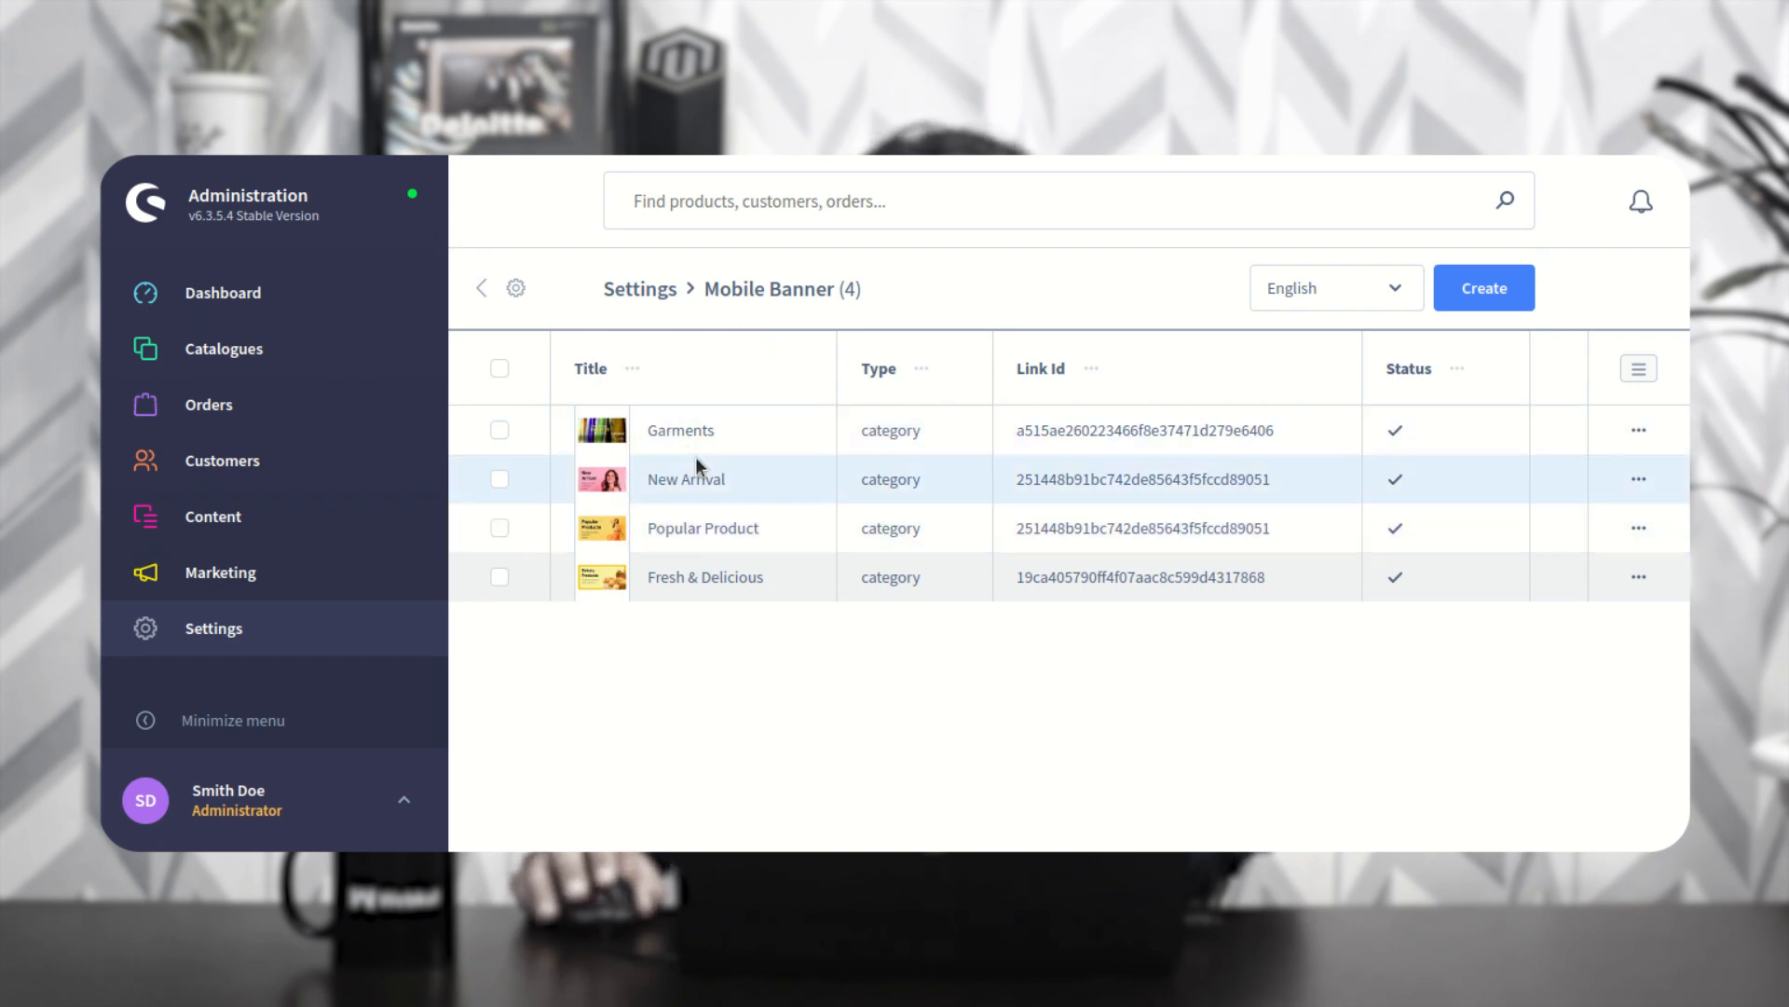
# Step: Start a new mobile banner and look at the choices available for its Banner Type
pyautogui.click(1482, 292)
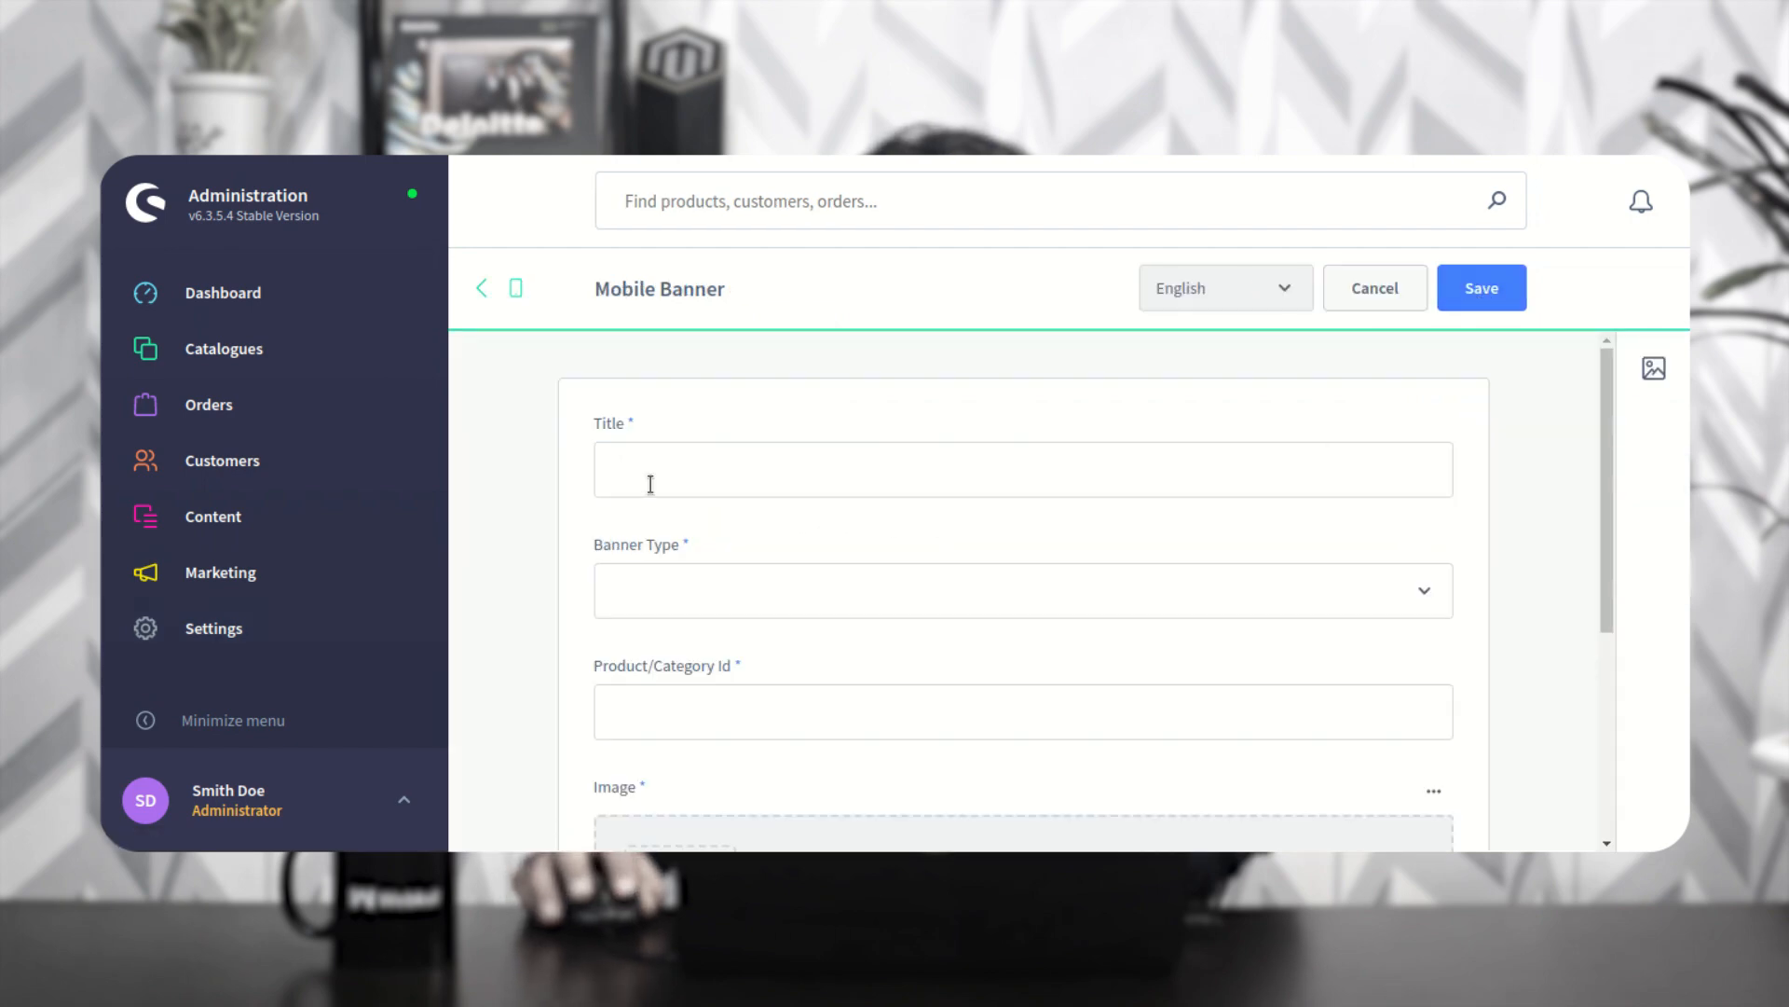
pyautogui.click(662, 601)
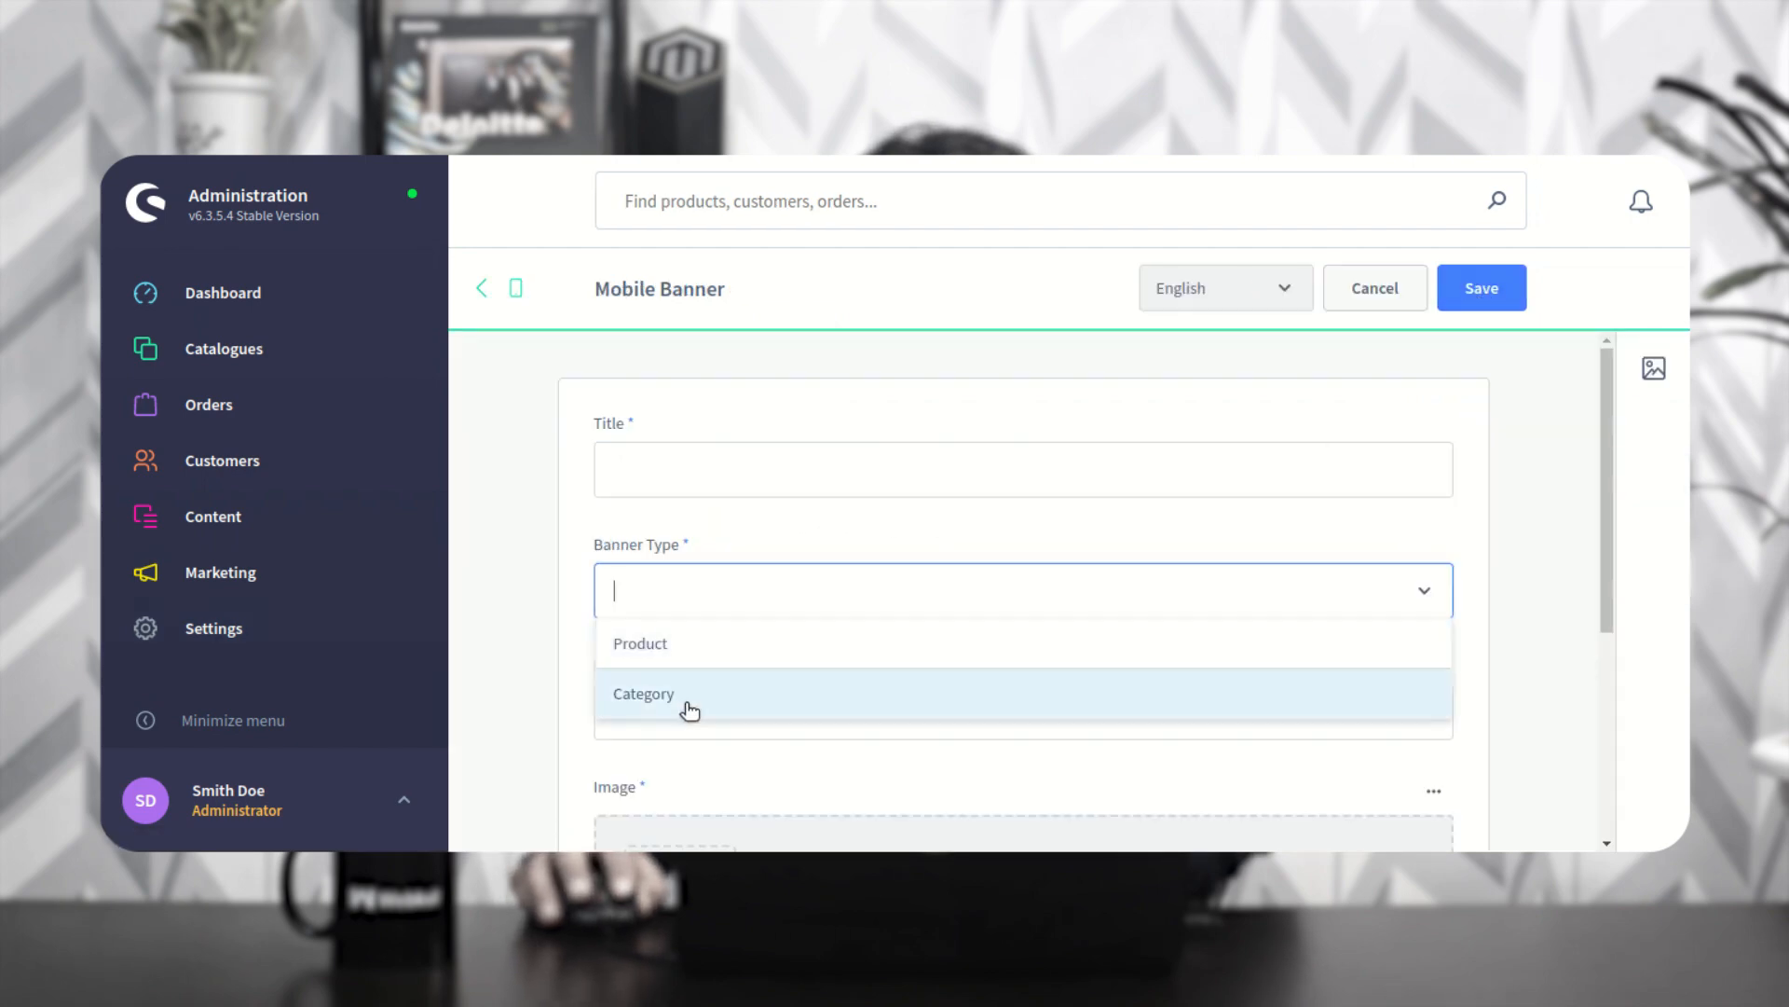
pyautogui.click(583, 673)
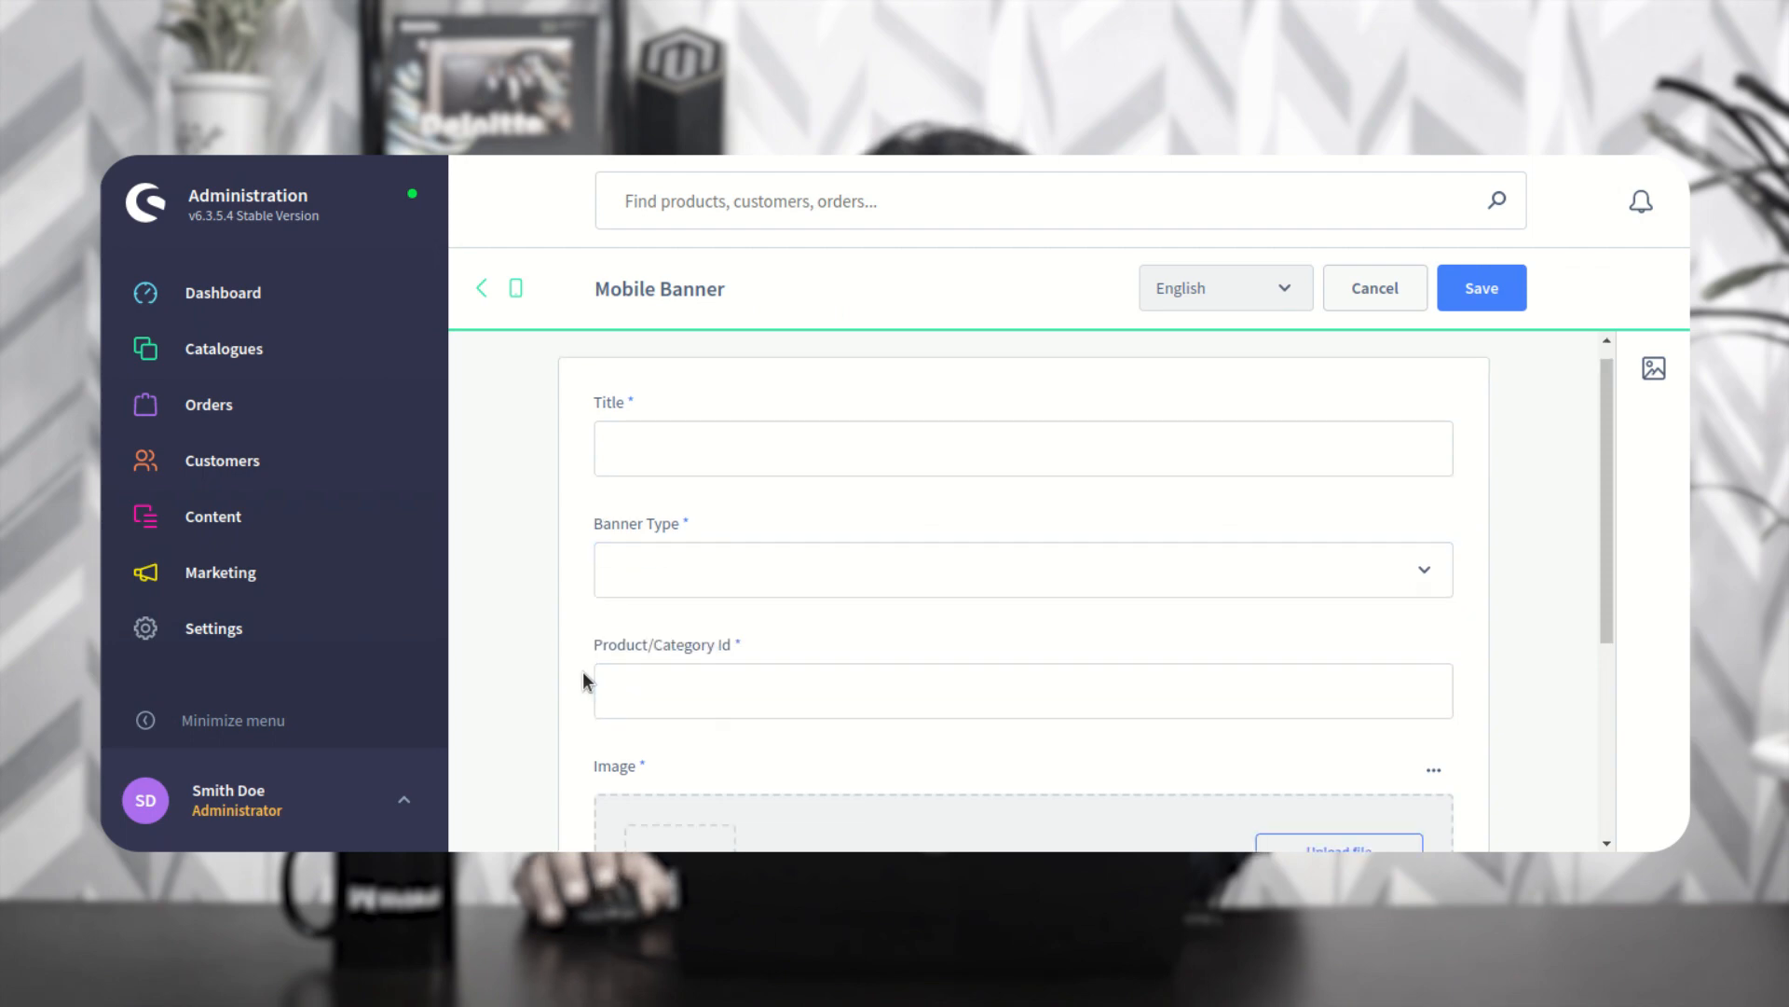
# Step: Enable the new mobile banner's status and return to the mobile banner list without saving the entry
pyautogui.scroll(-1, 596, 657)
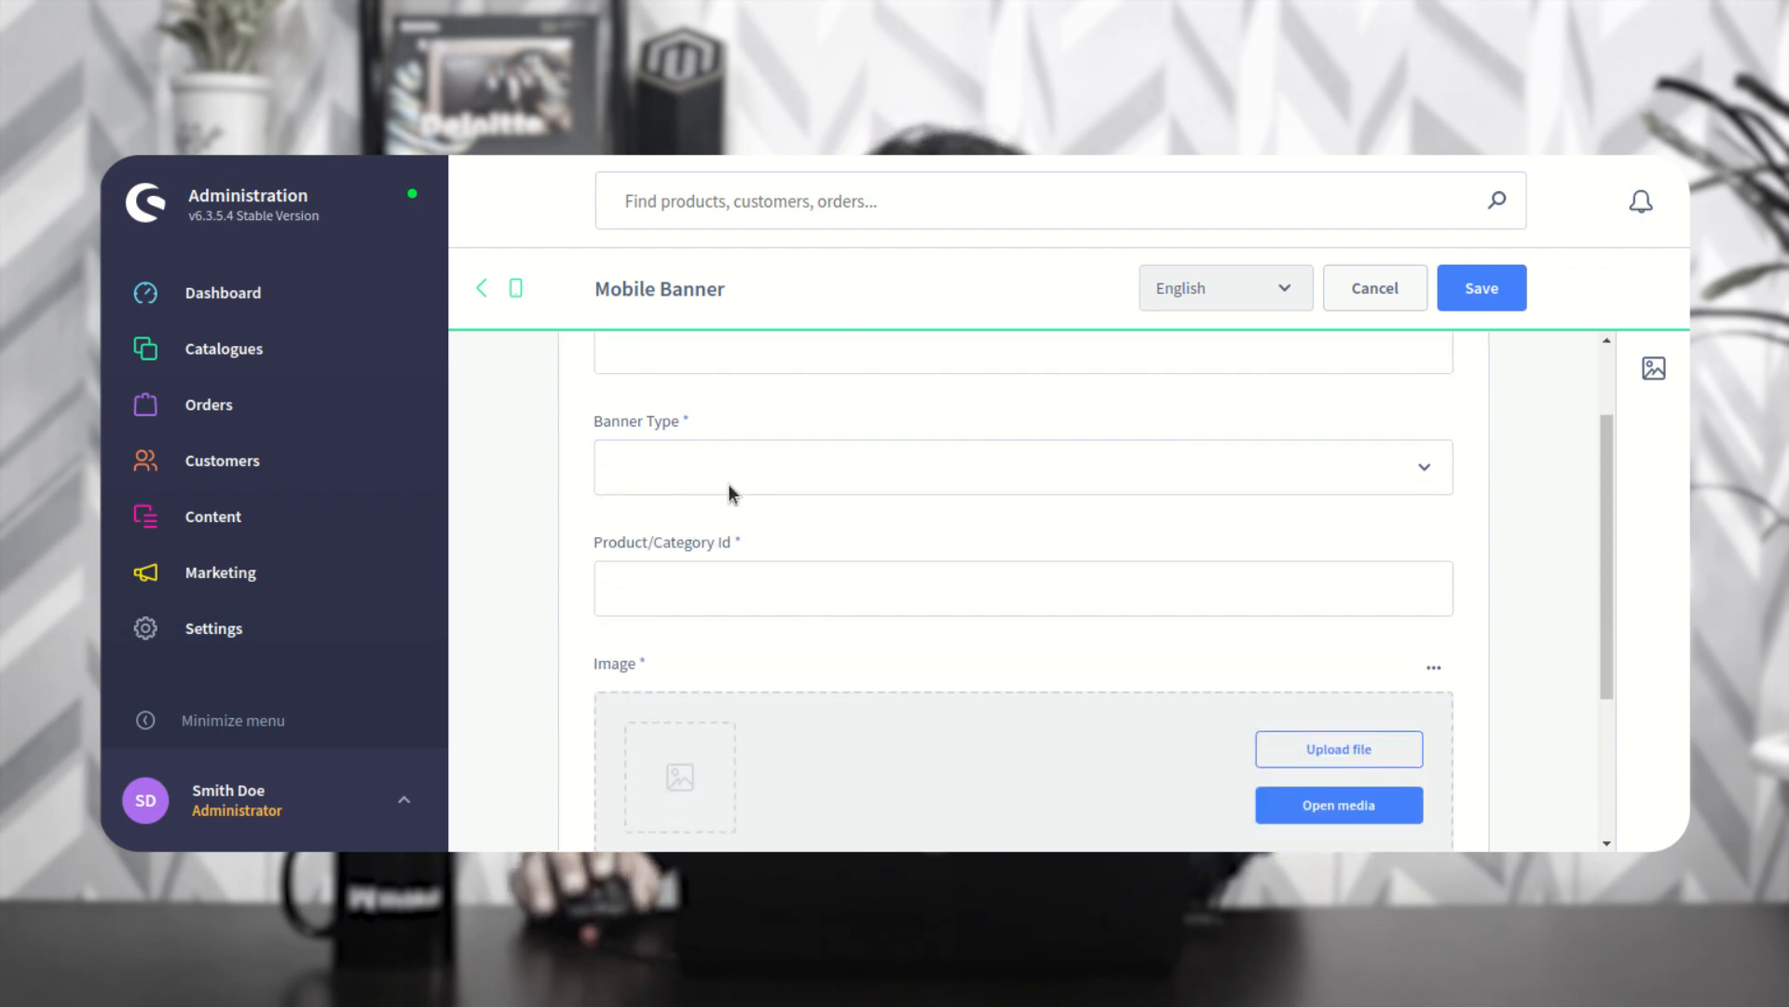
pyautogui.scroll(-1, 681, 555)
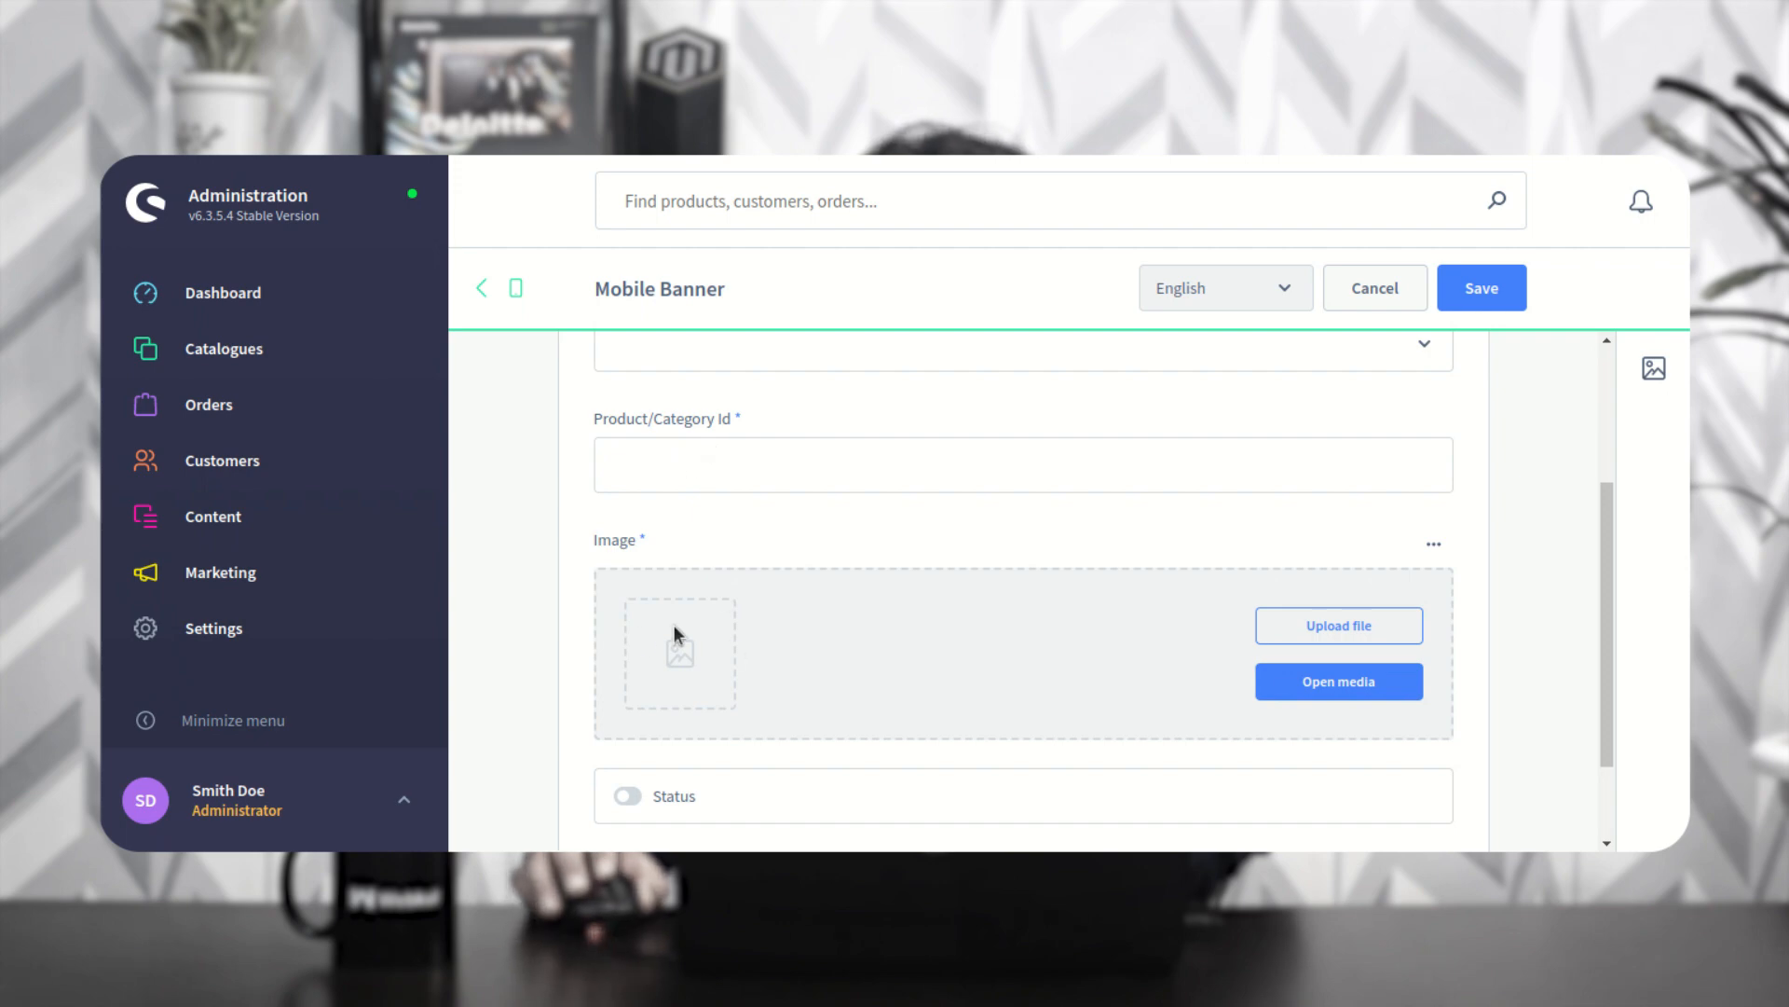
pyautogui.scroll(-1, 648, 625)
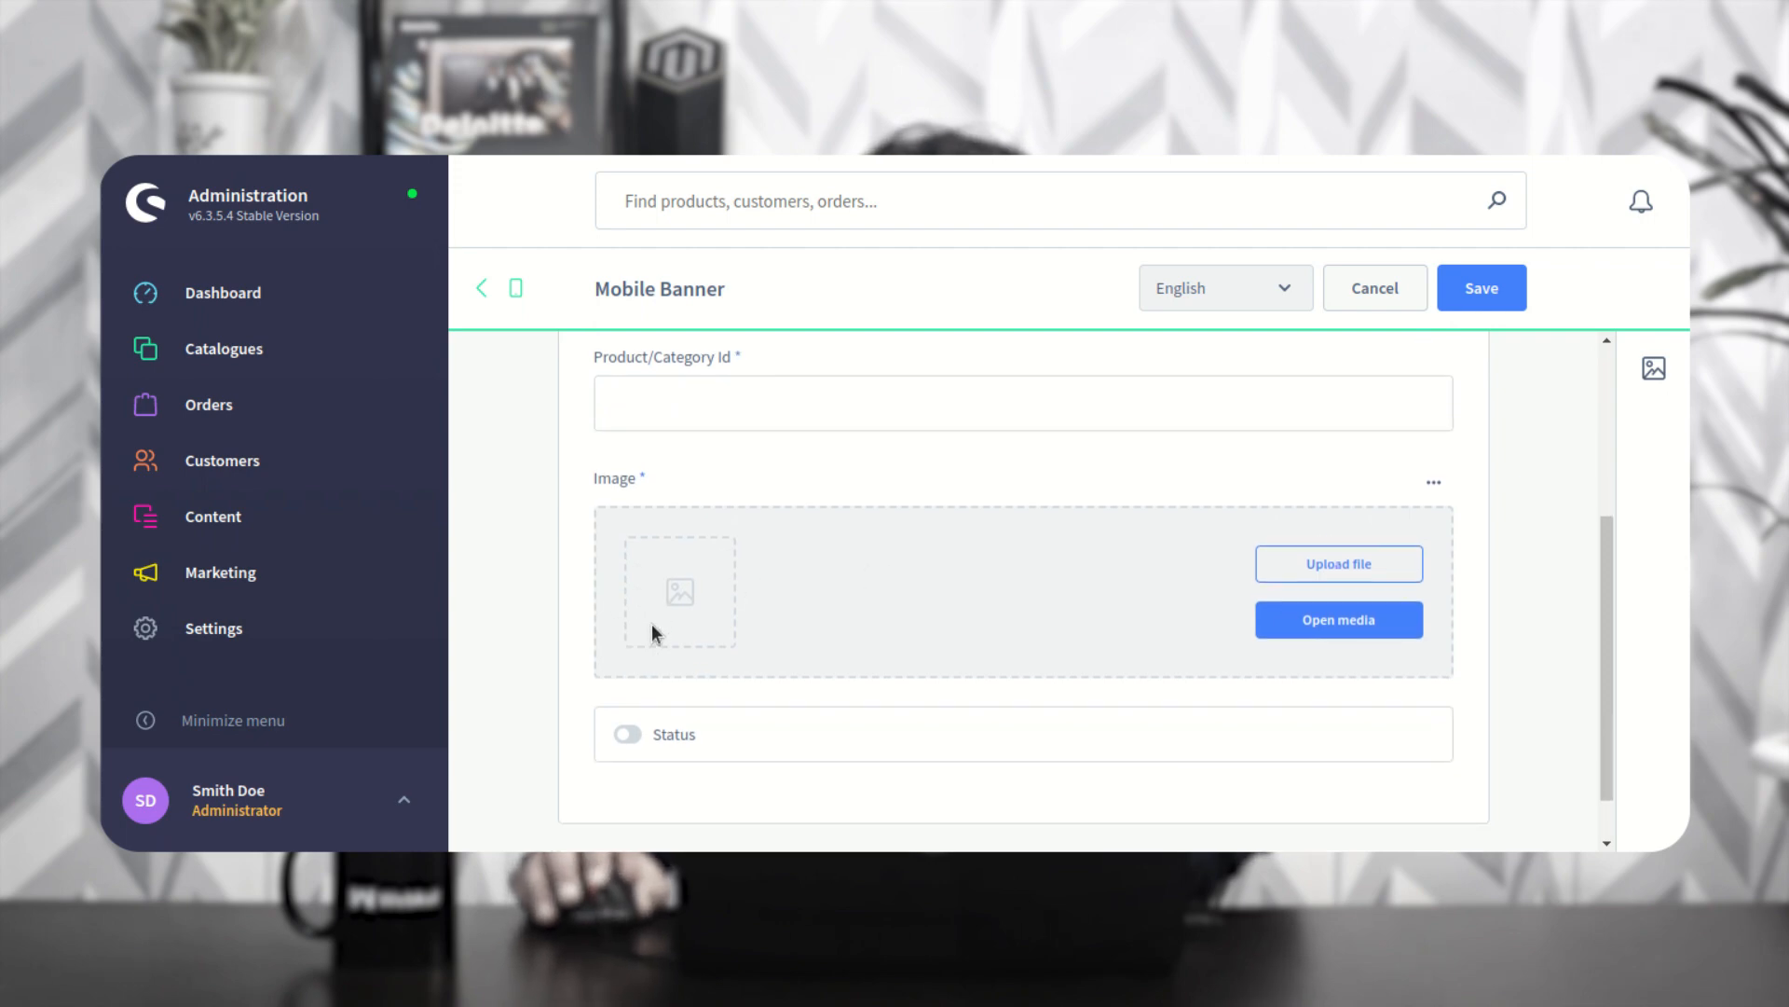
pyautogui.scroll(-1, 718, 573)
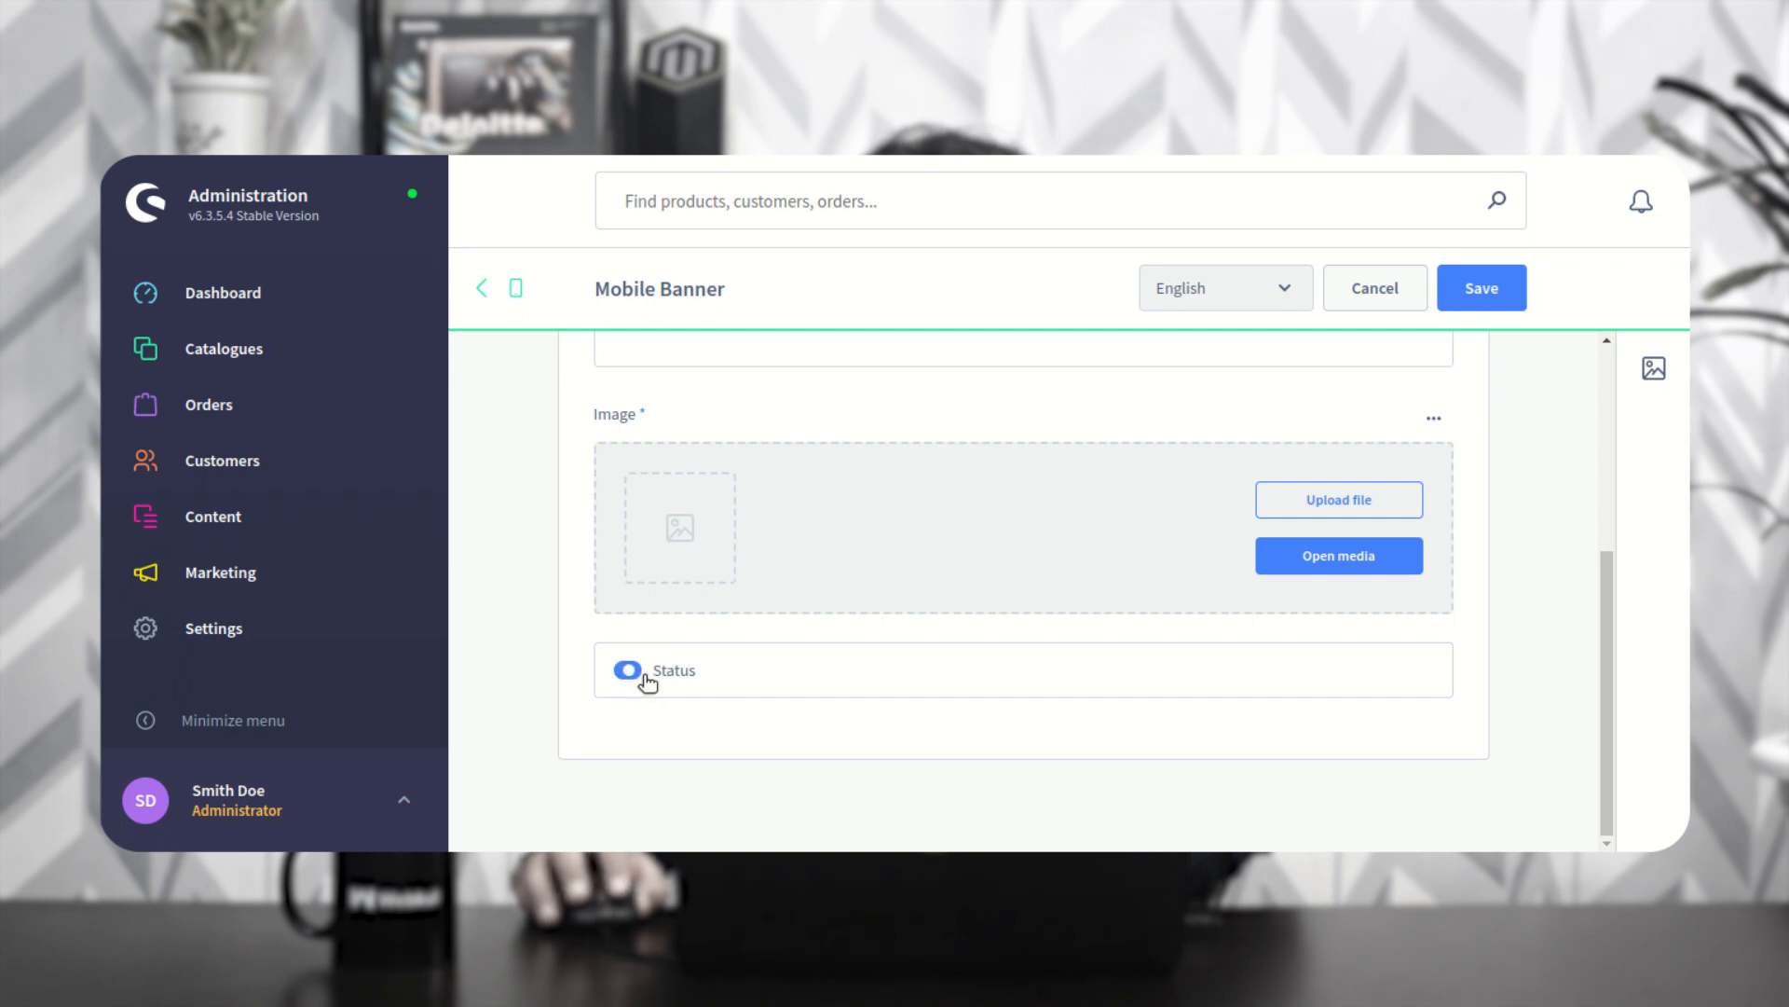
pyautogui.click(1376, 307)
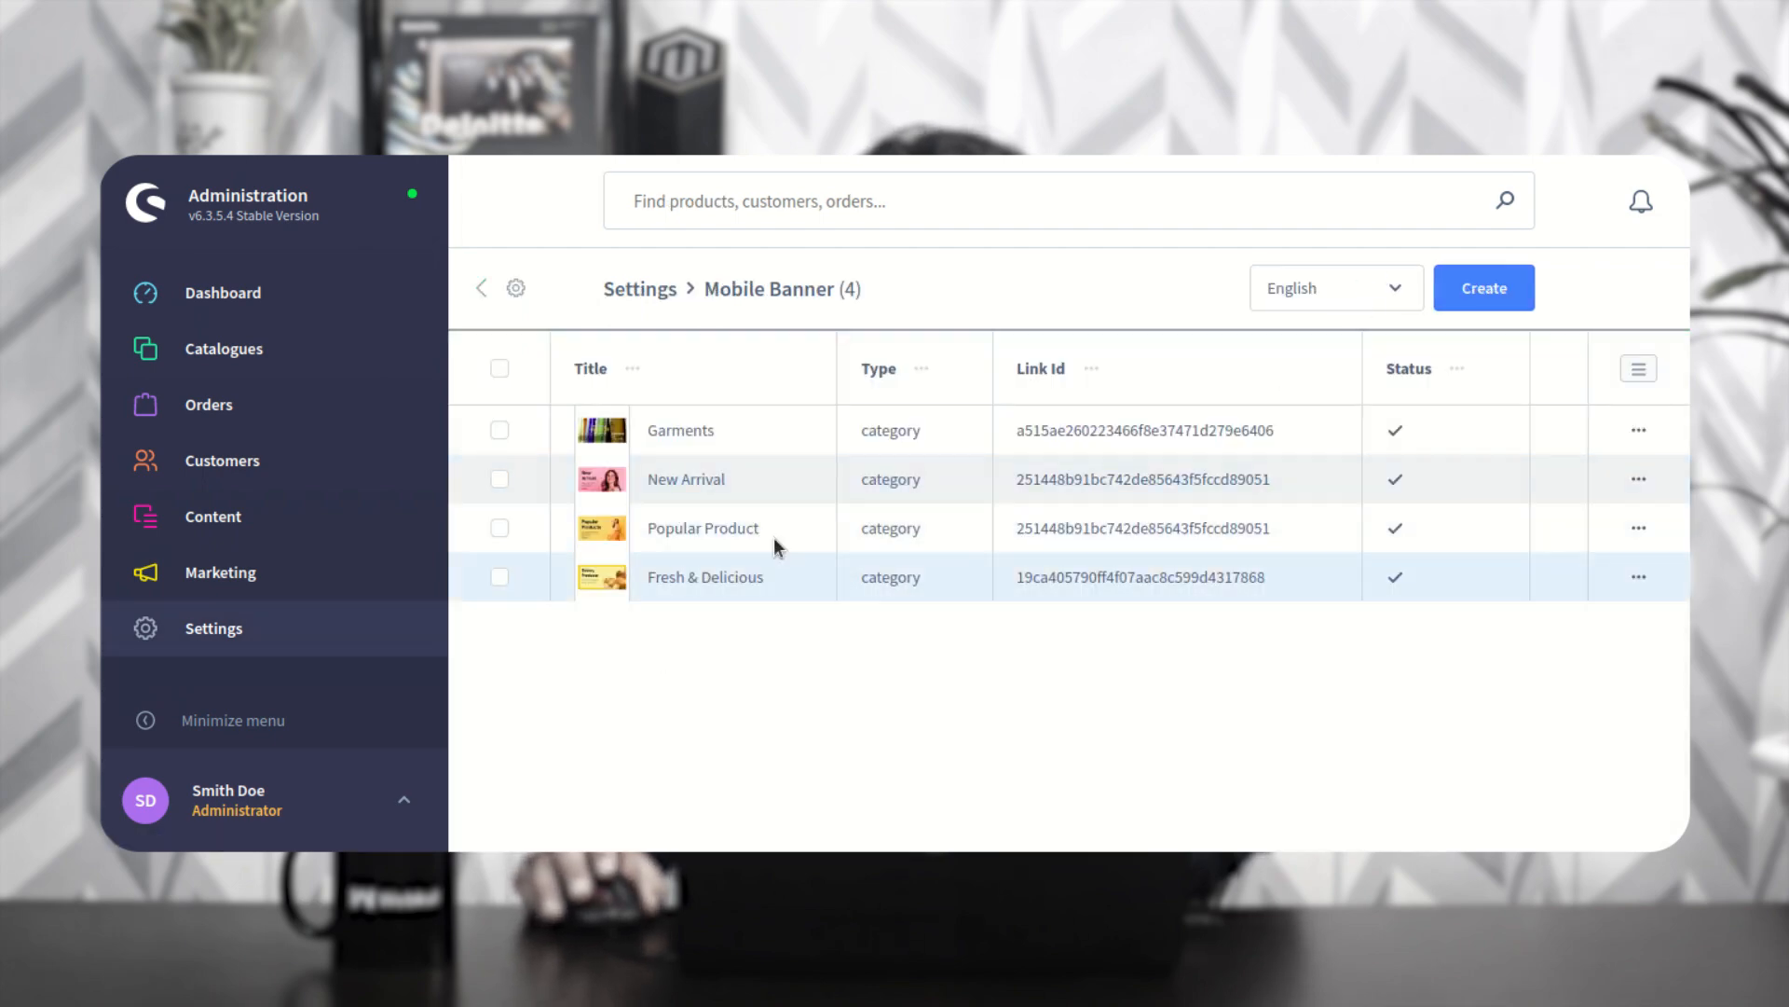
# Step: Return to the plugin settings and open the Mobile Carousel list
pyautogui.click(484, 291)
pyautogui.click(540, 531)
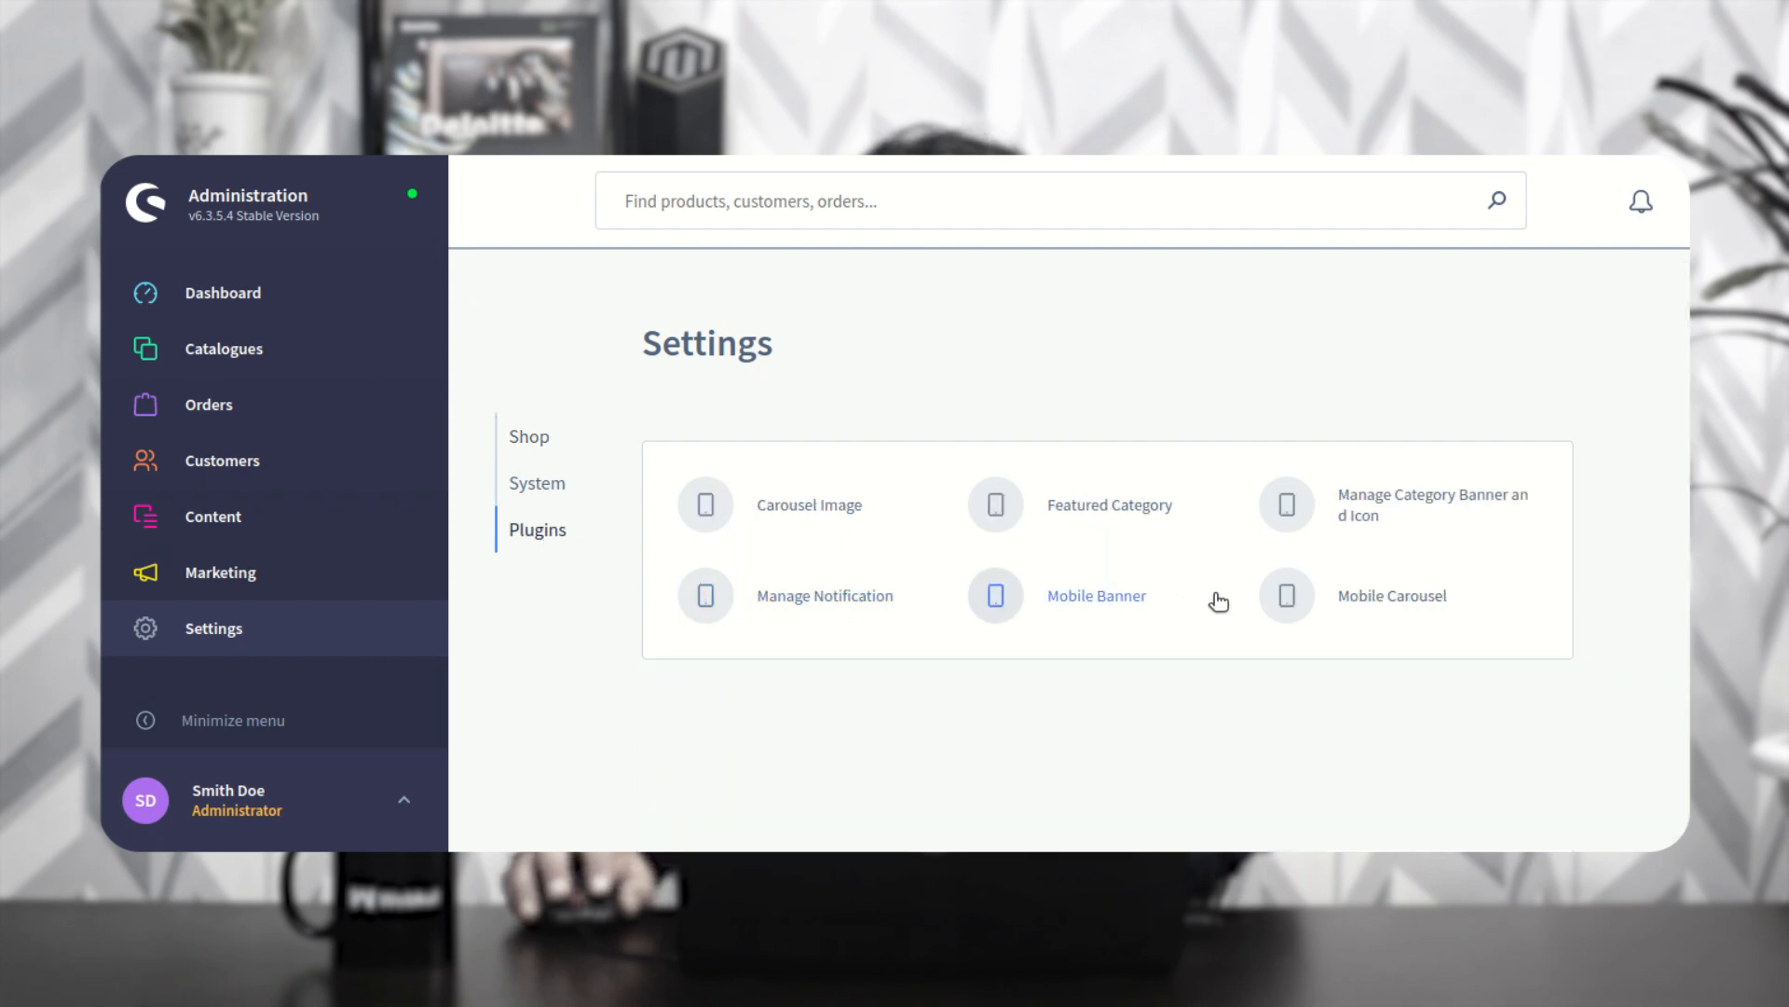
pyautogui.click(1385, 608)
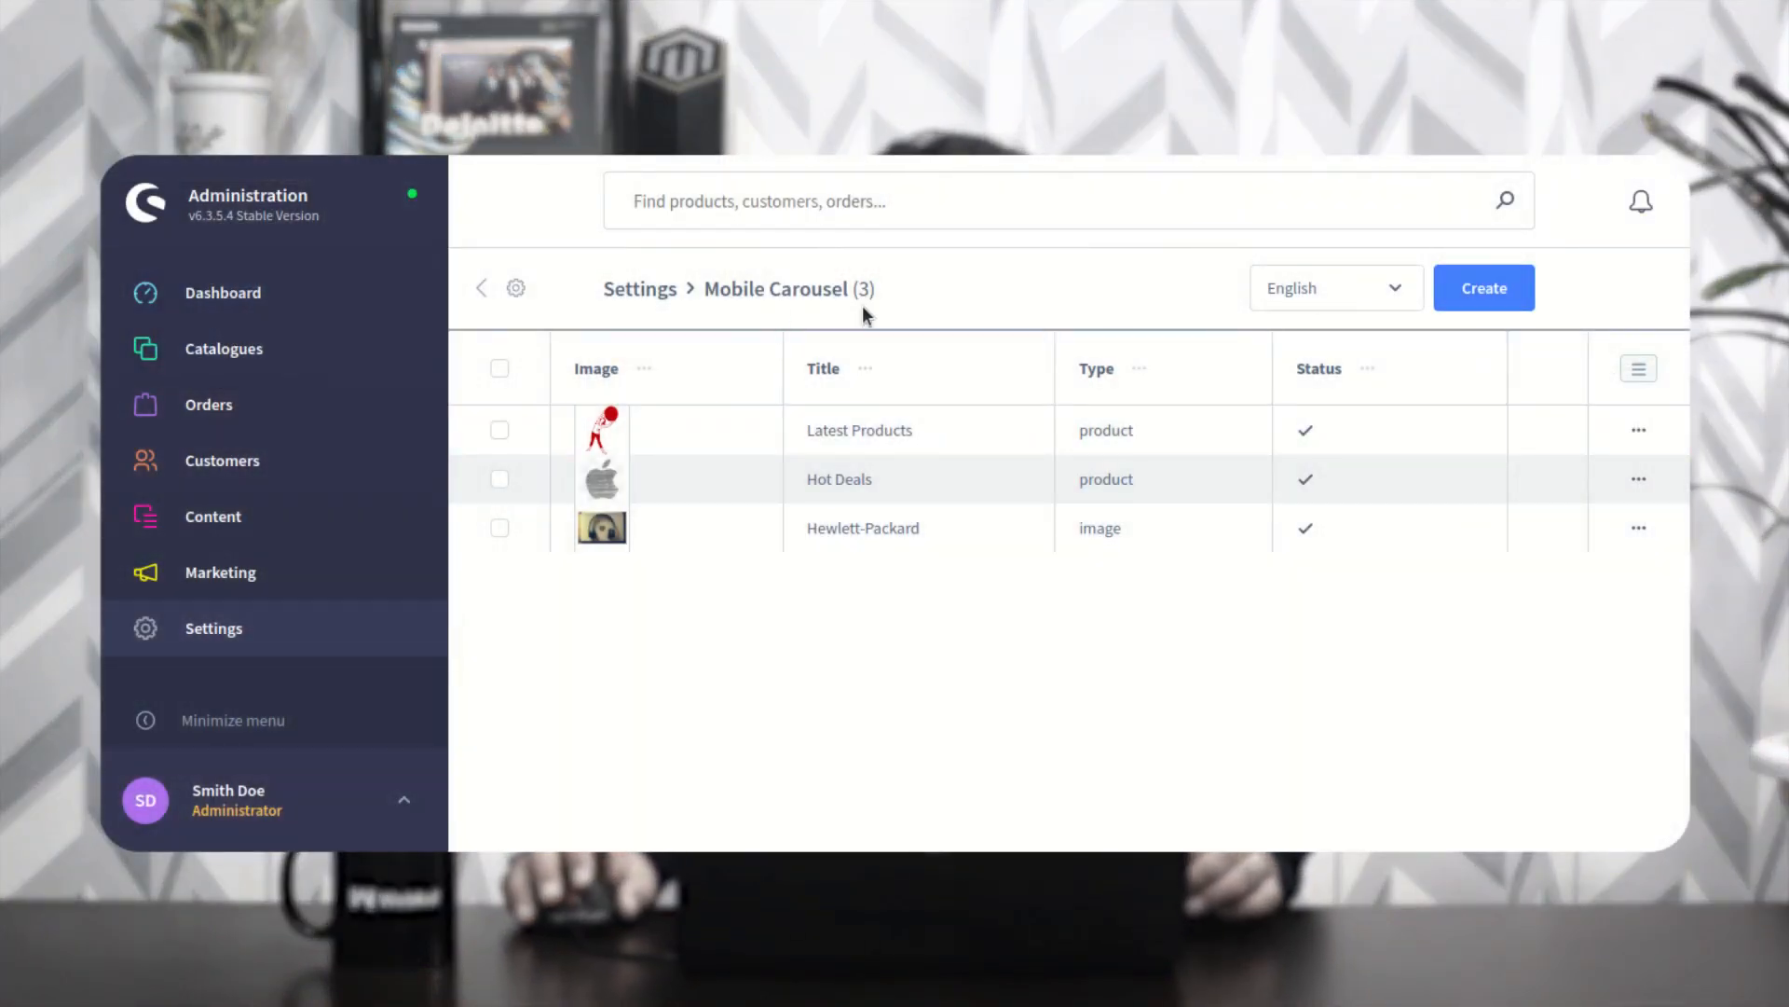
# Step: Start a new mobile carousel and review its form fields from Title to Status, including the available carousel types
pyautogui.click(1504, 298)
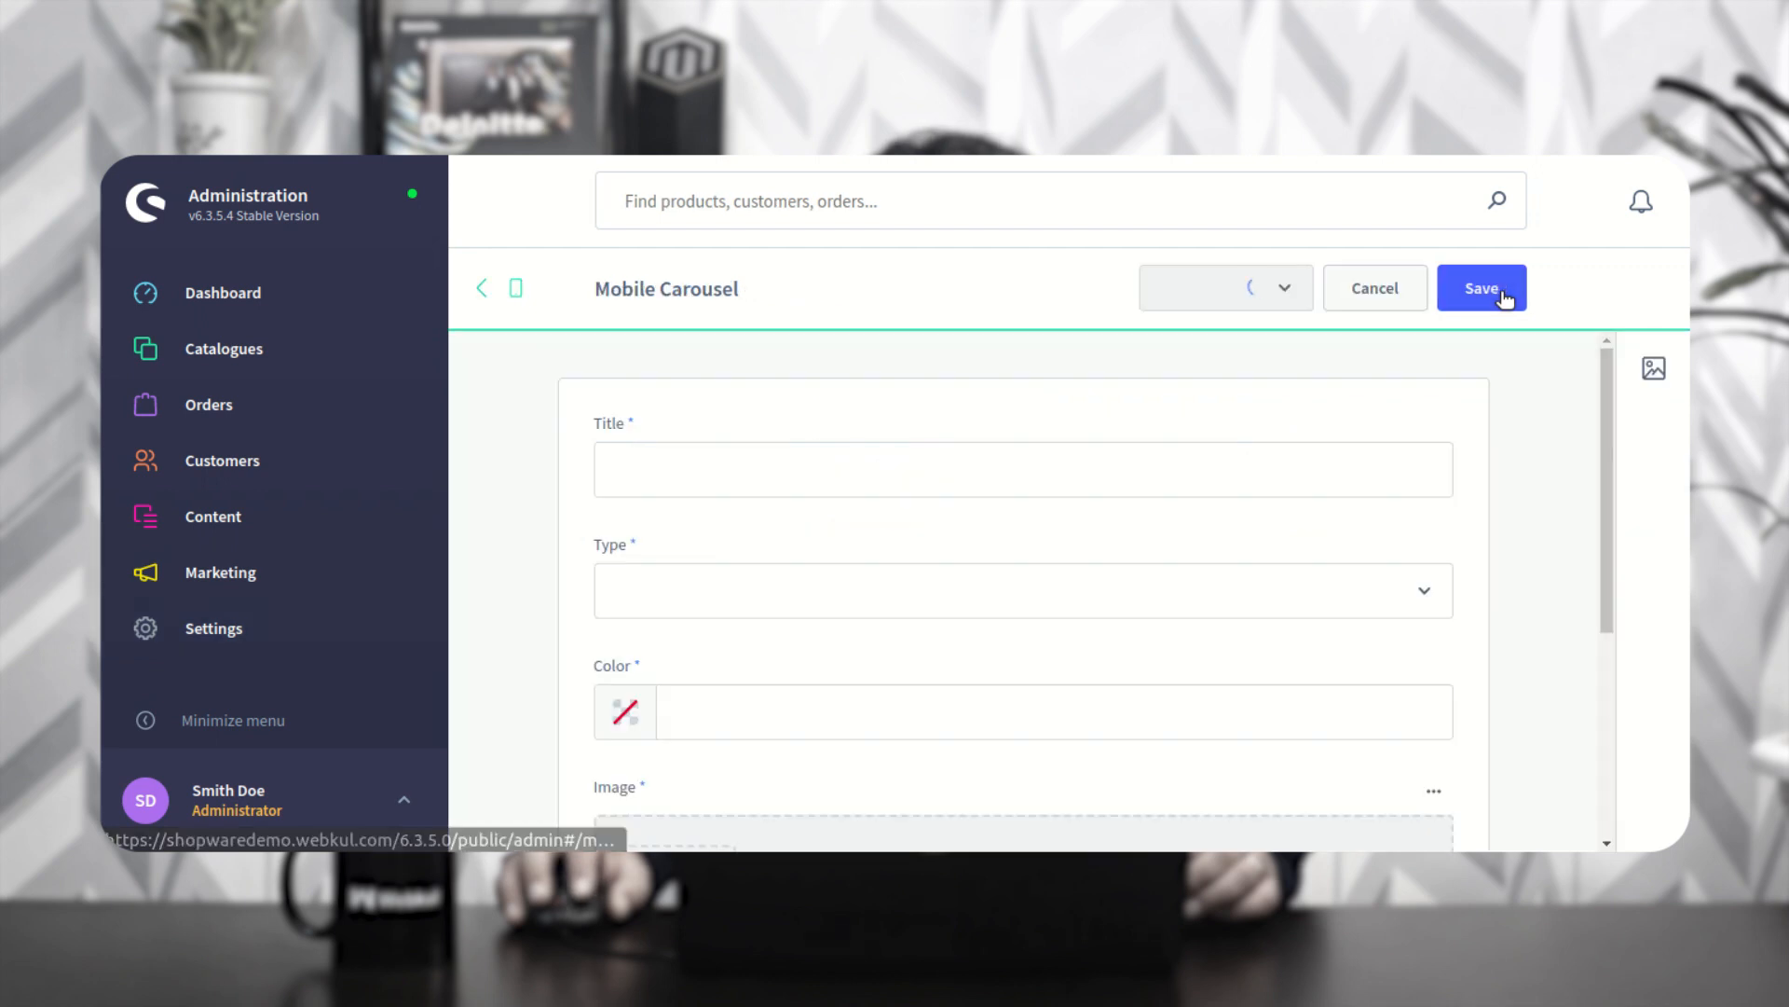
pyautogui.scroll(-2, 852, 468)
pyautogui.scroll(2, 843, 467)
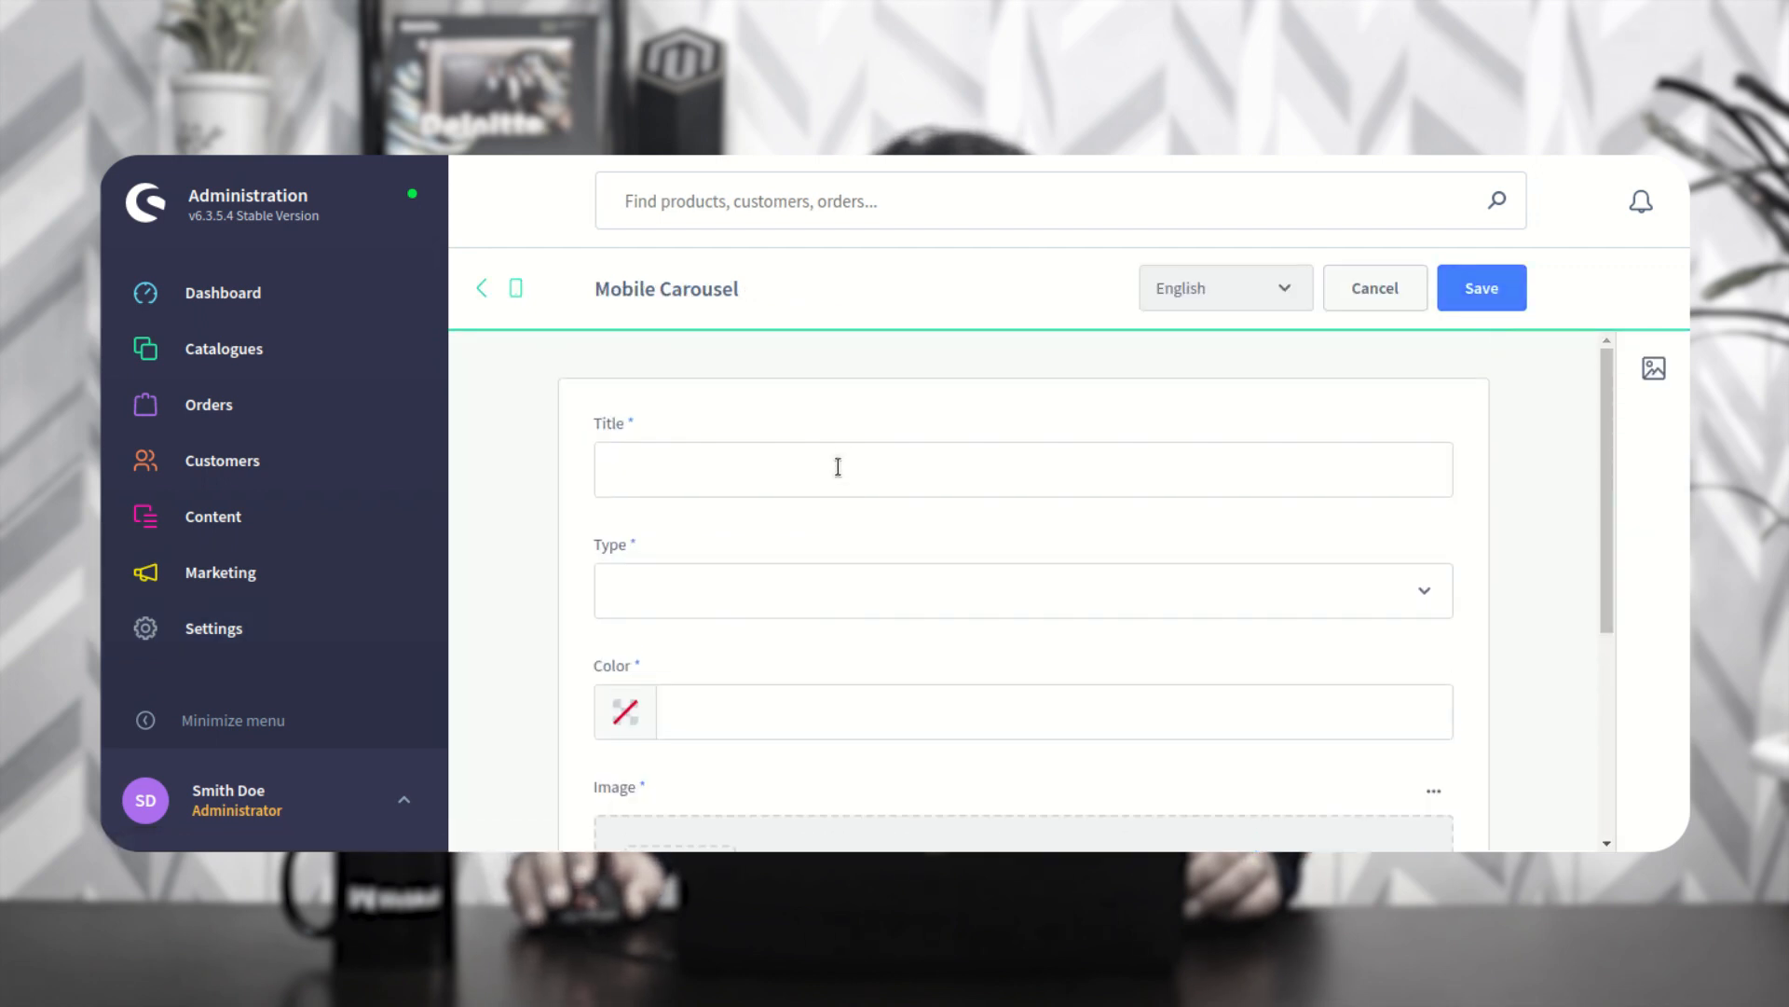
pyautogui.scroll(-2, 727, 606)
pyautogui.click(723, 477)
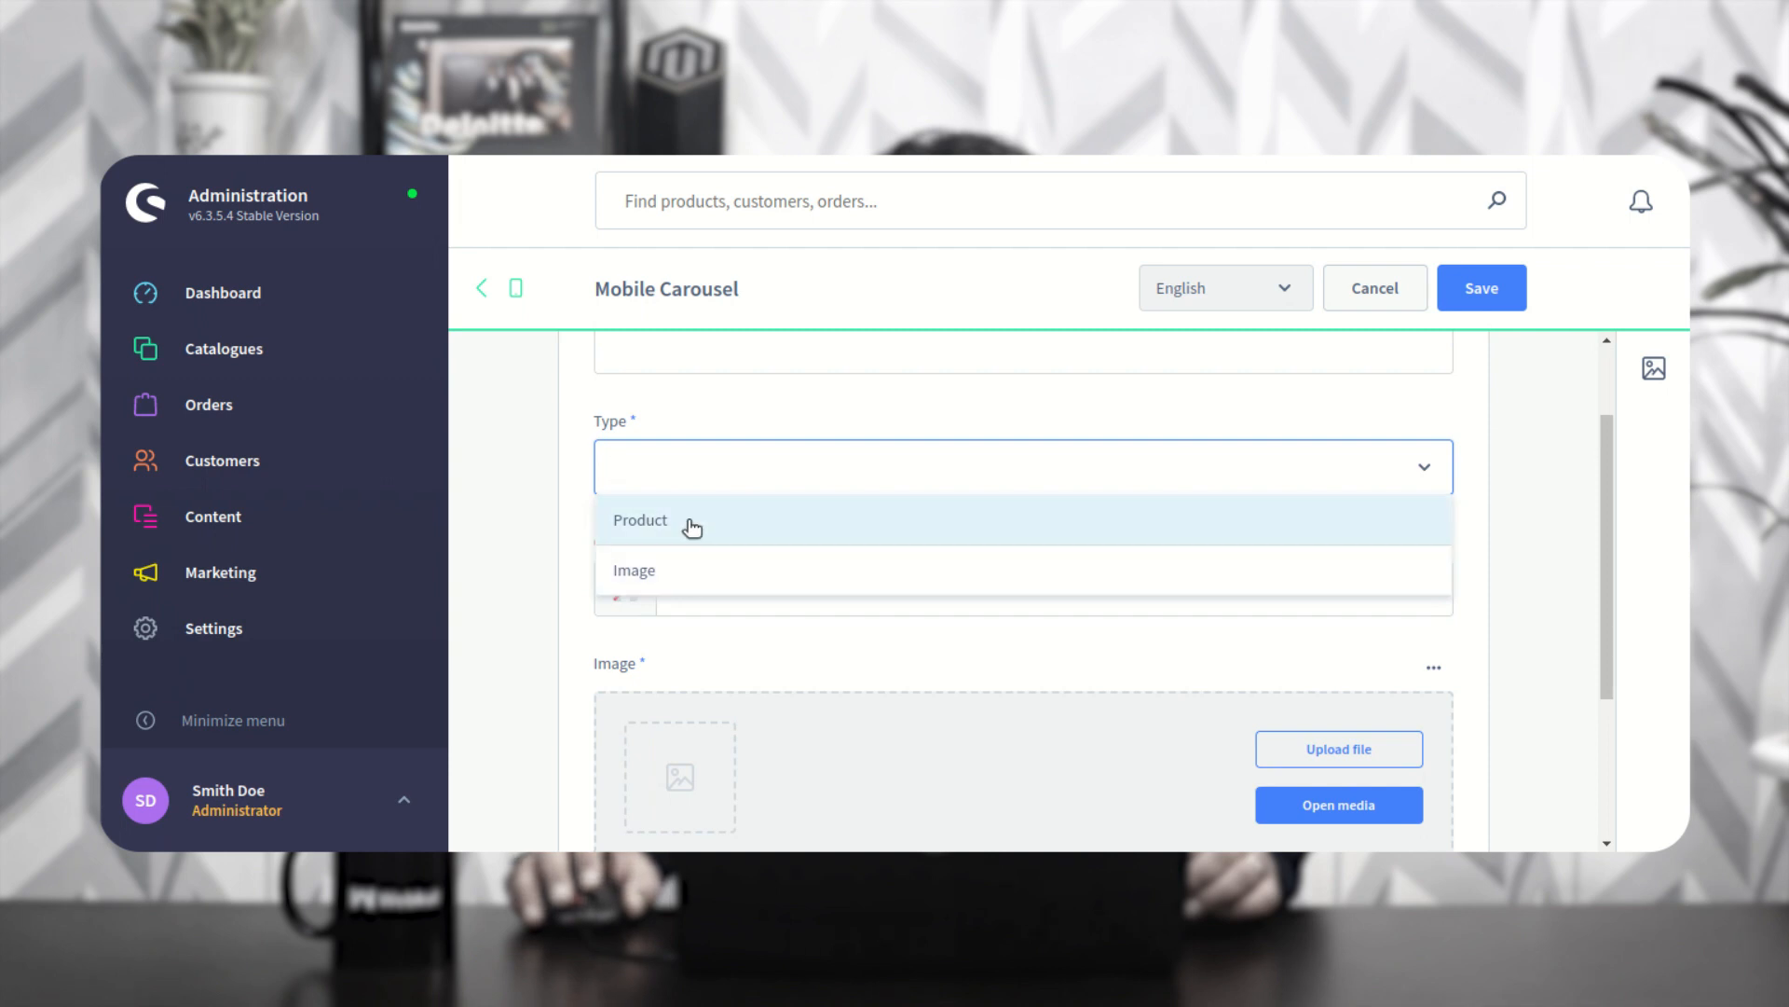
pyautogui.click(529, 555)
pyautogui.scroll(-3, 643, 589)
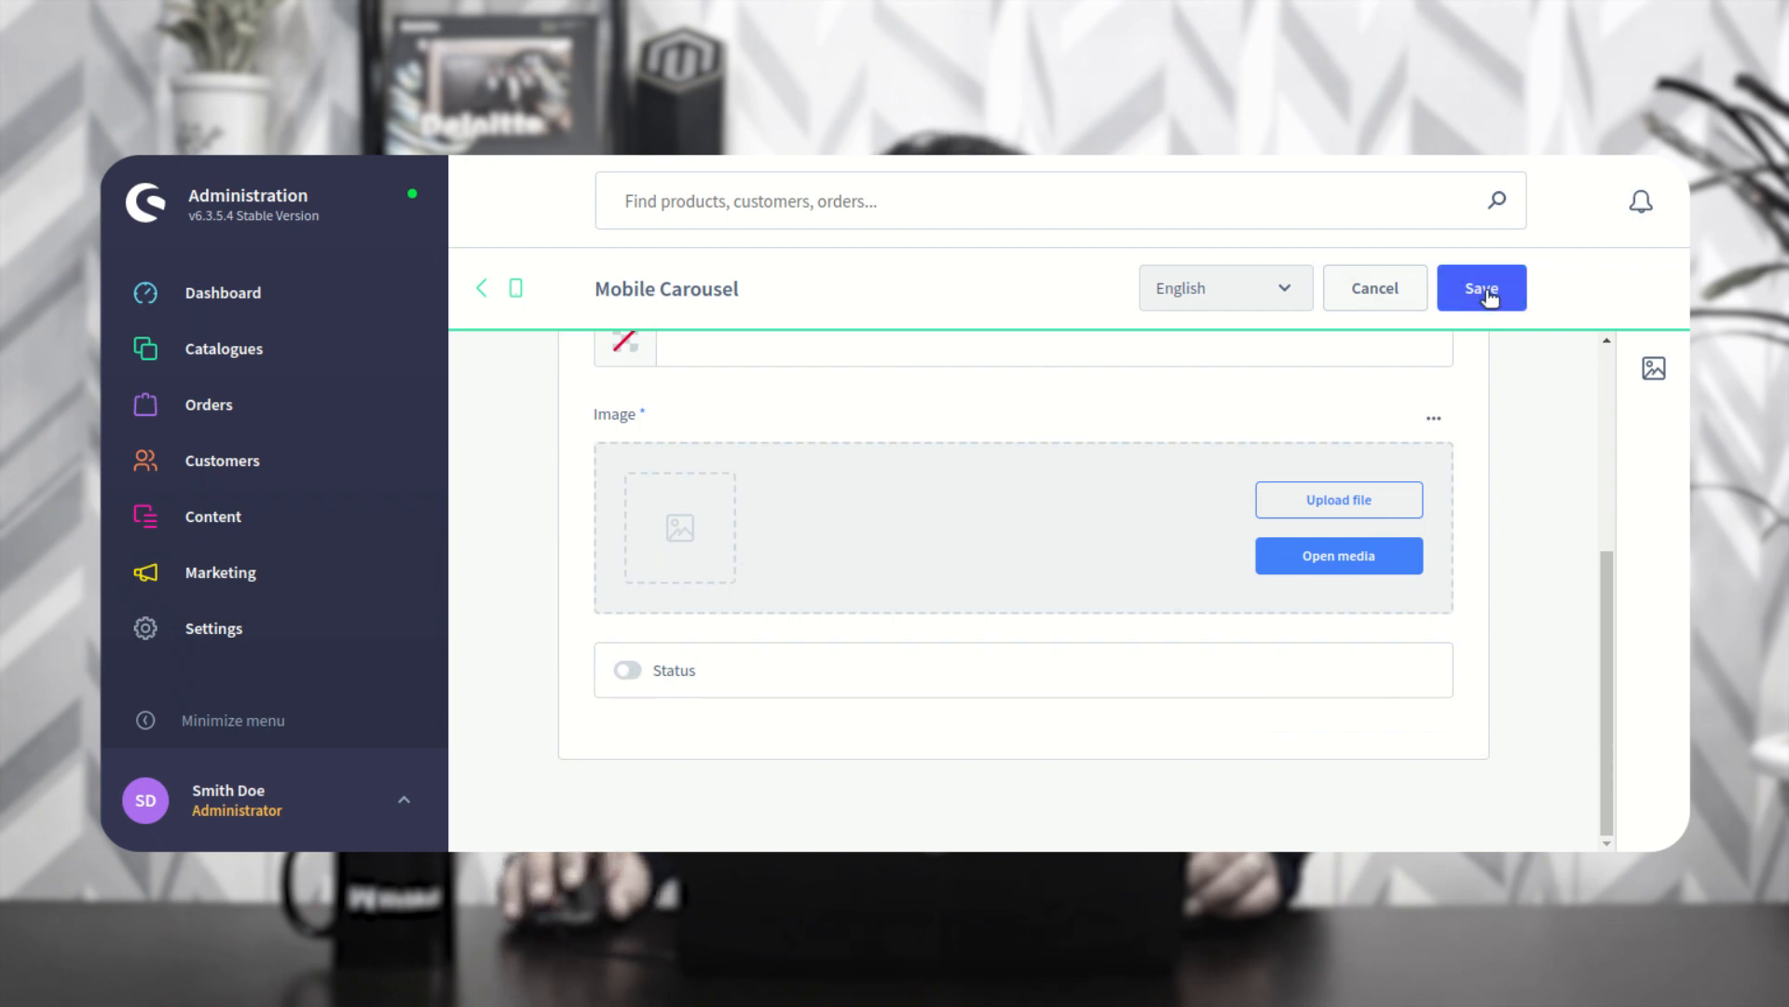
# Step: Discard the new mobile carousel and open the product assignments of the Latest Products carousel
pyautogui.click(1385, 293)
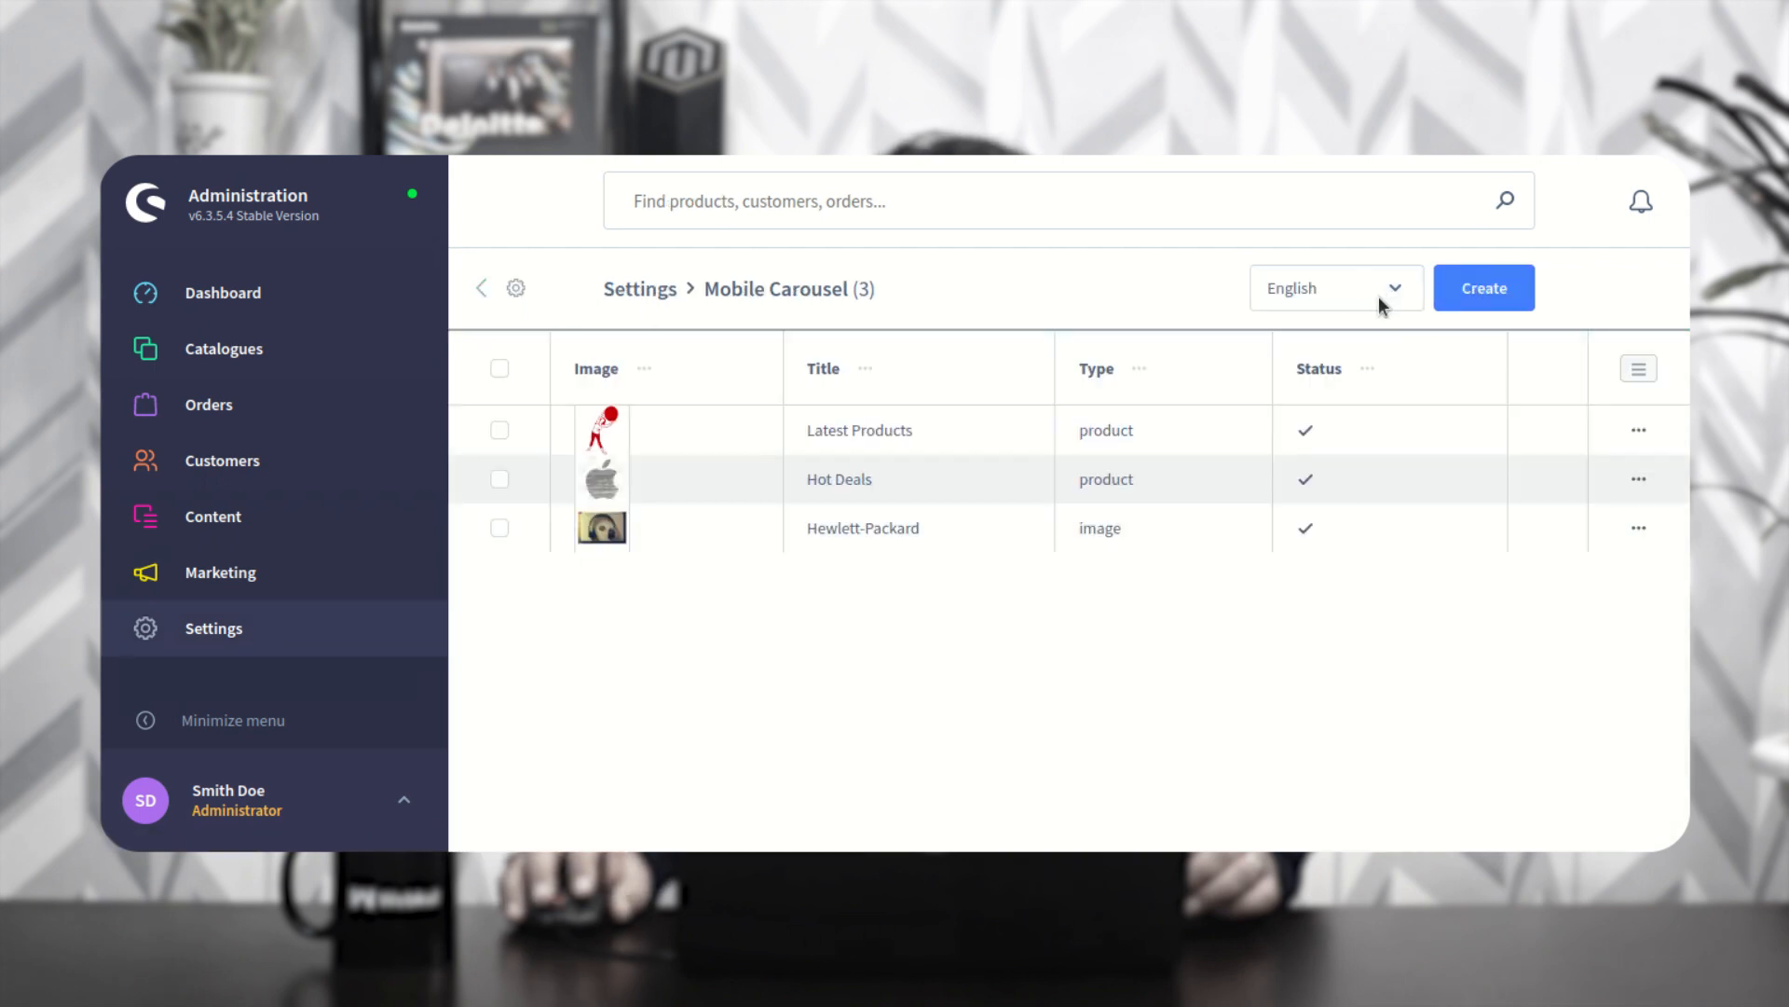
pyautogui.click(1640, 433)
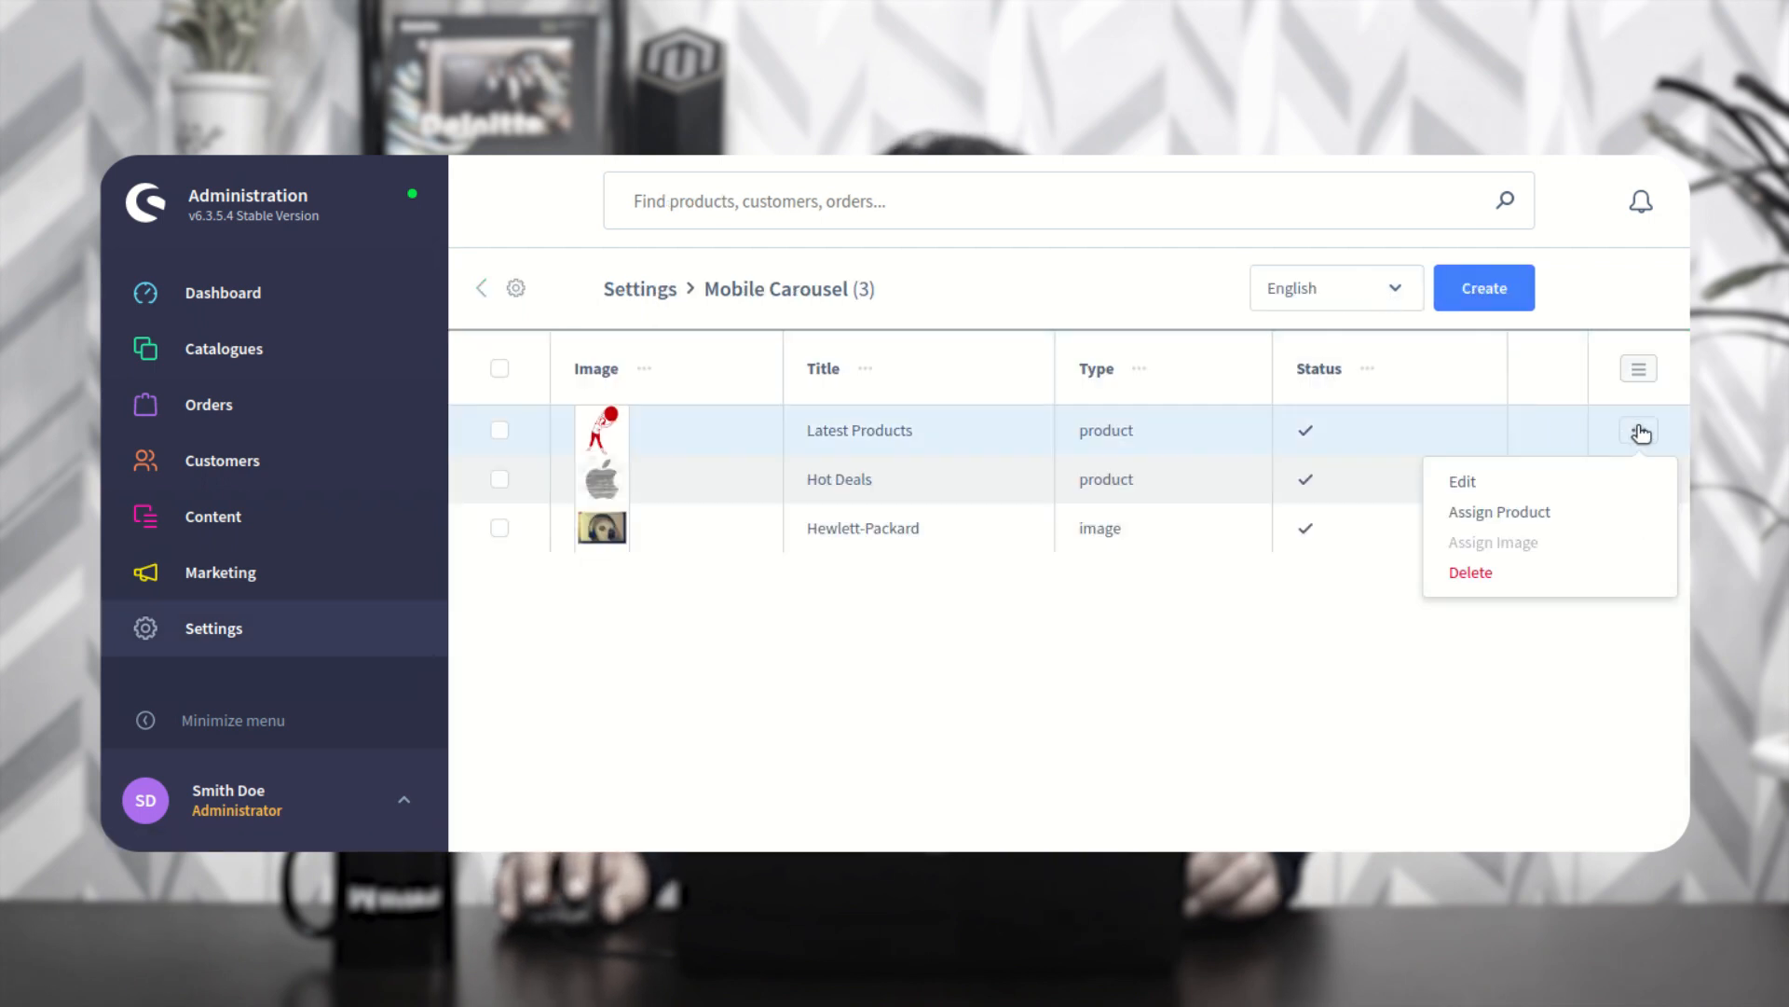
pyautogui.click(1536, 517)
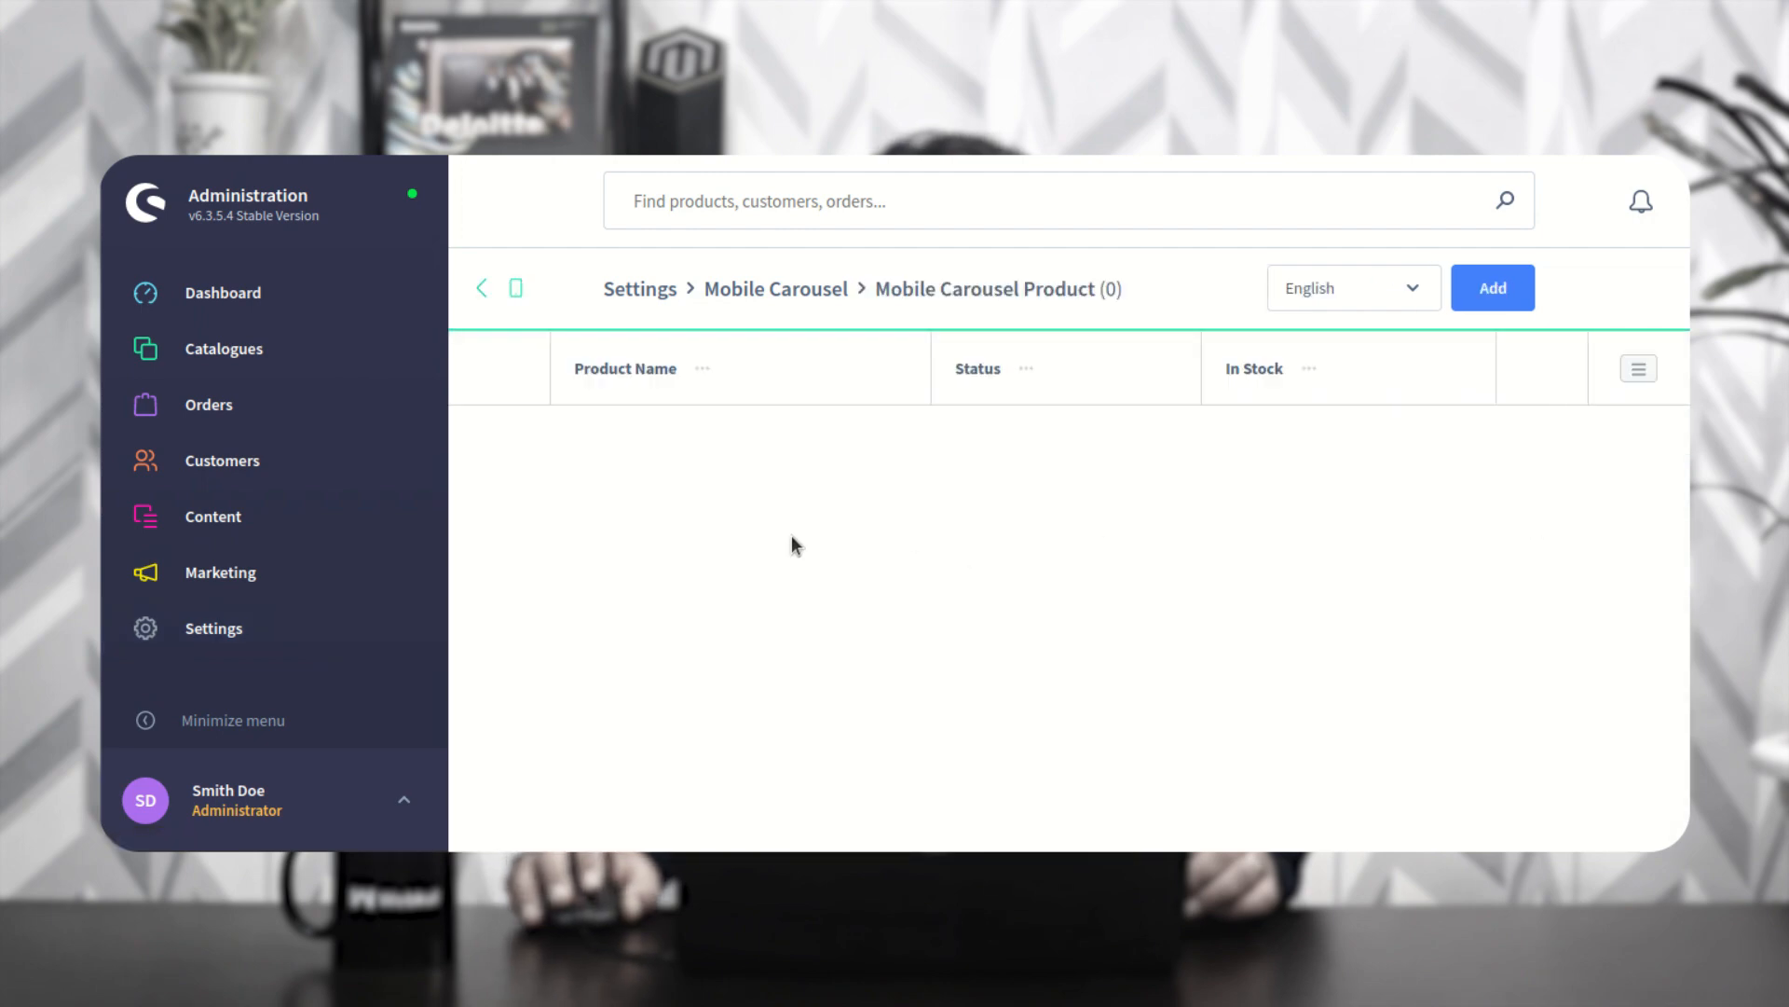
# Step: Assign the product Apple to the Latest Products carousel, save it and return to the carousel list
pyautogui.click(1514, 291)
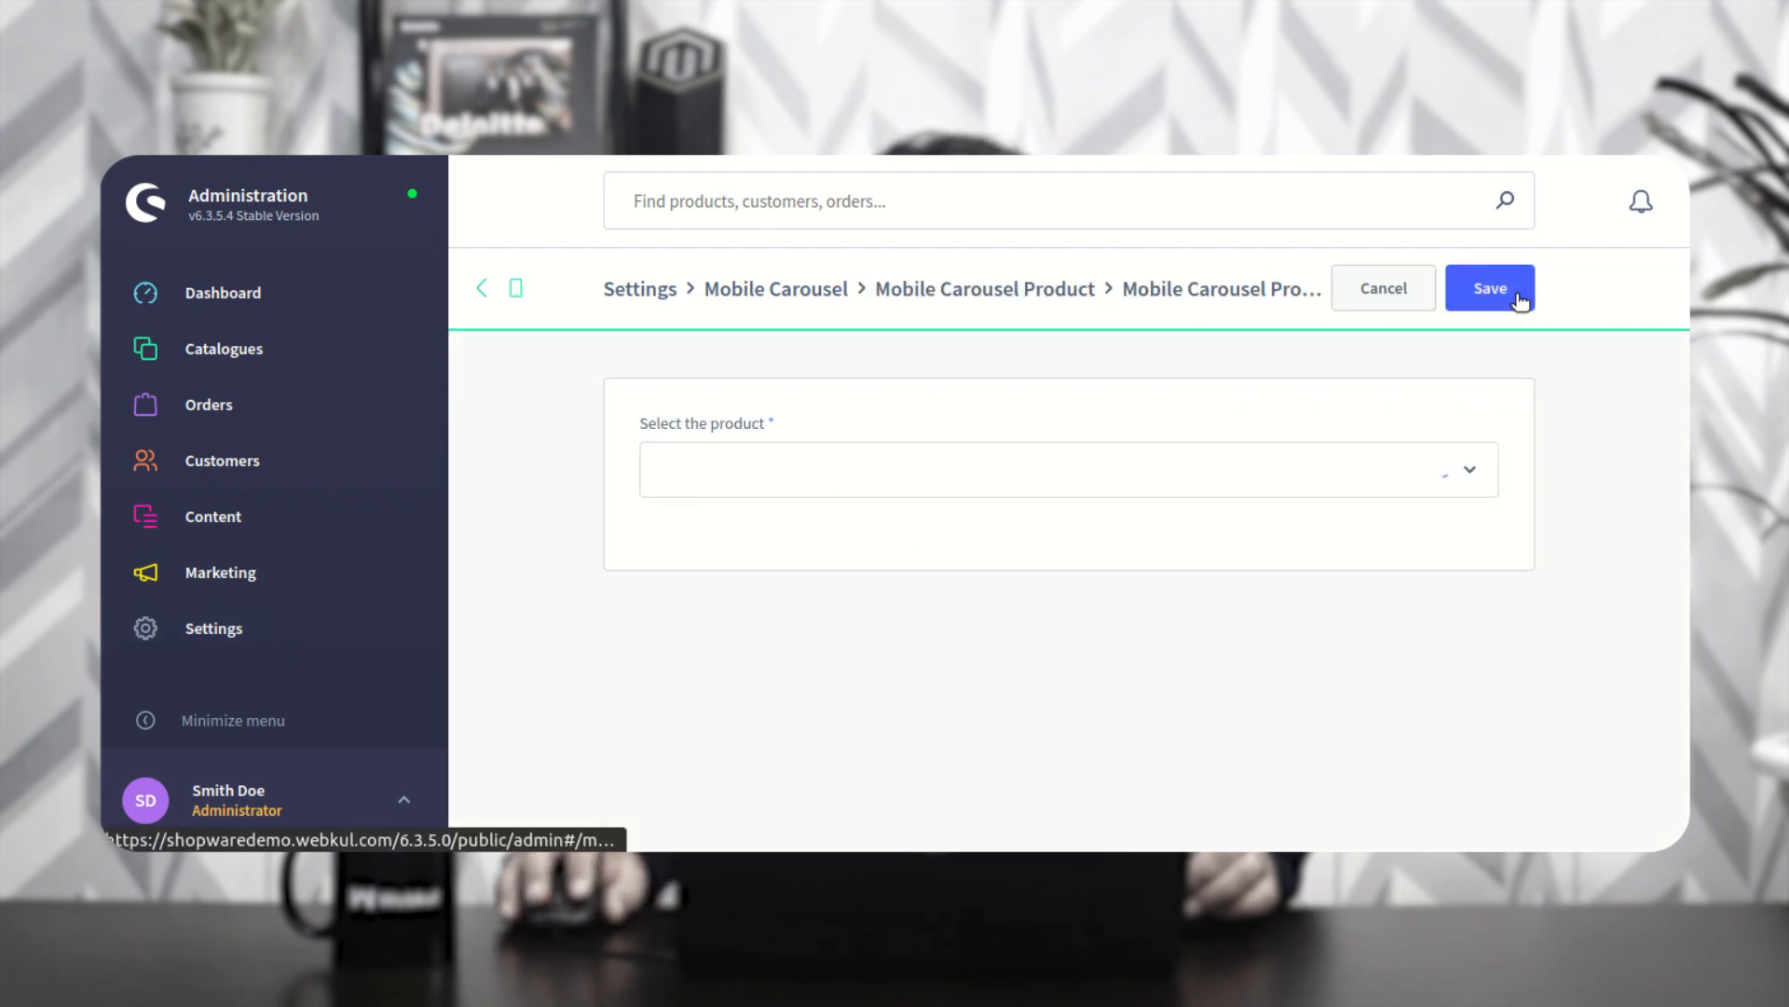
pyautogui.click(1043, 464)
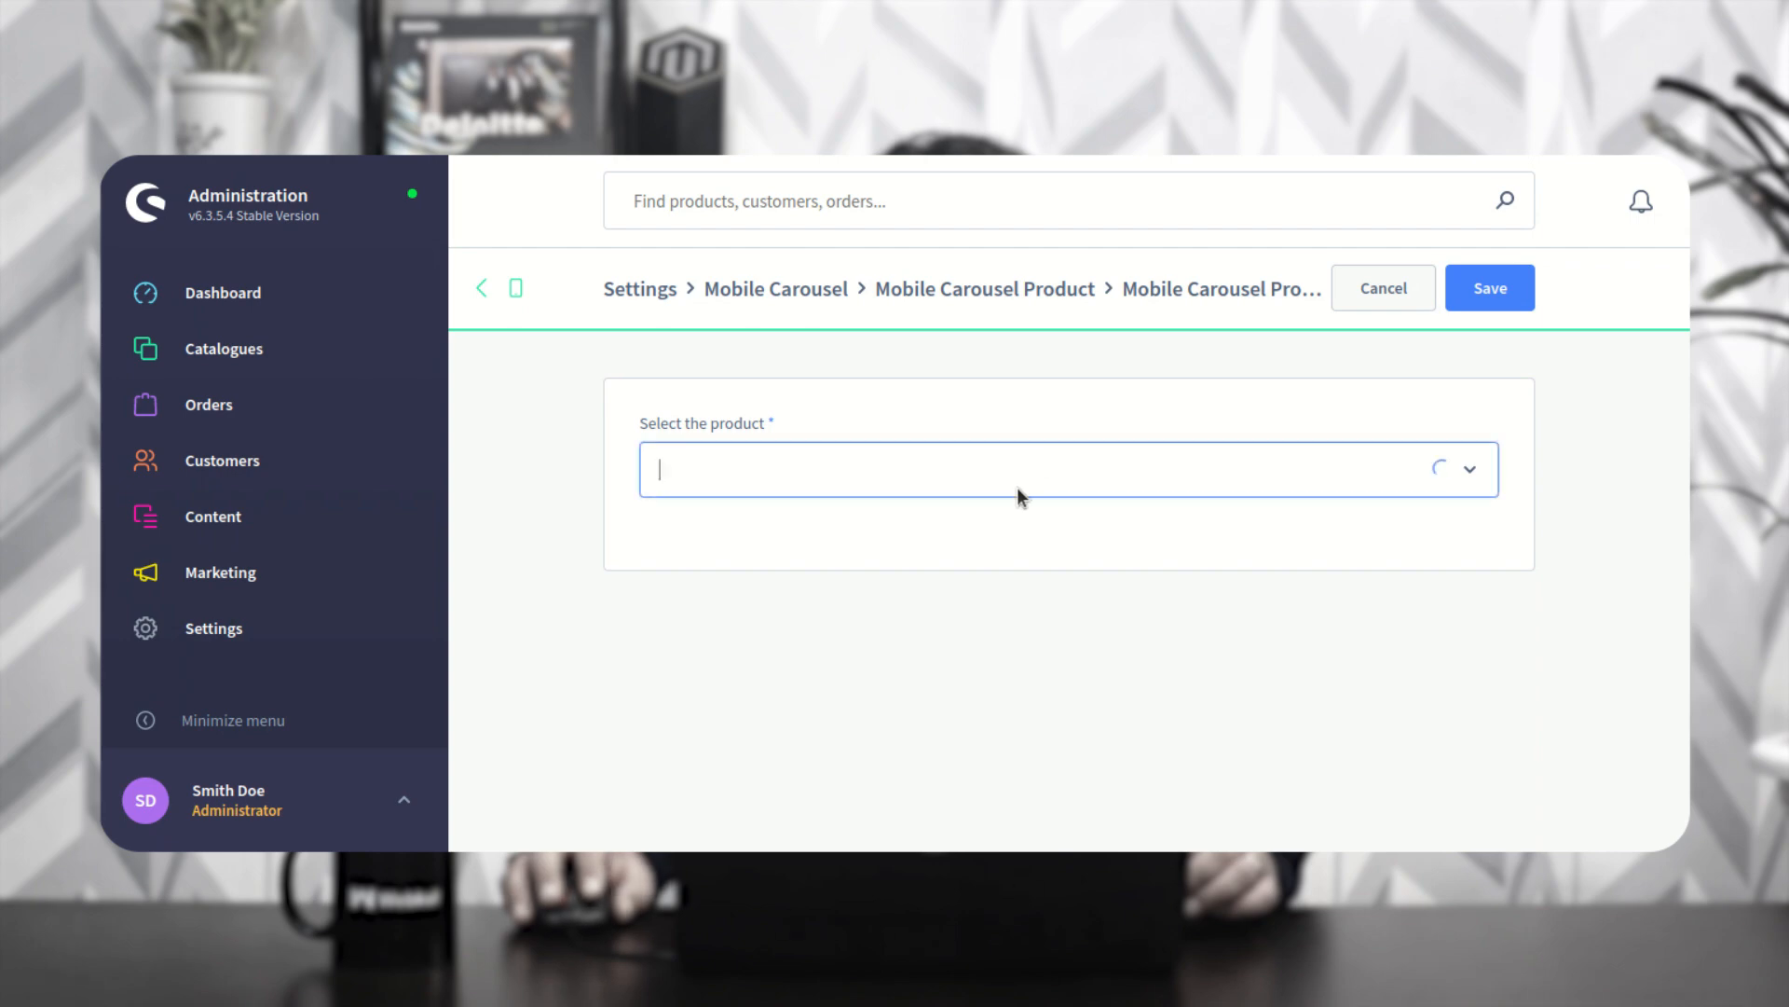
pyautogui.click(712, 591)
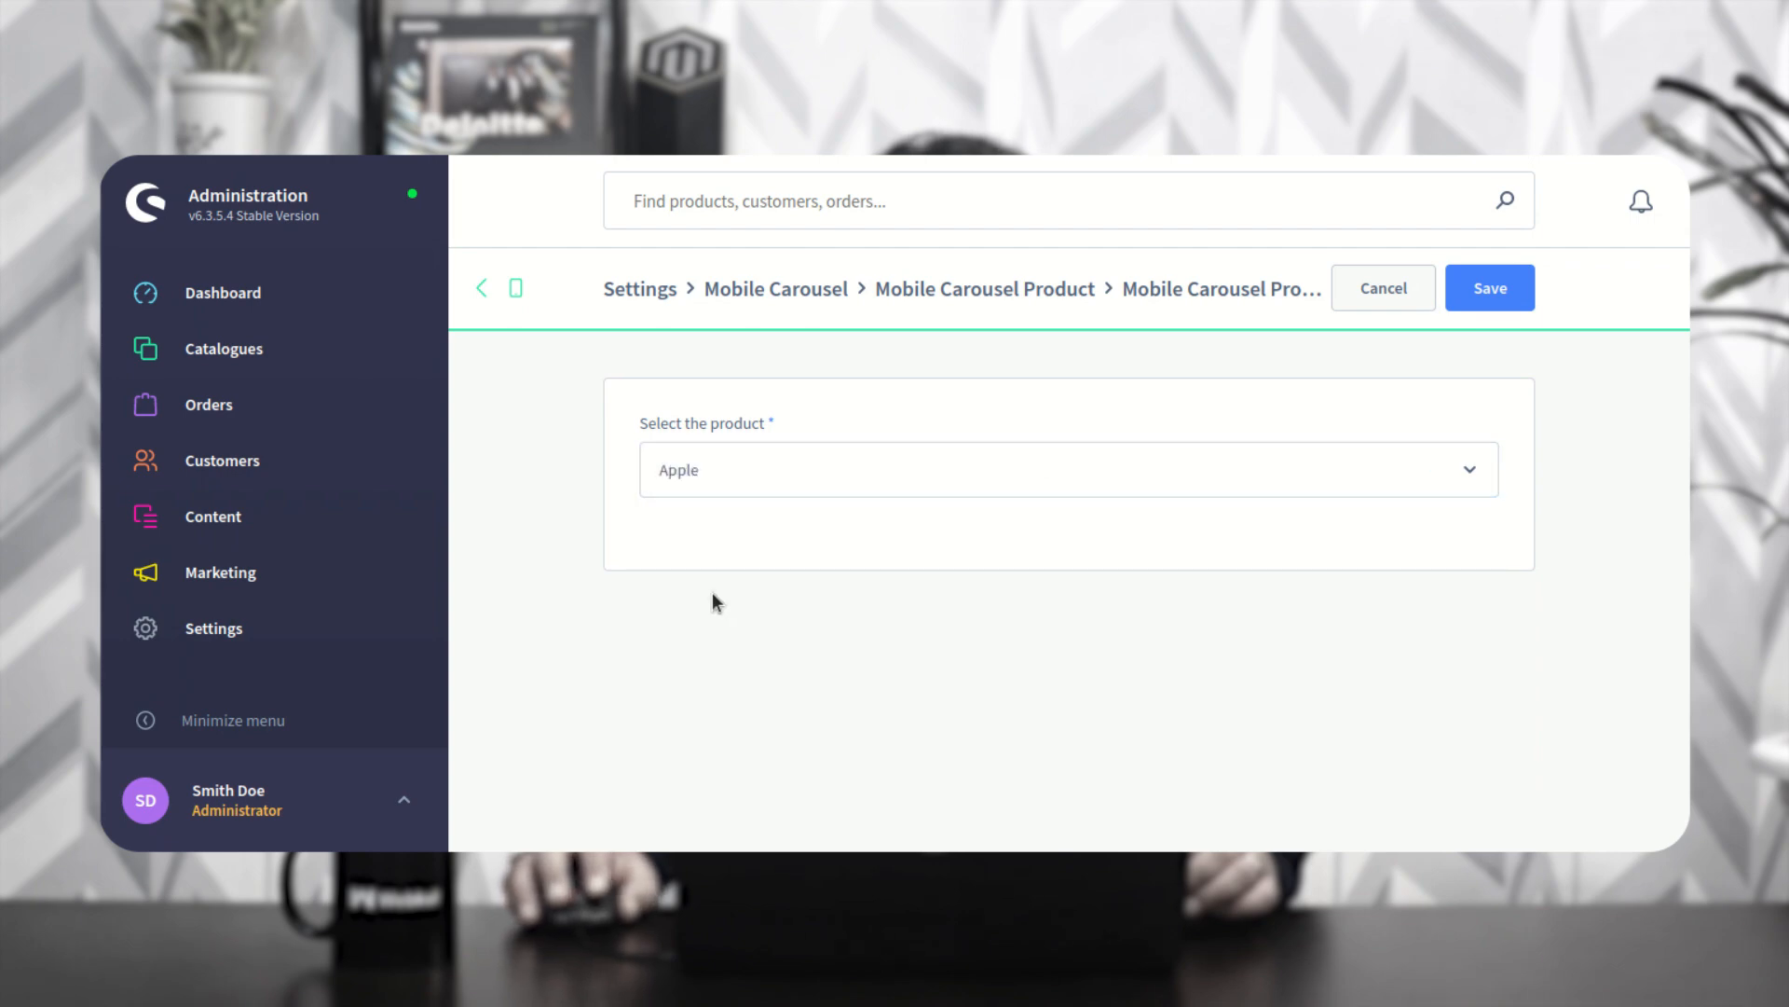
pyautogui.click(1491, 289)
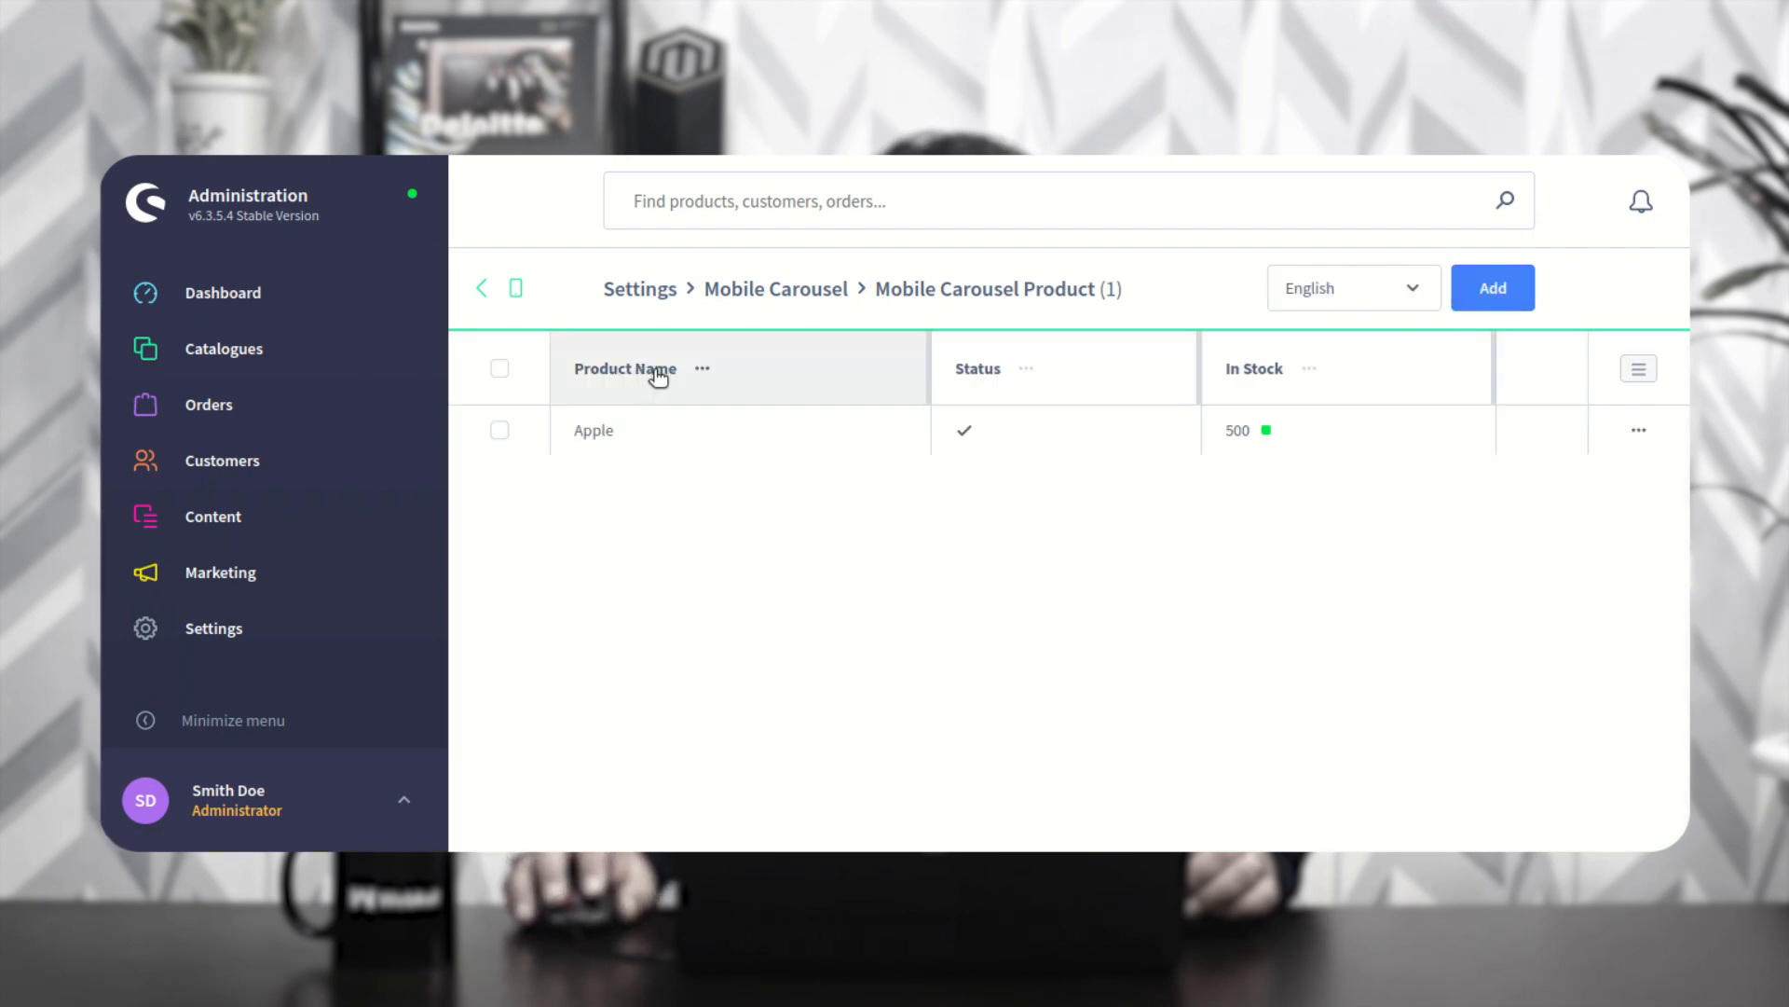
pyautogui.click(478, 288)
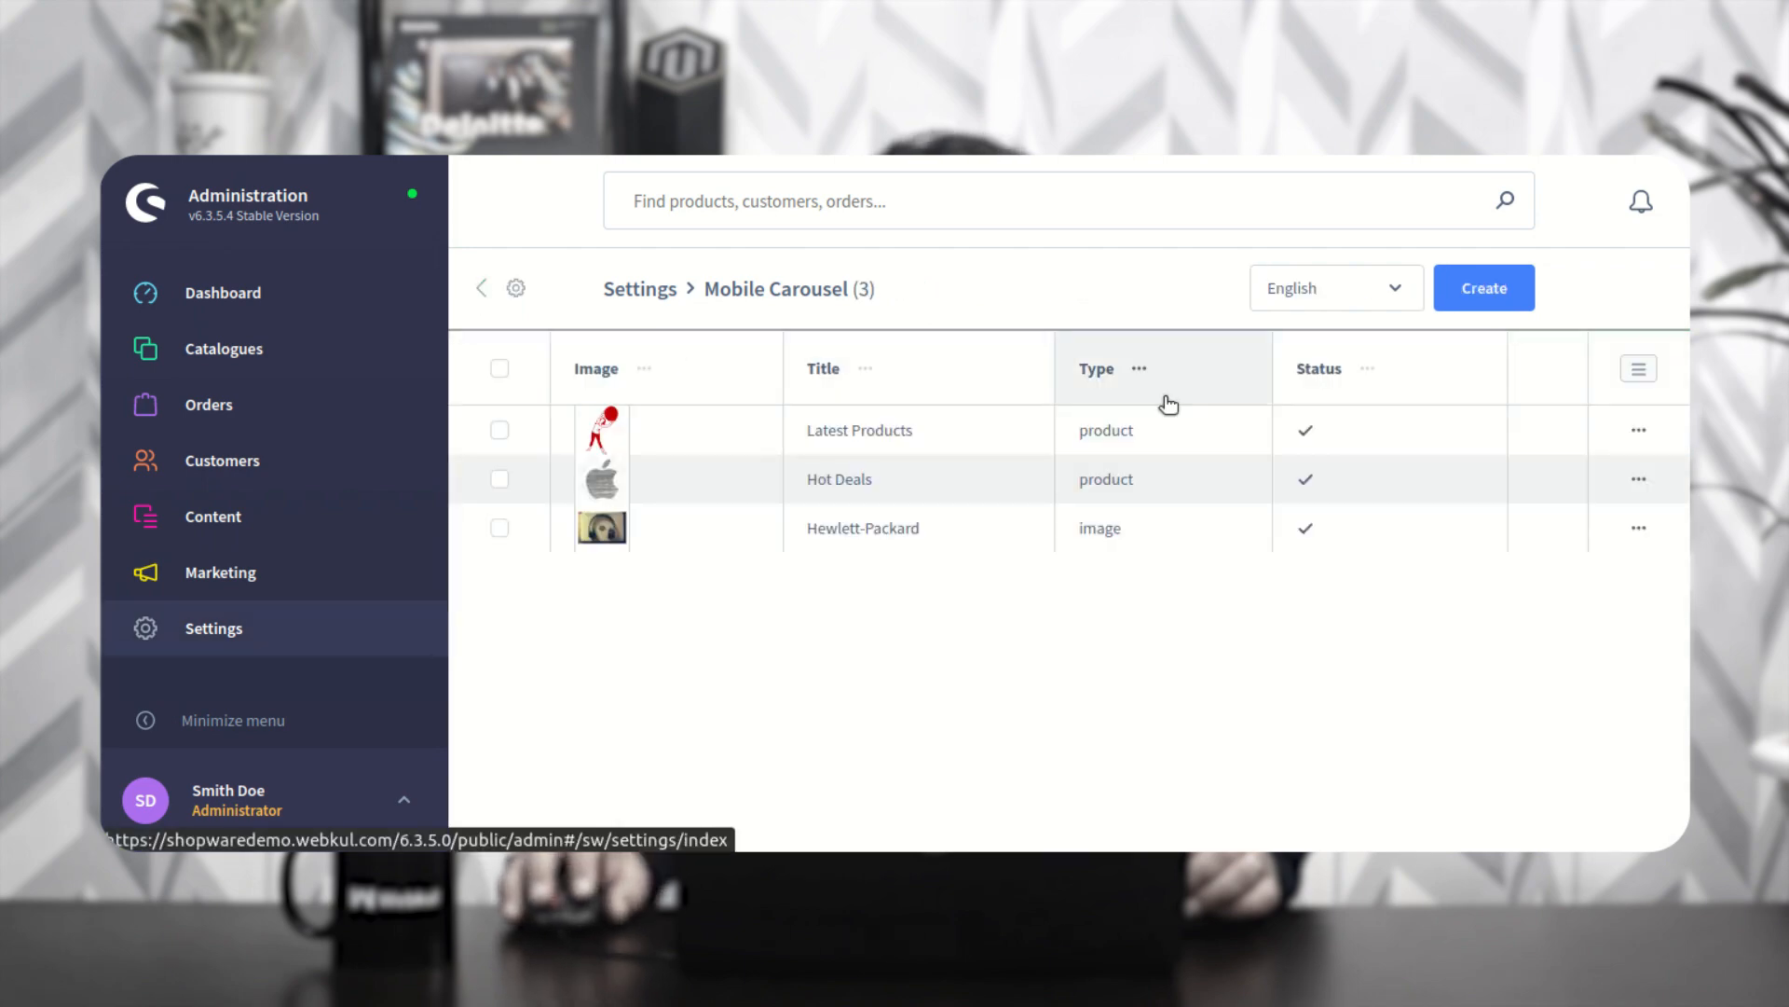
# Step: Open the Hewlett-Packard carousel's image assignments and select the Delicious cakes entry and the Women Fashion entry below it
pyautogui.click(1643, 524)
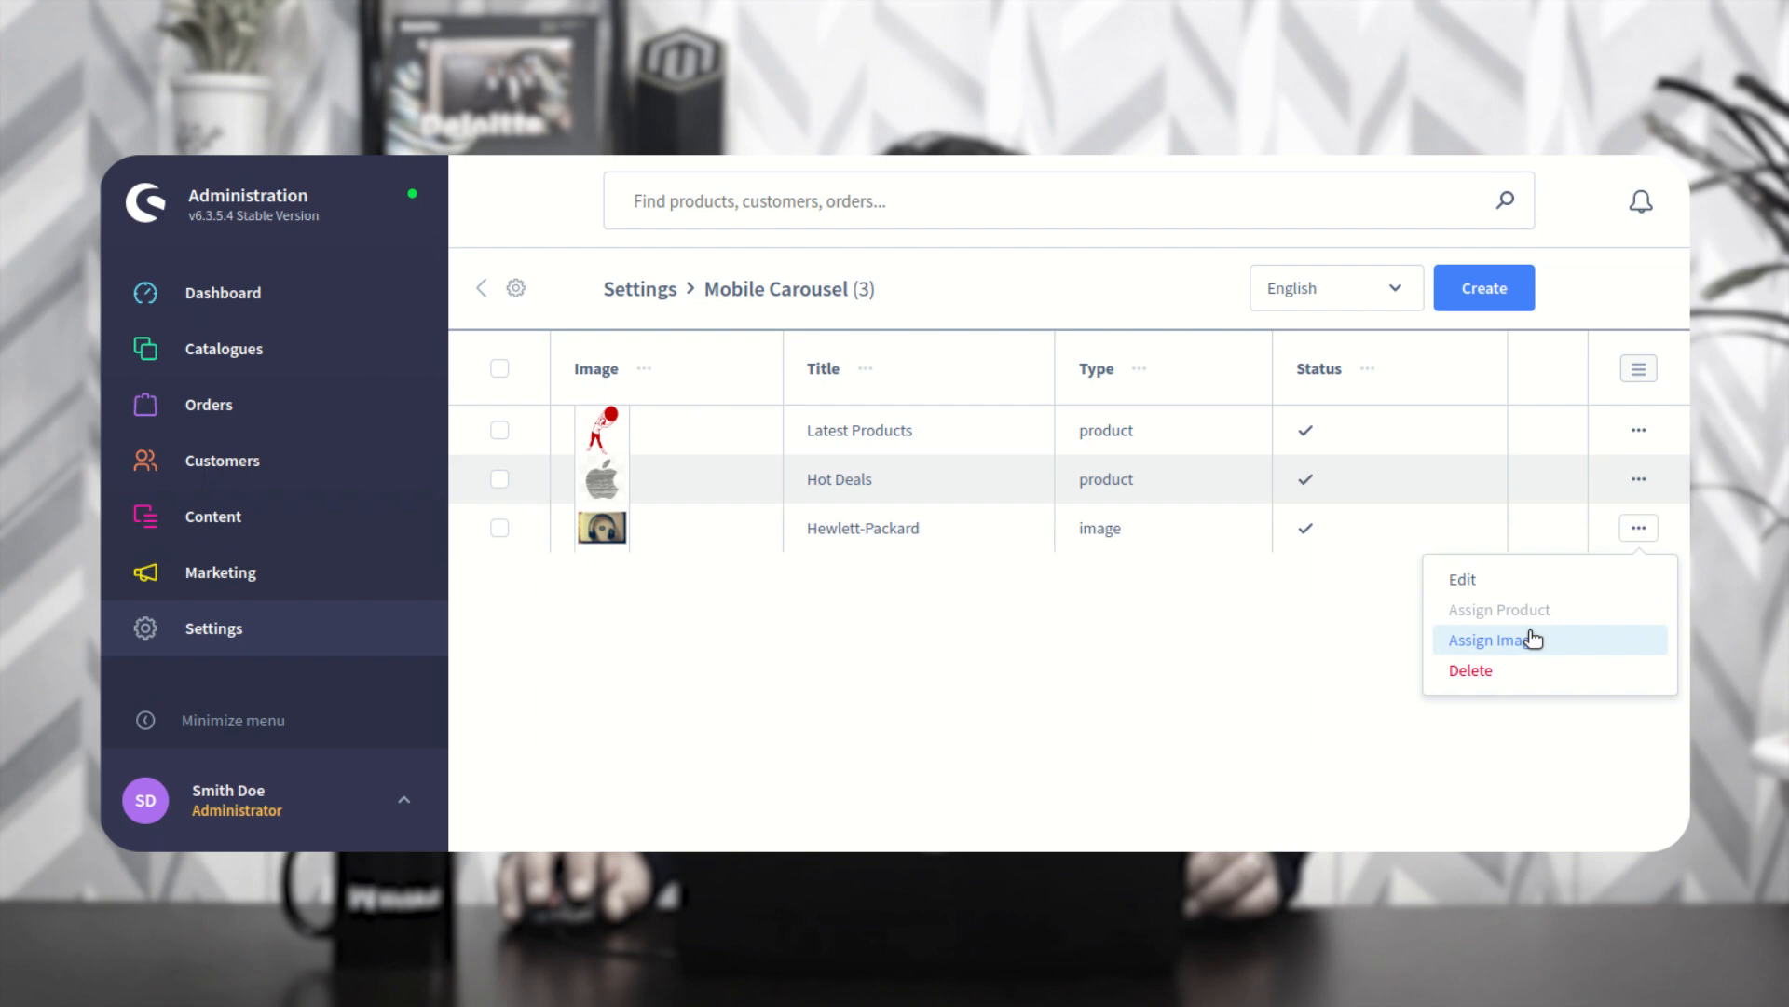
pyautogui.click(1494, 641)
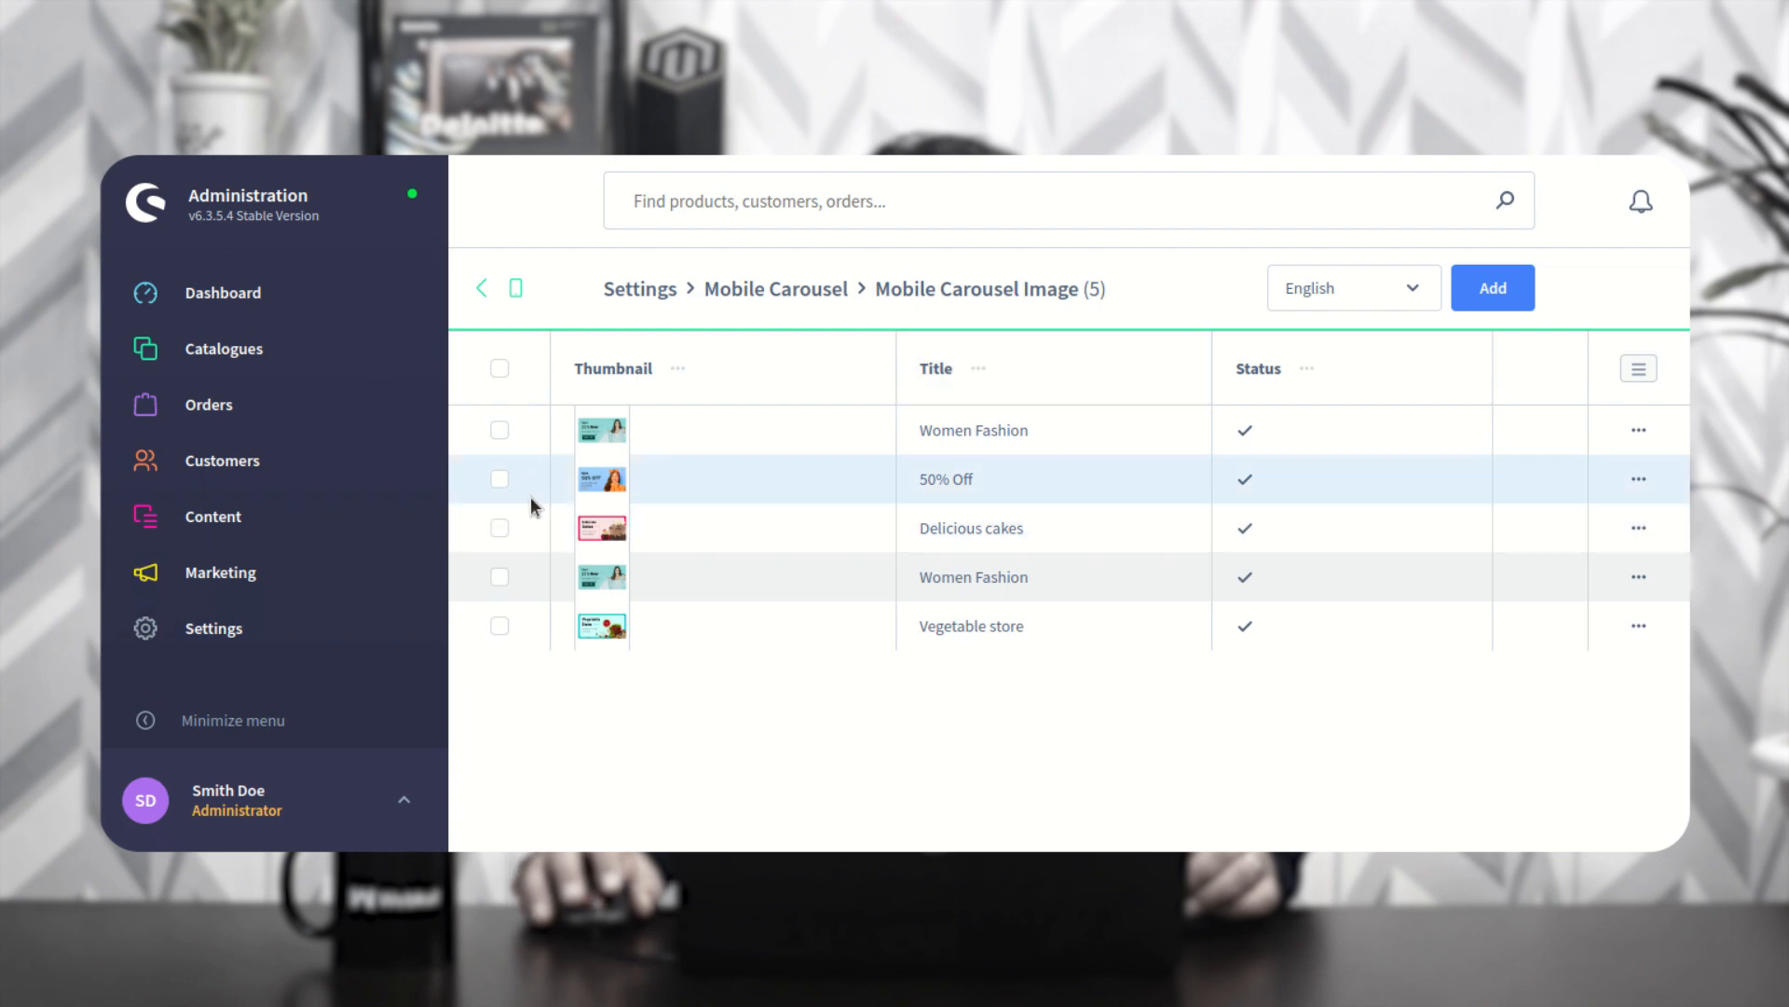
pyautogui.click(500, 578)
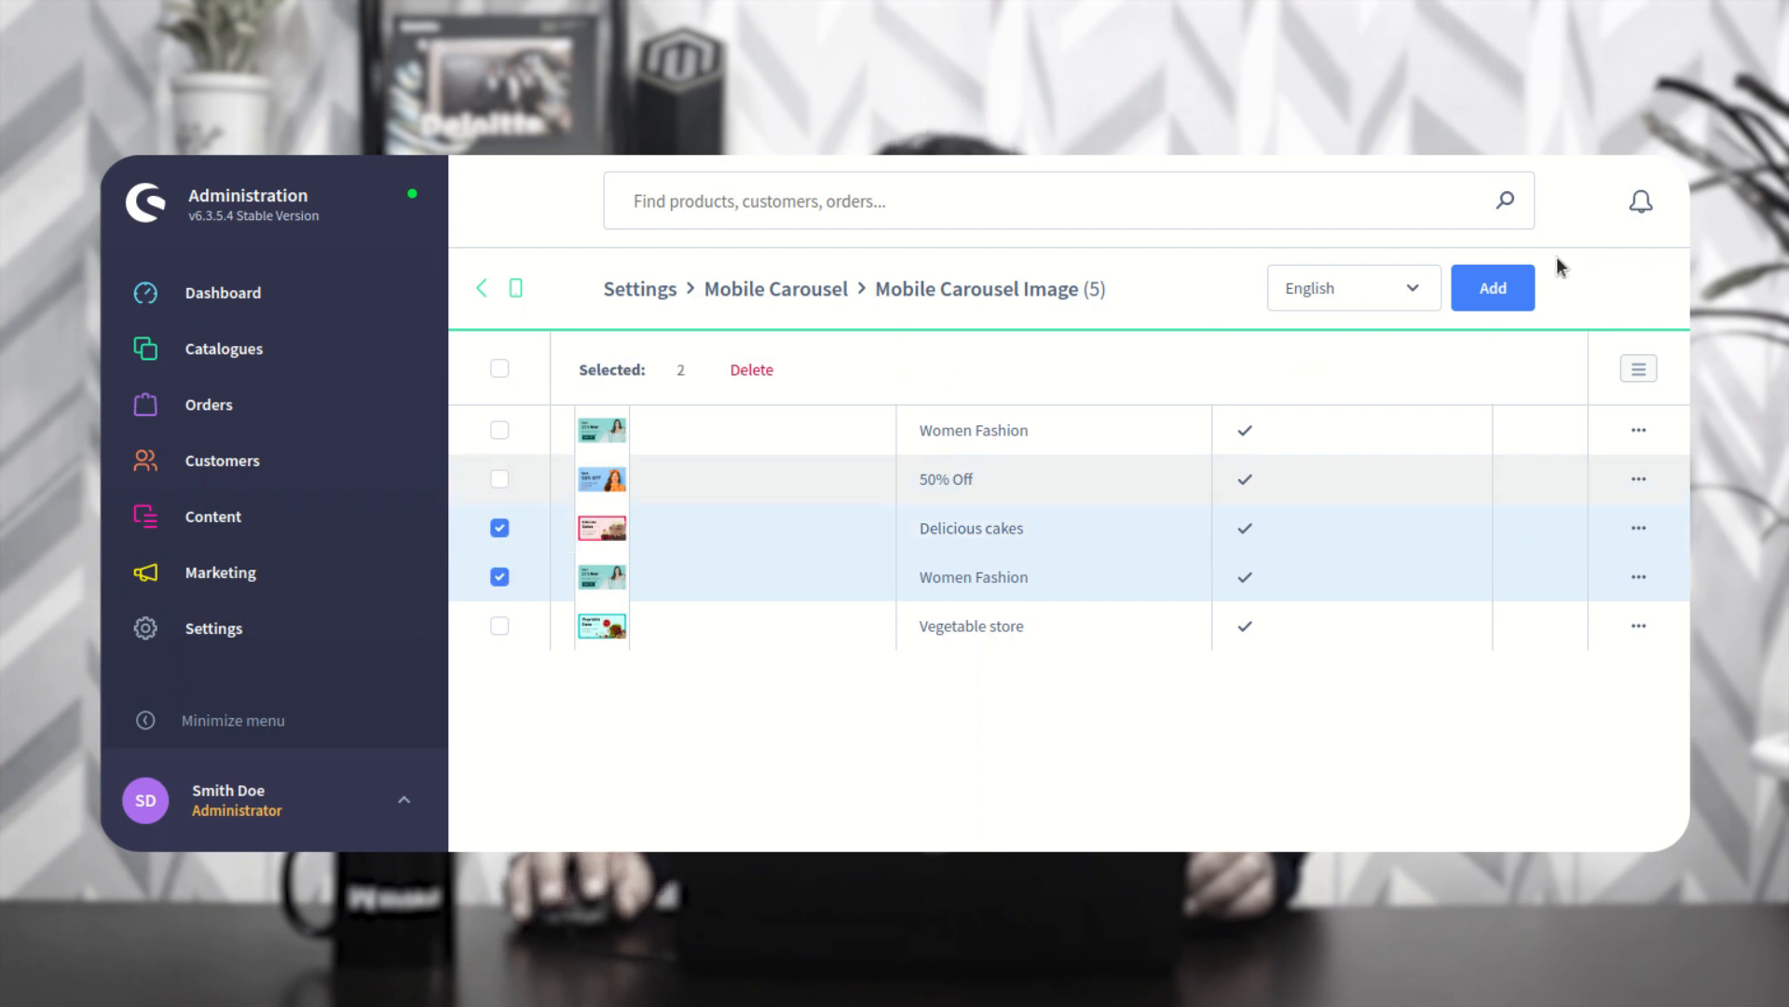
# Step: Try to assign the Delicious cakes image to the Hewlett-Packard carousel, and return to its image list
pyautogui.click(1503, 291)
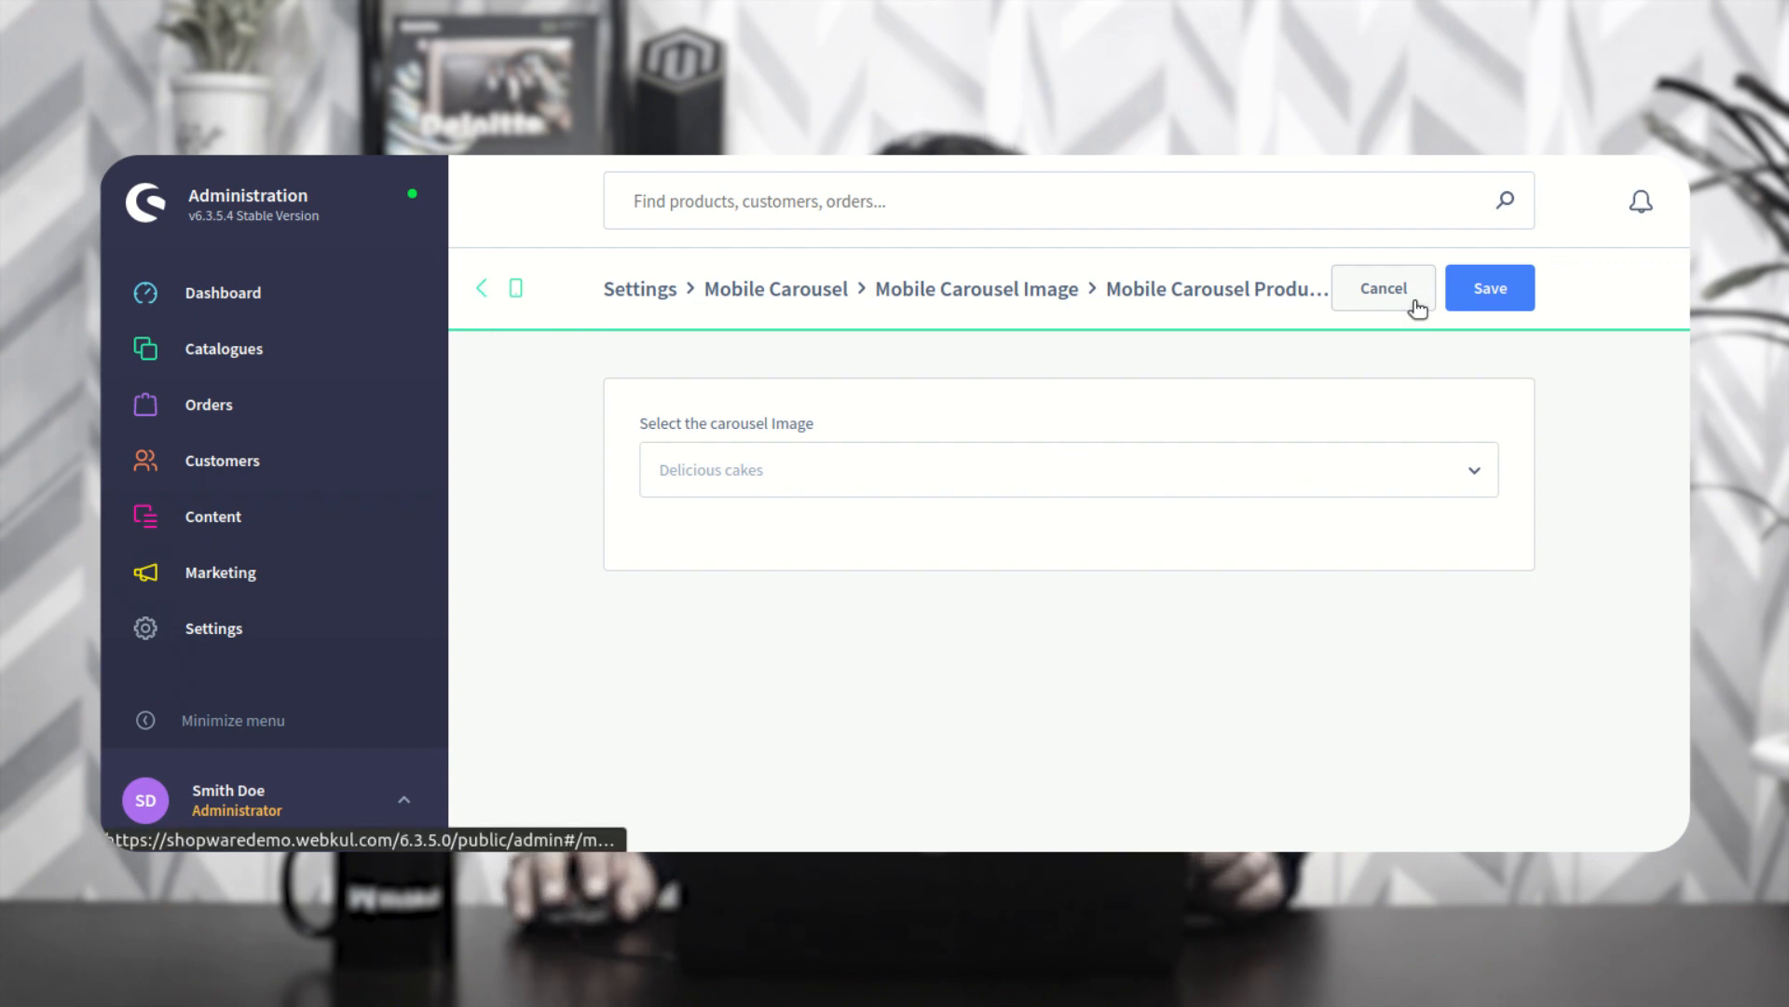
pyautogui.click(1486, 291)
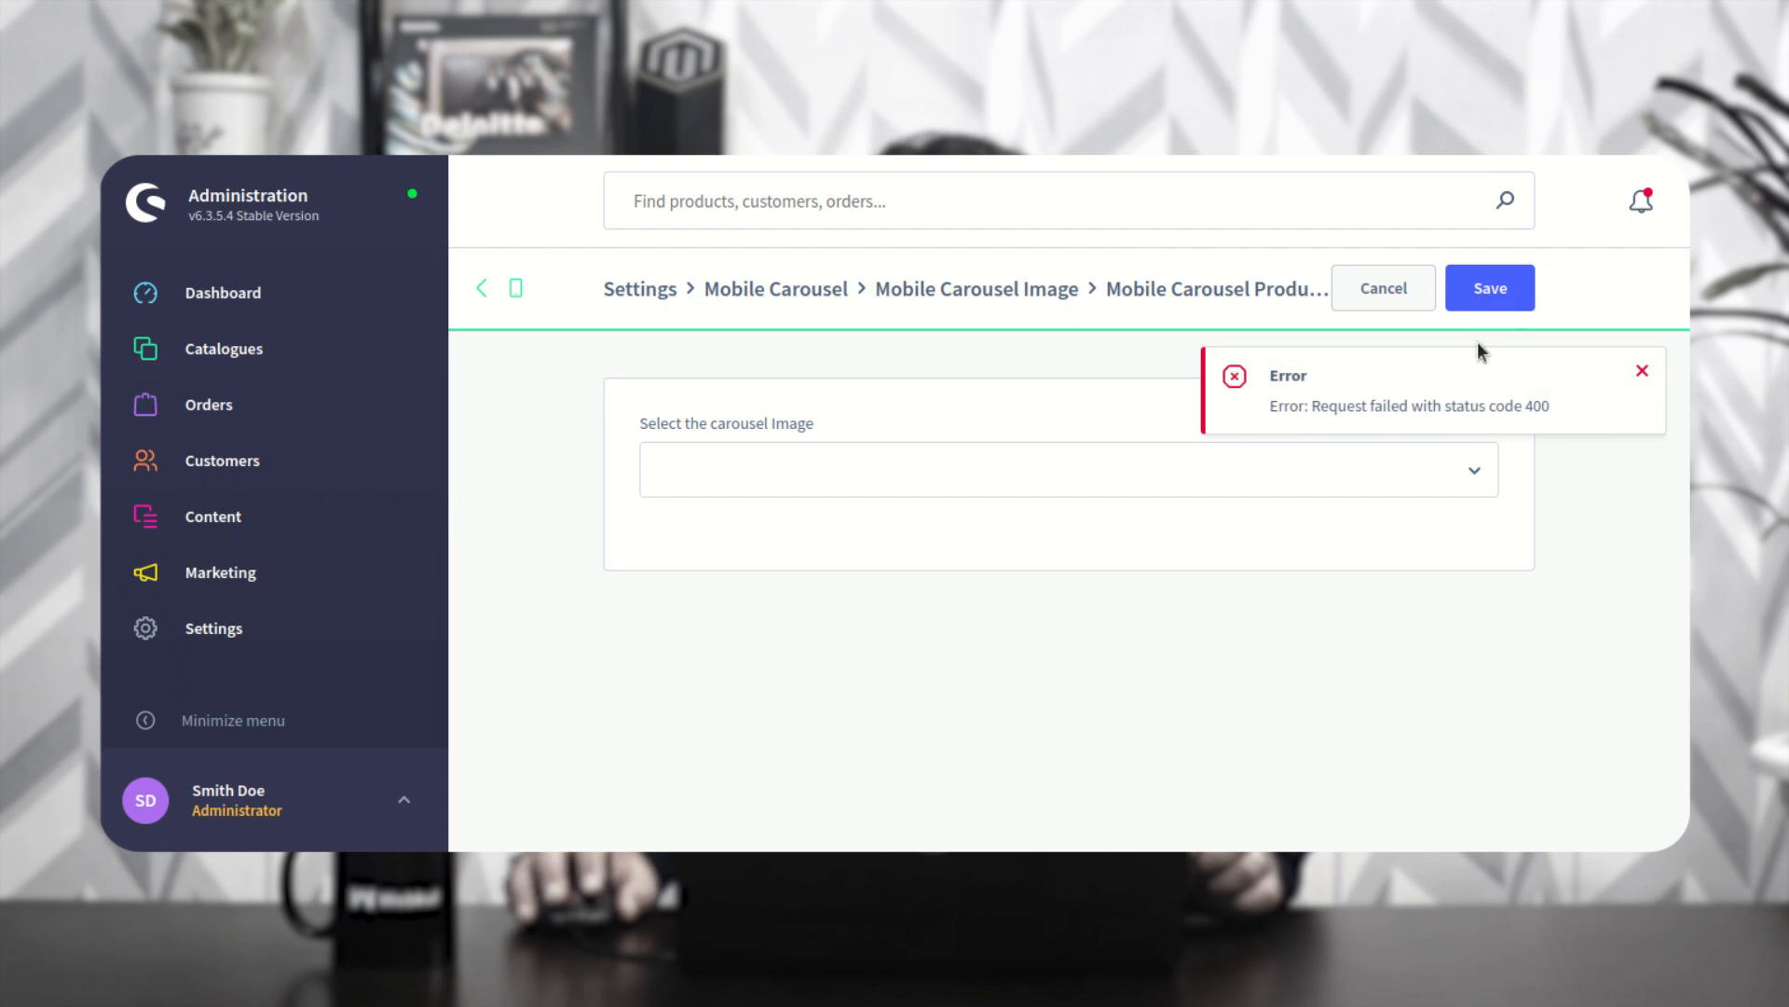
pyautogui.click(480, 291)
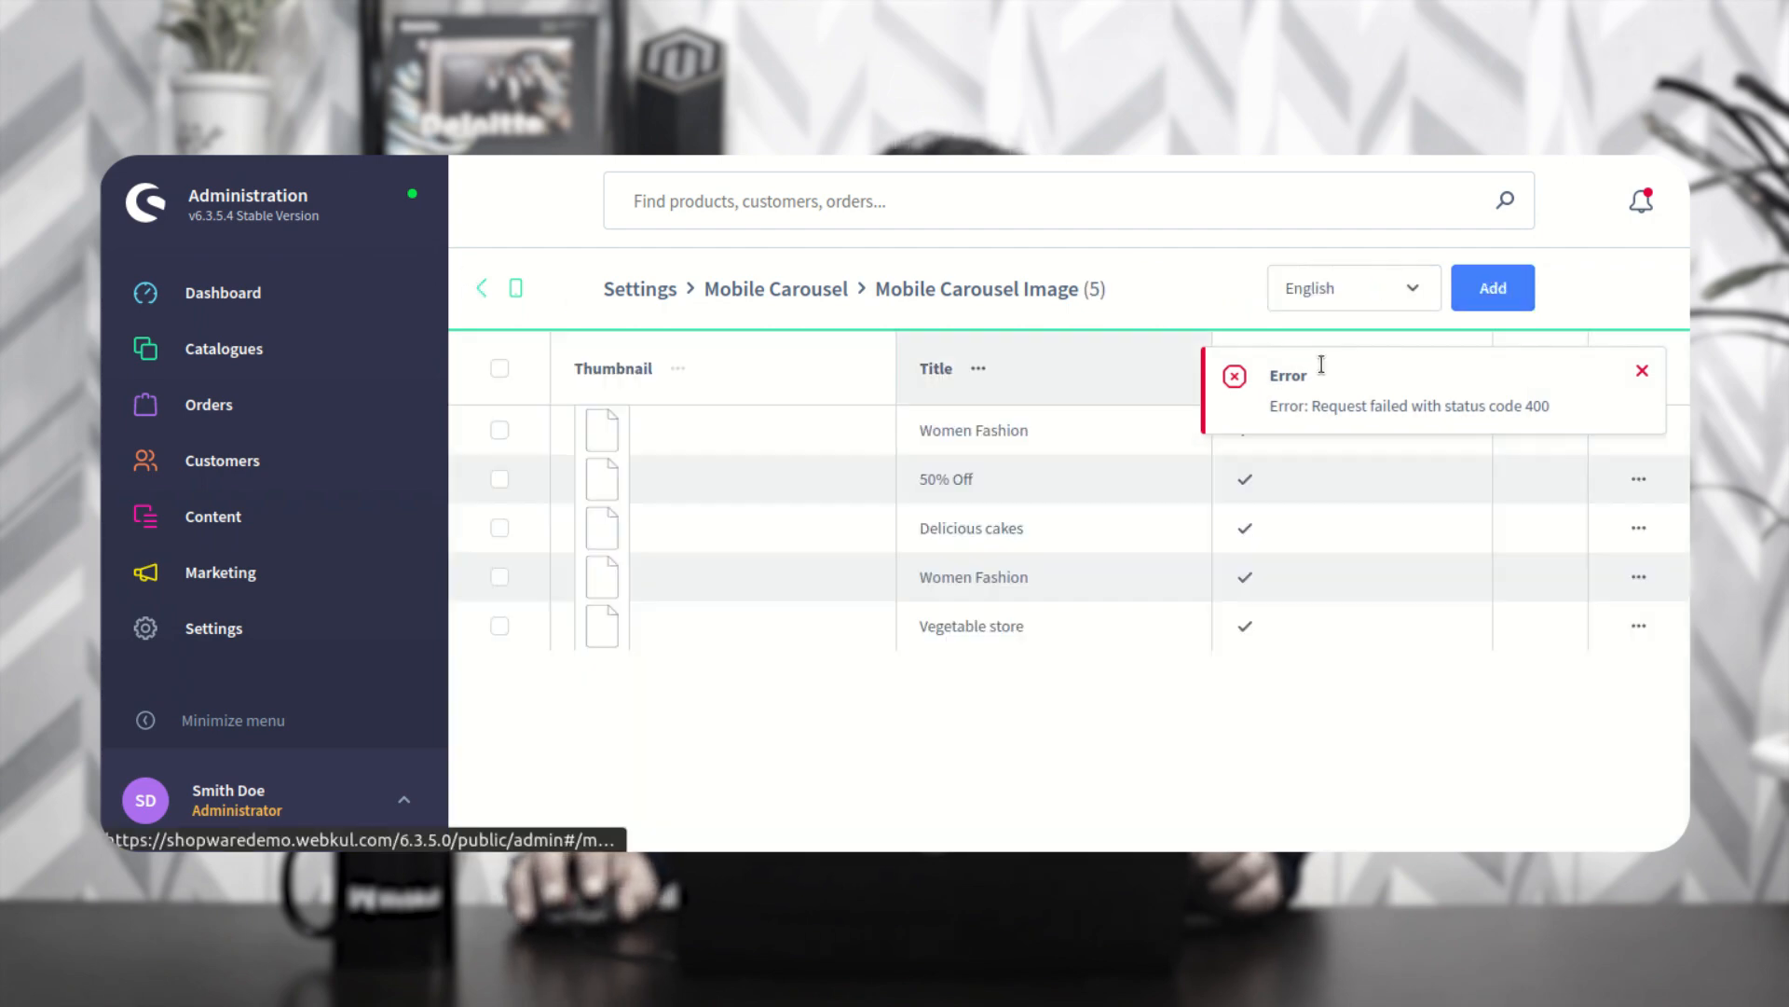
pyautogui.click(1642, 372)
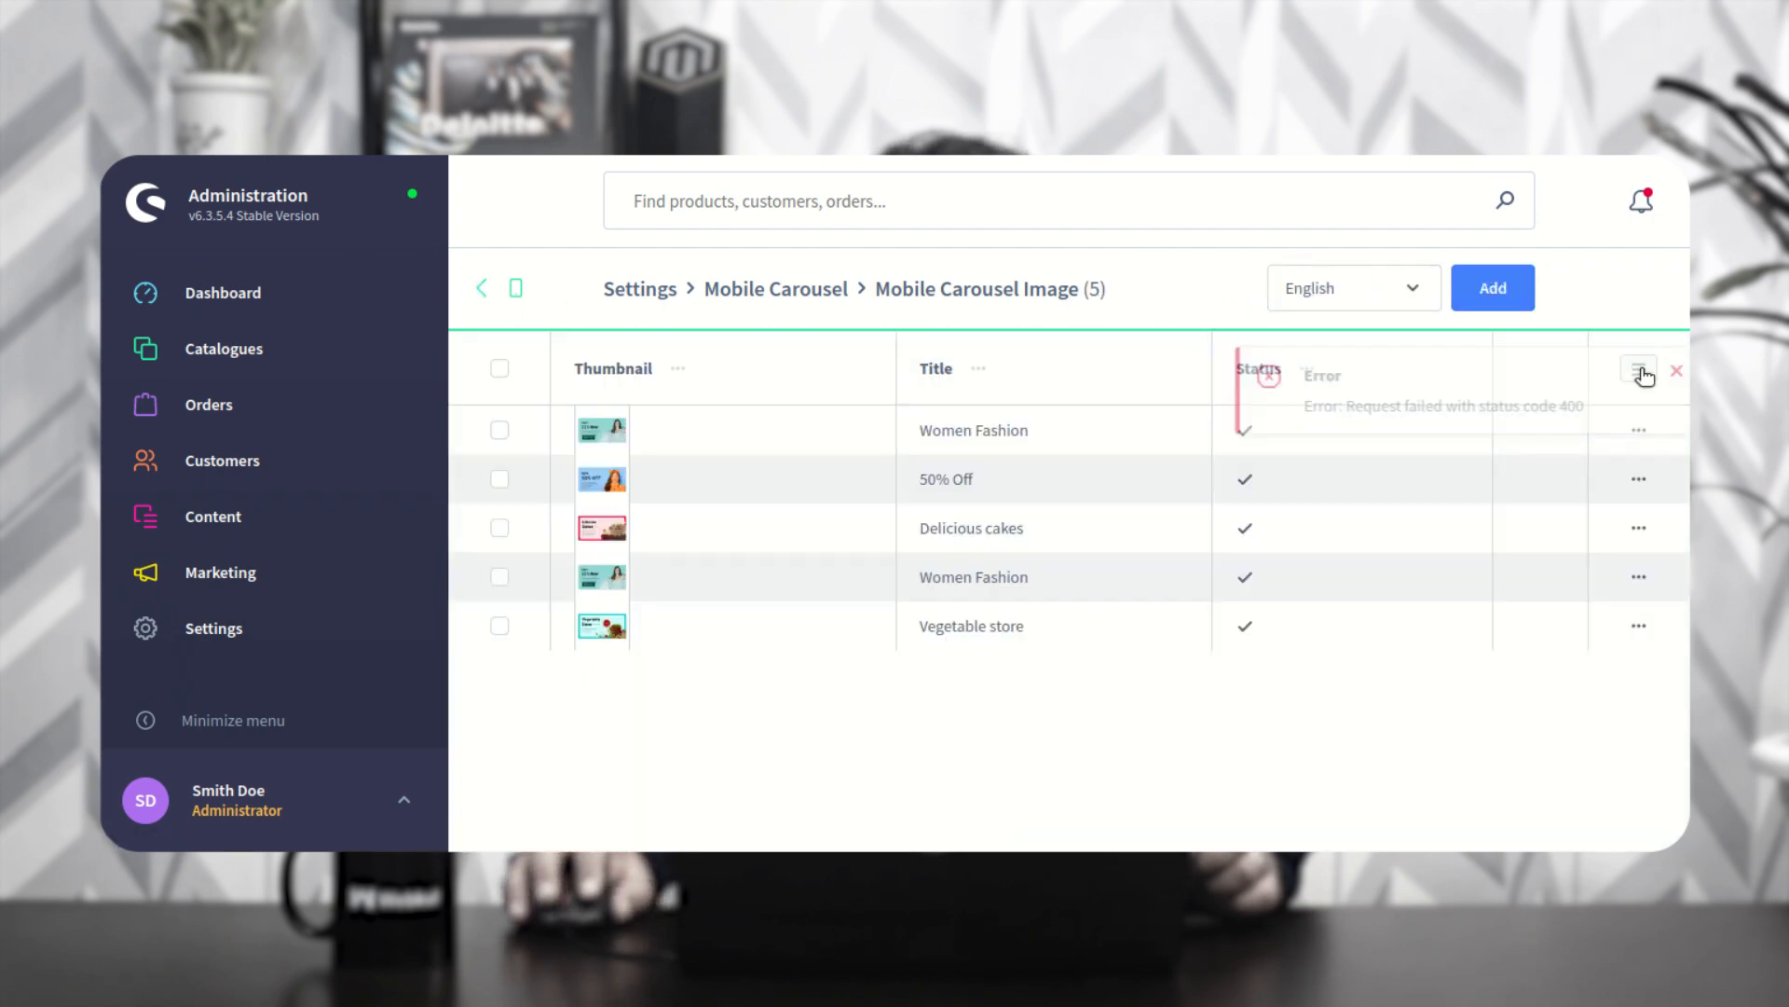
# Step: Leave the Hewlett-Packard image list and reopen the Mobile Carousel overview from the plugin settings
pyautogui.click(481, 290)
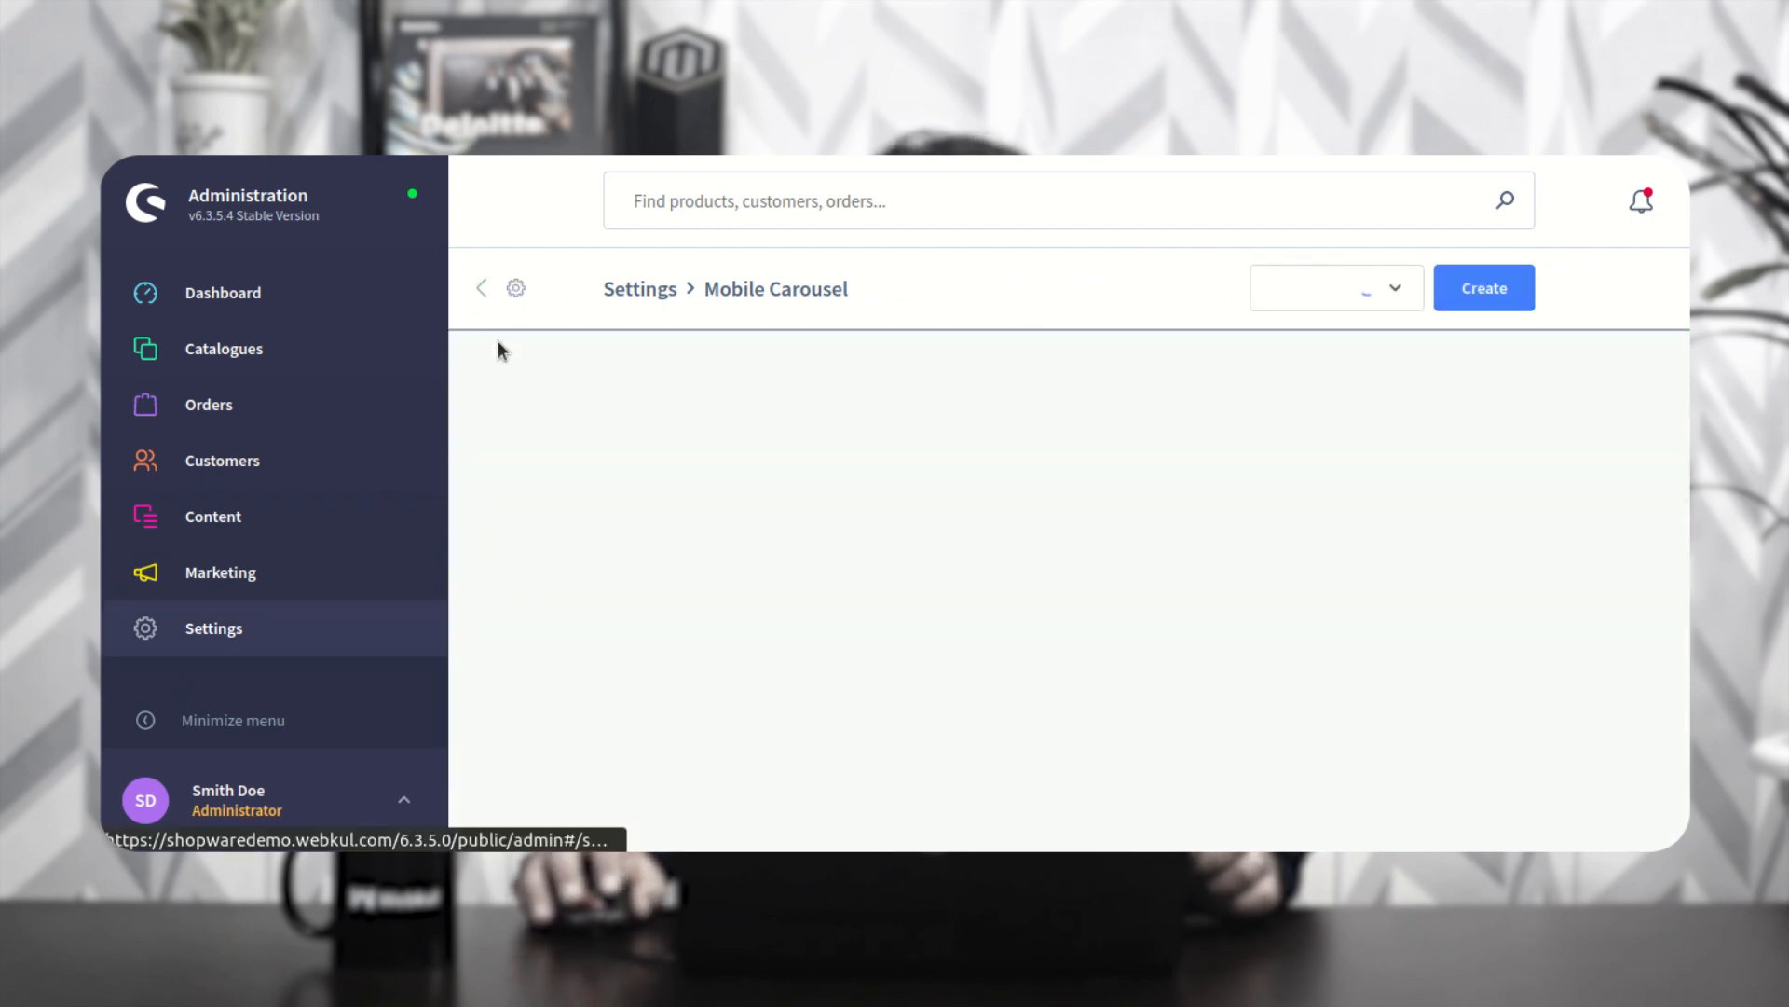
pyautogui.click(213, 629)
pyautogui.click(533, 531)
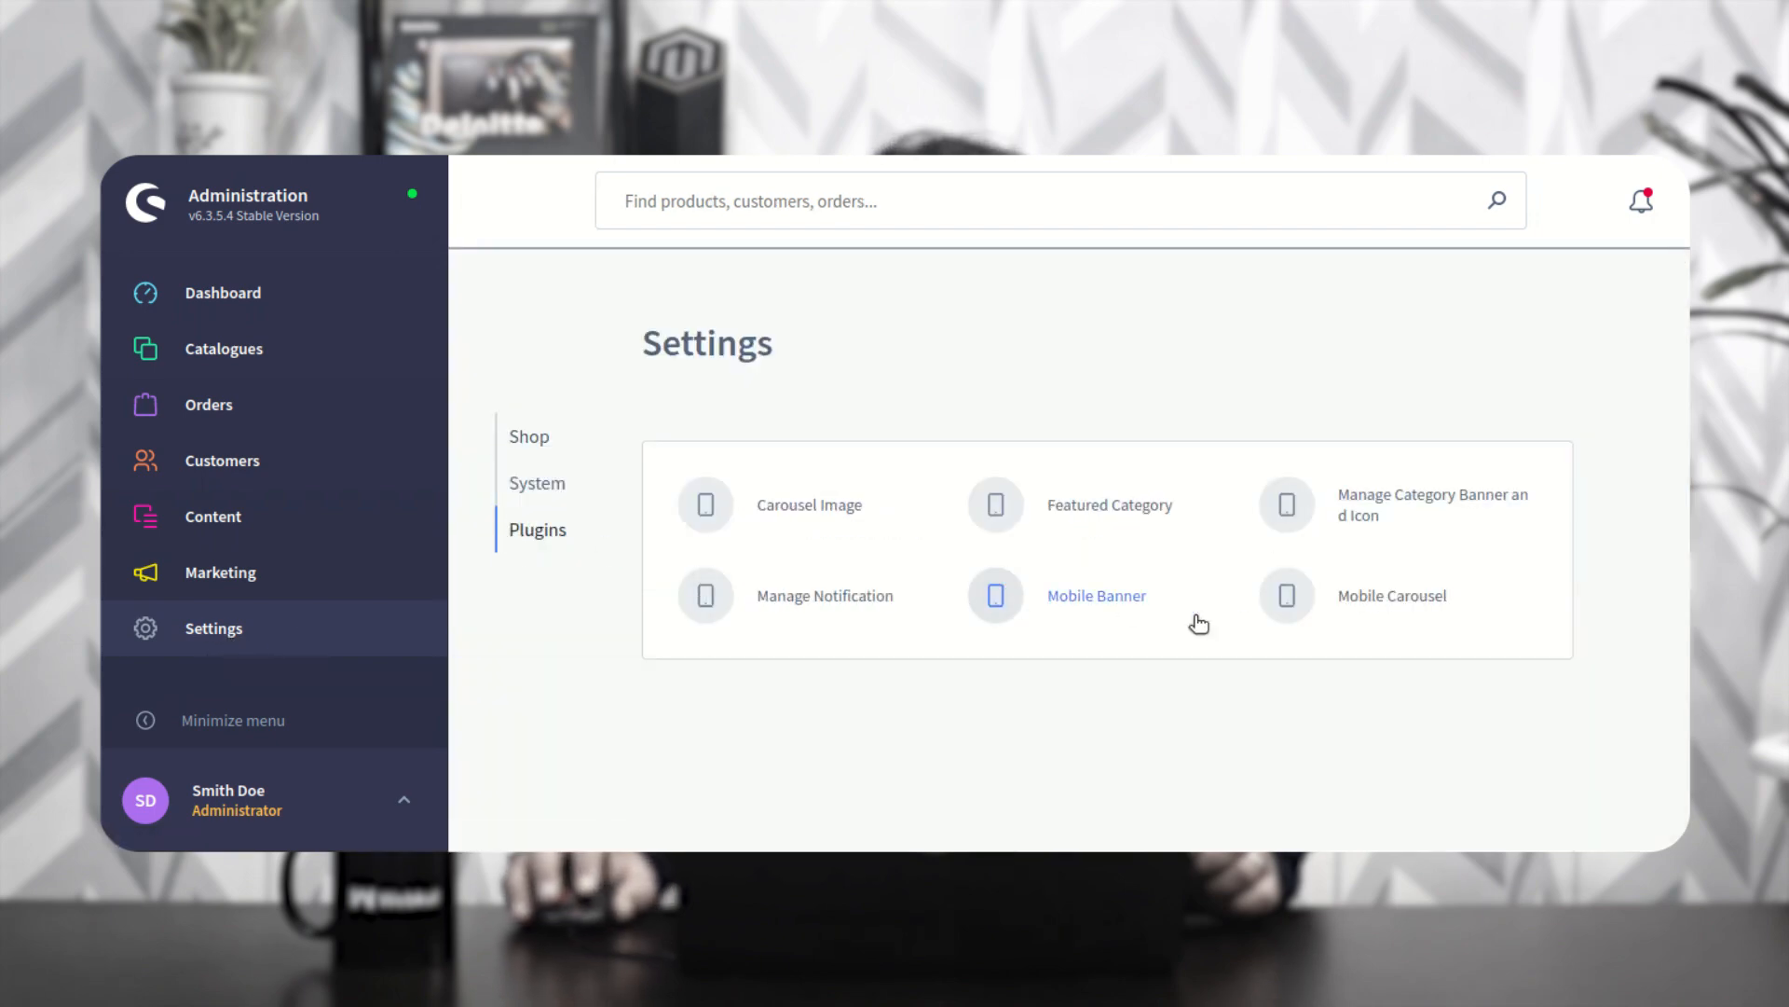
pyautogui.click(1392, 602)
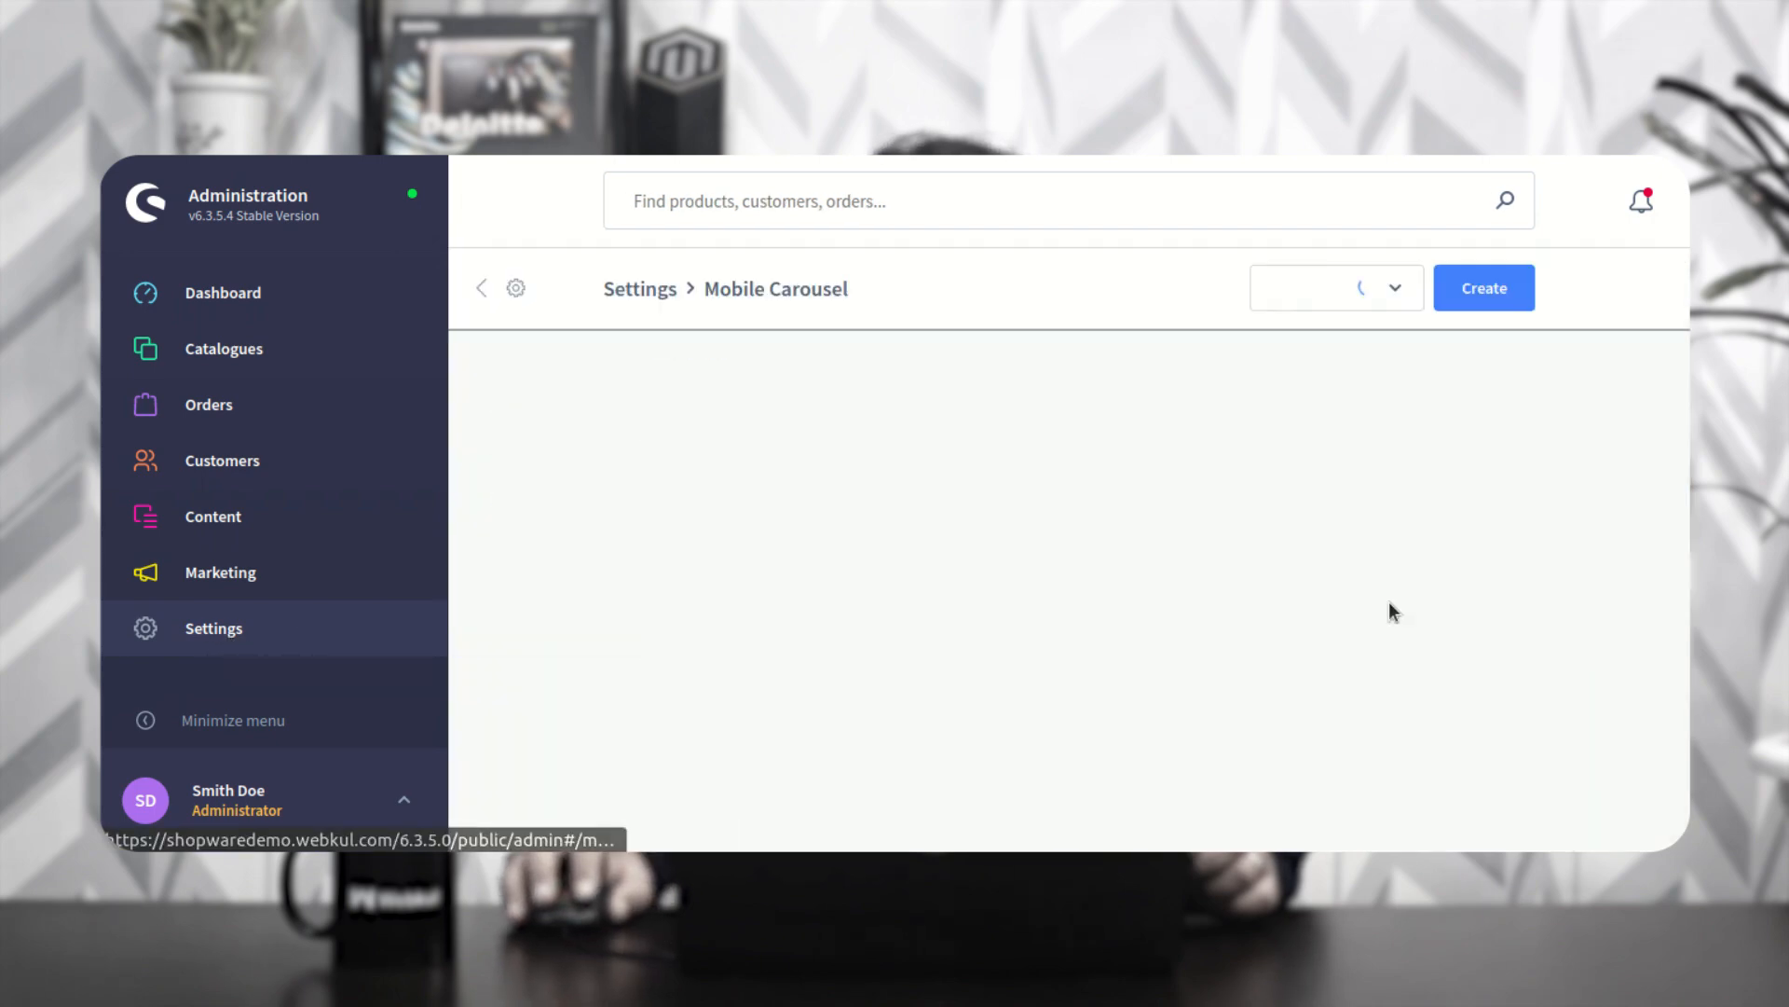